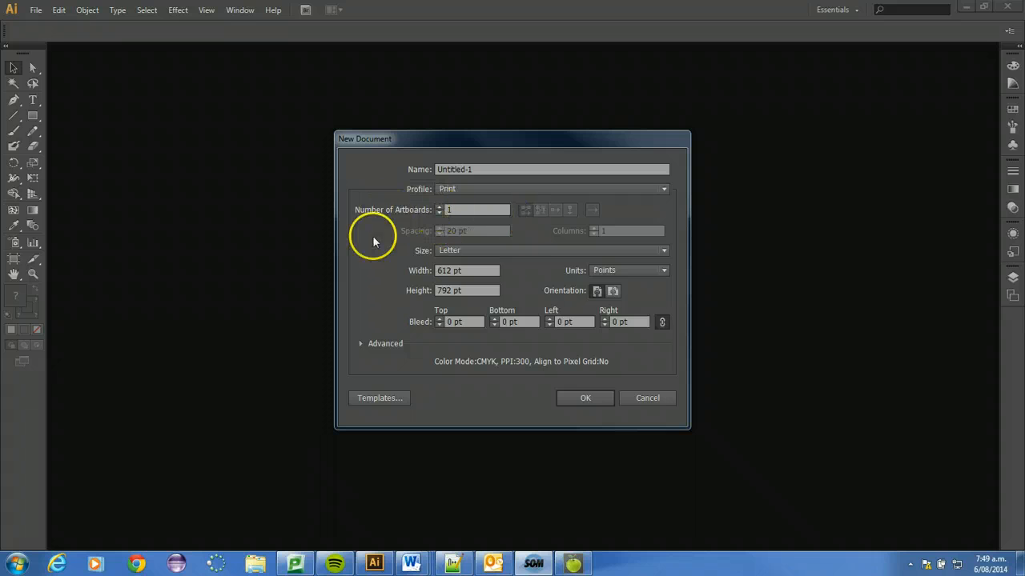
- Create a new A4 document with millimetre units and a 3 mm bleed on all sides
click(518, 252)
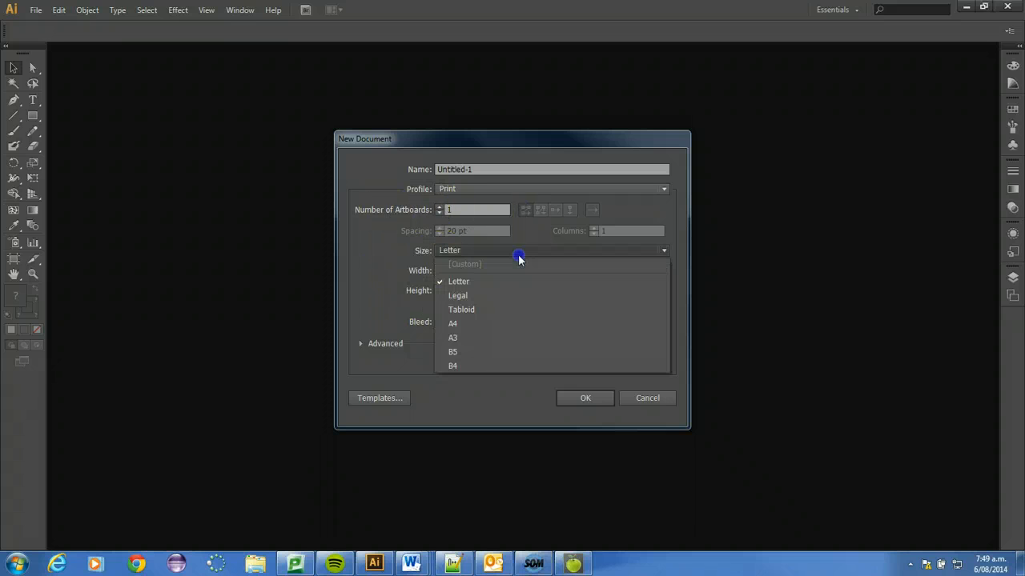
click(452, 323)
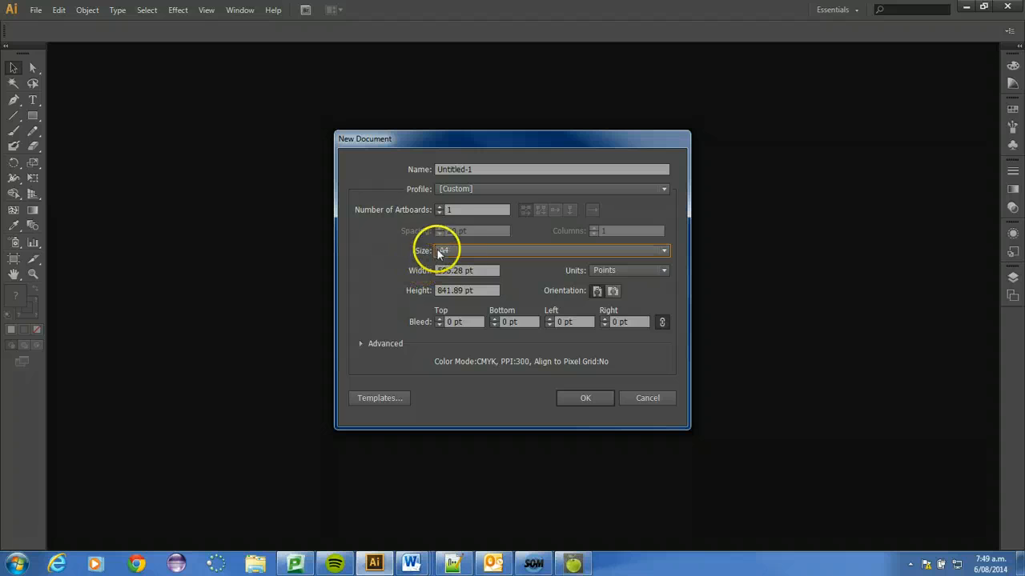
click(614, 272)
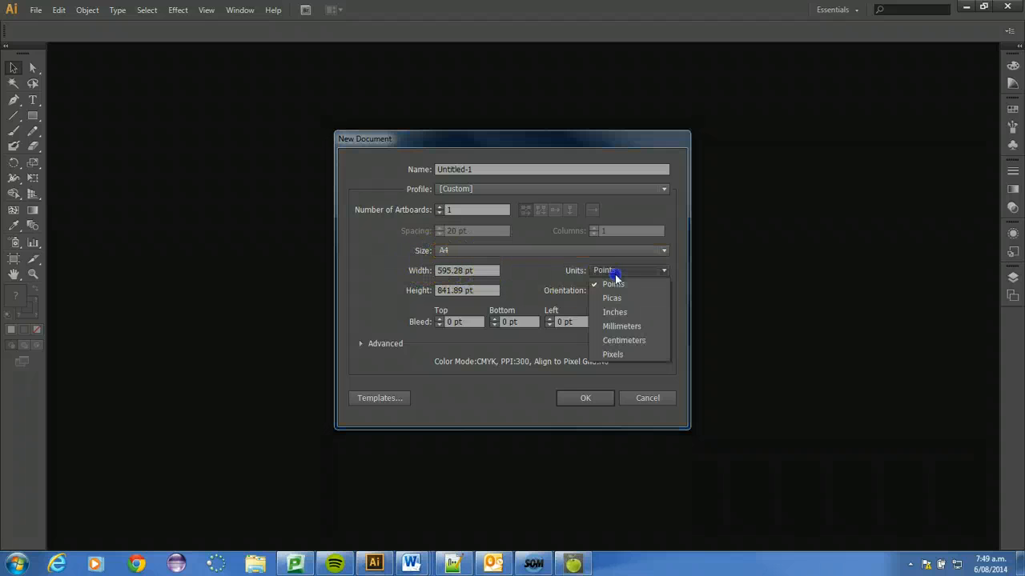
click(621, 326)
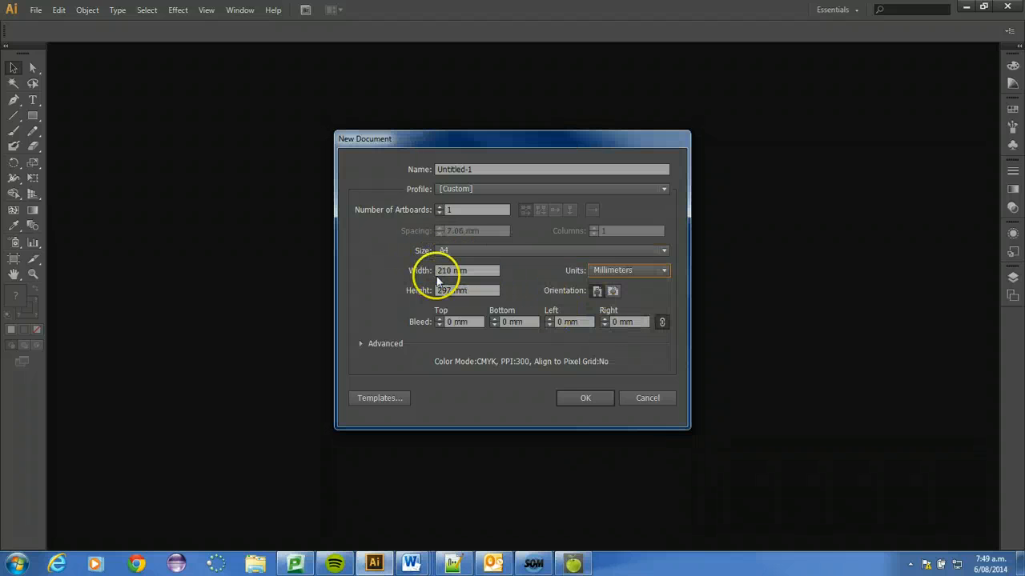
click(437, 322)
click(438, 318)
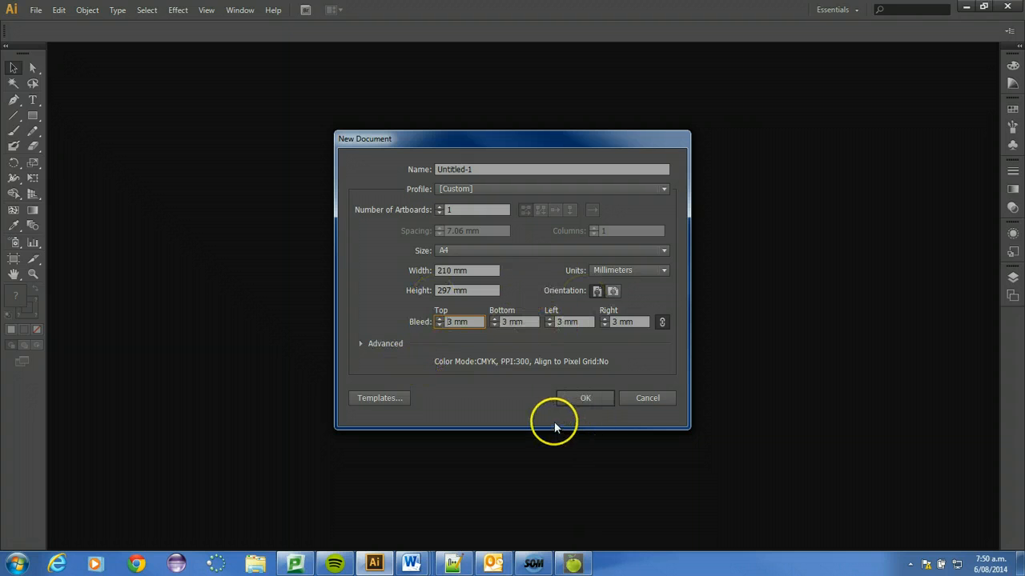
click(578, 402)
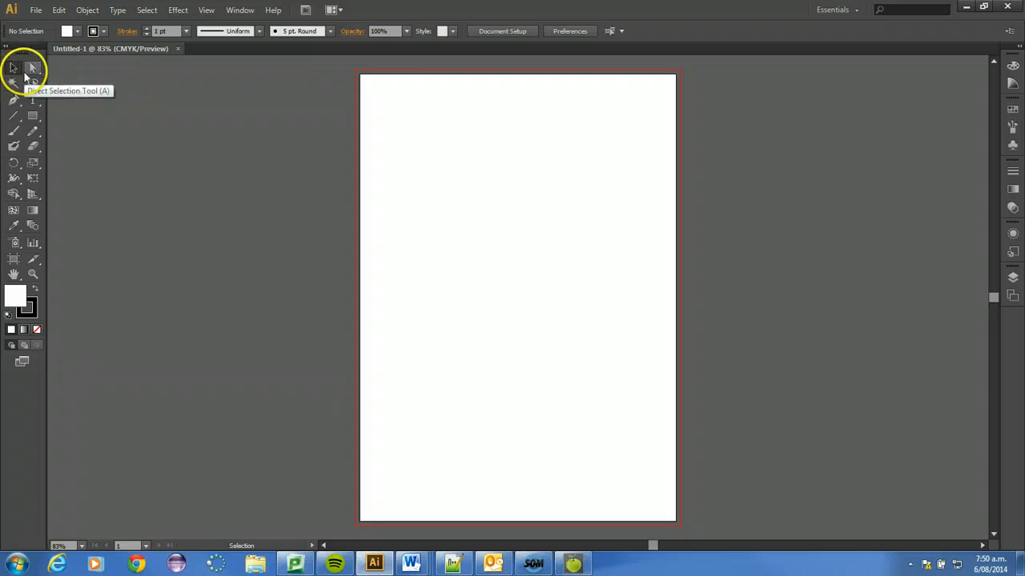
- Draw a rectangle about 52 by 55 mm in the artboard's upper part and move it around as a whole object
click(33, 114)
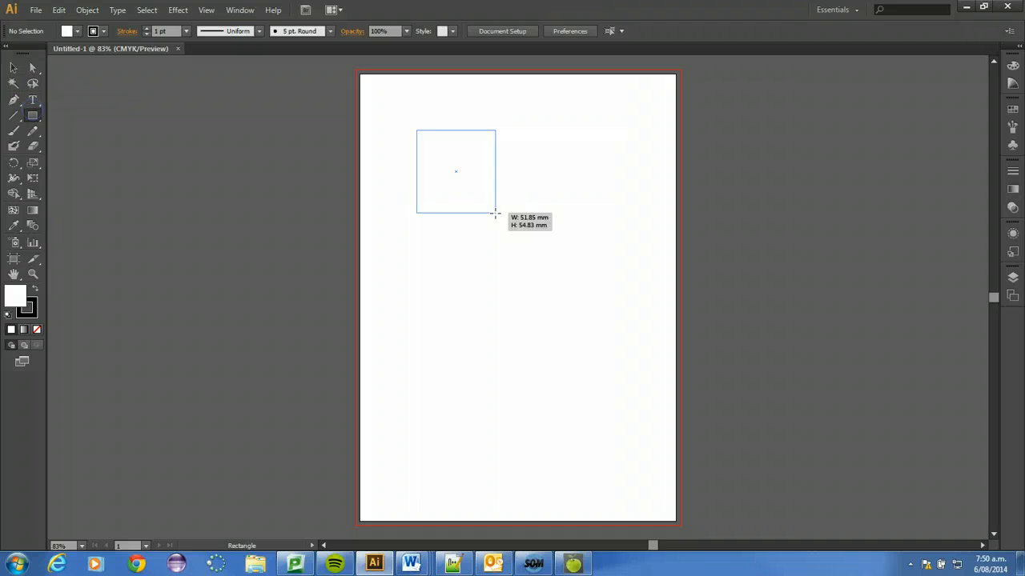
click(12, 70)
drag(425, 144, 462, 207)
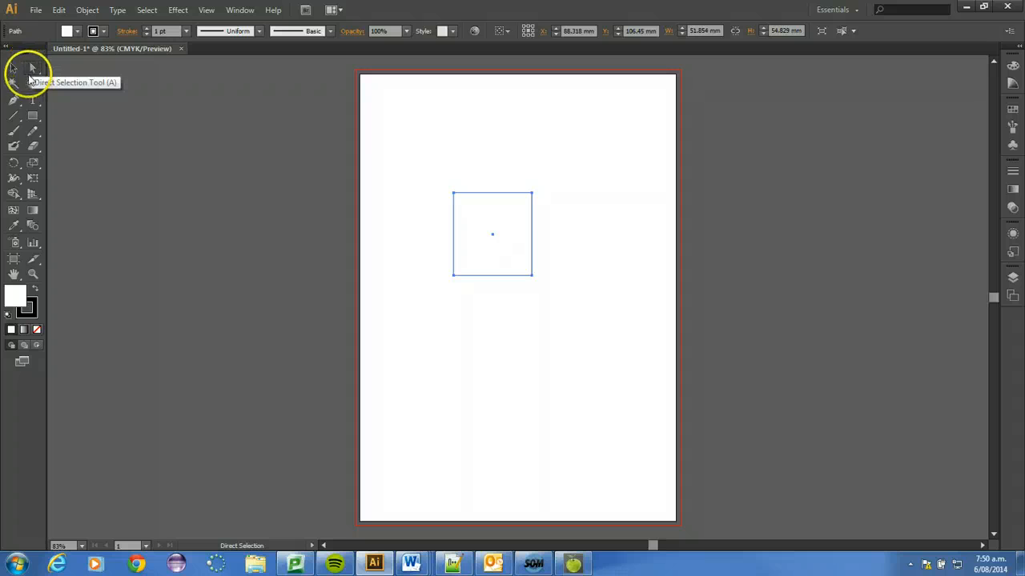
click(12, 68)
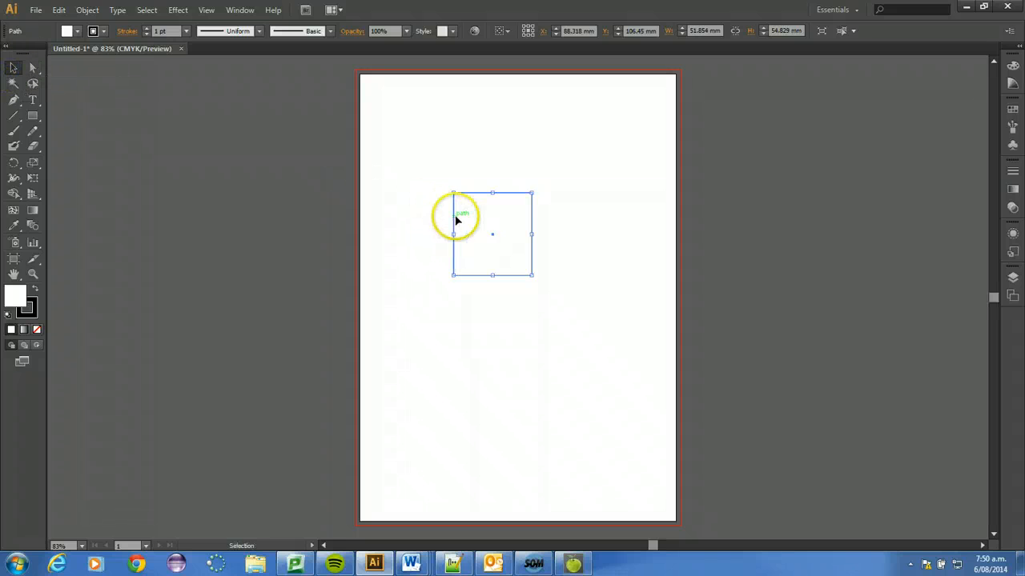
drag(476, 220, 433, 159)
- Reshape the rectangle by moving its upper-left and lower-right anchor points inward with the Direct Selection tool
click(33, 68)
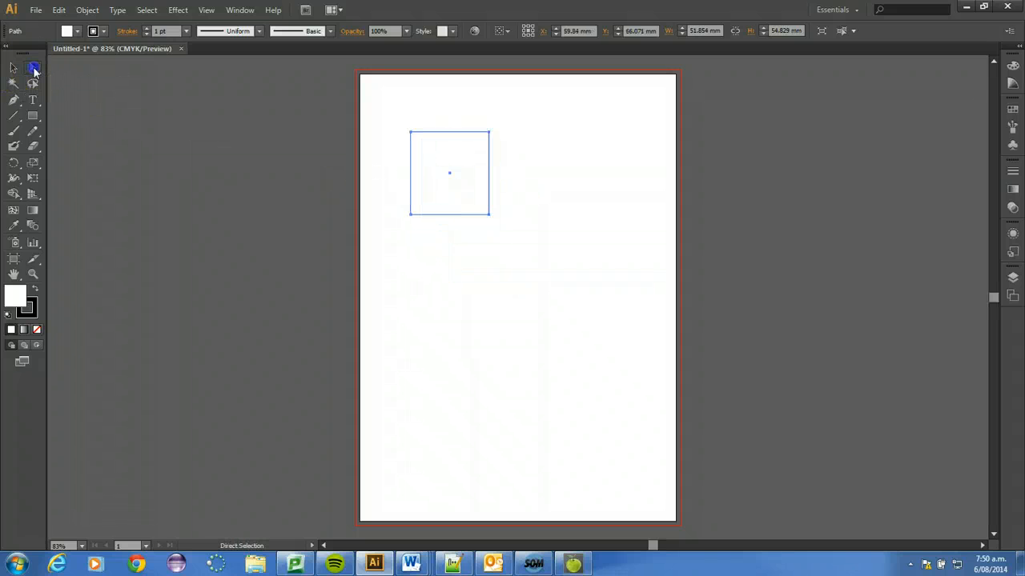
click(389, 135)
drag(410, 132, 441, 172)
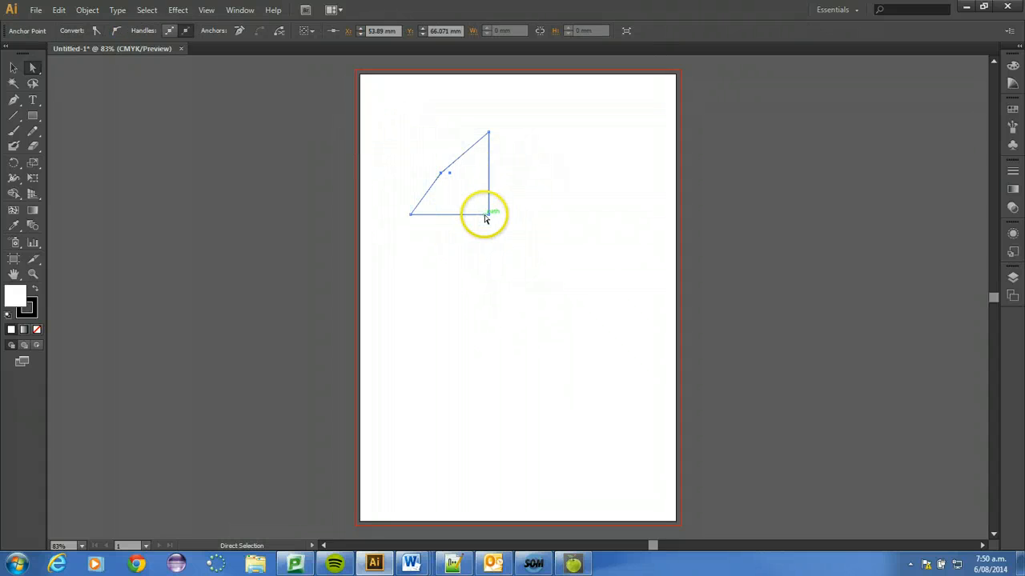
drag(489, 215, 466, 200)
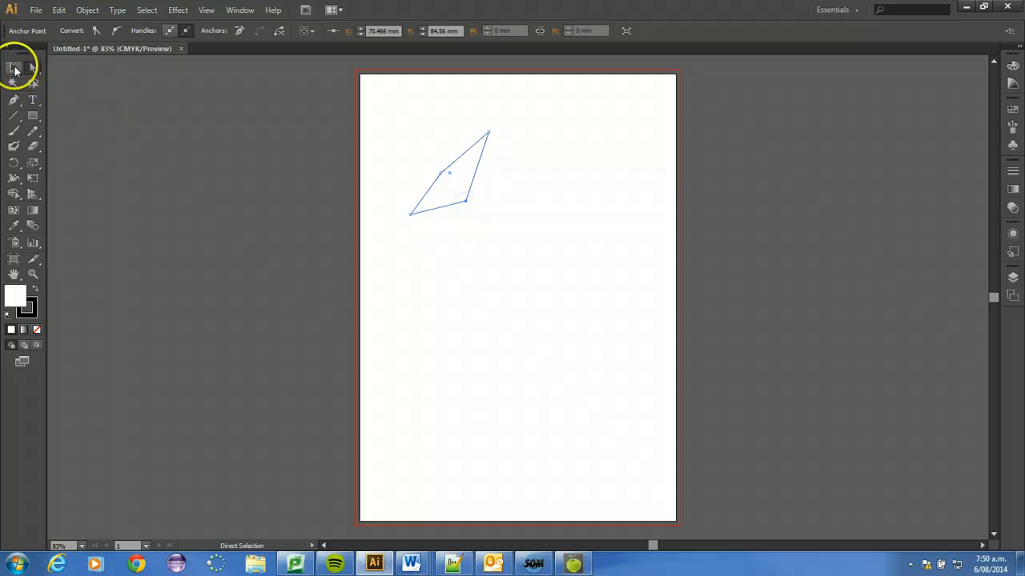
- Delete the whole reshaped quadrilateral from the artboard
click(14, 68)
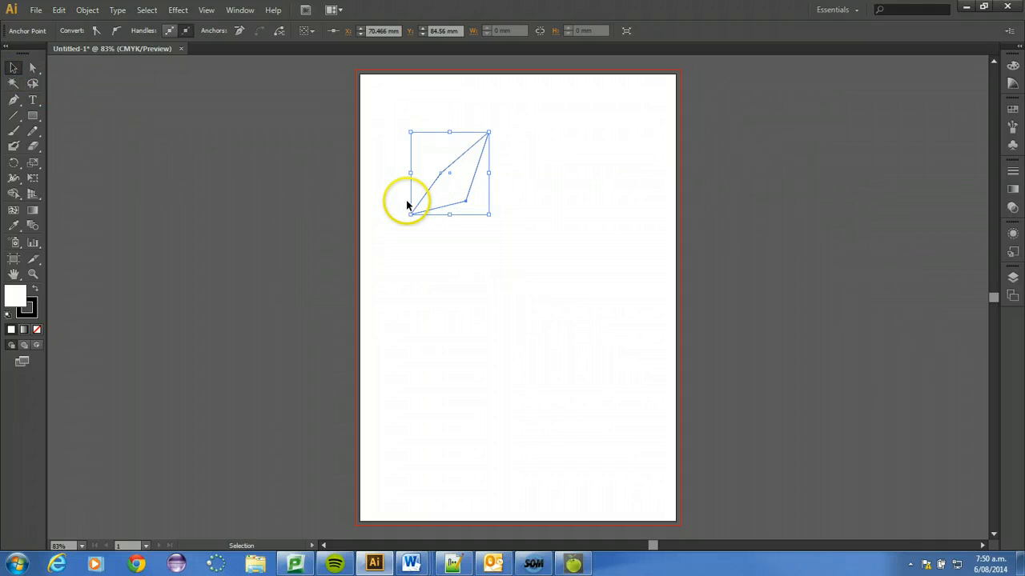
key(Delete)
key(Delete)
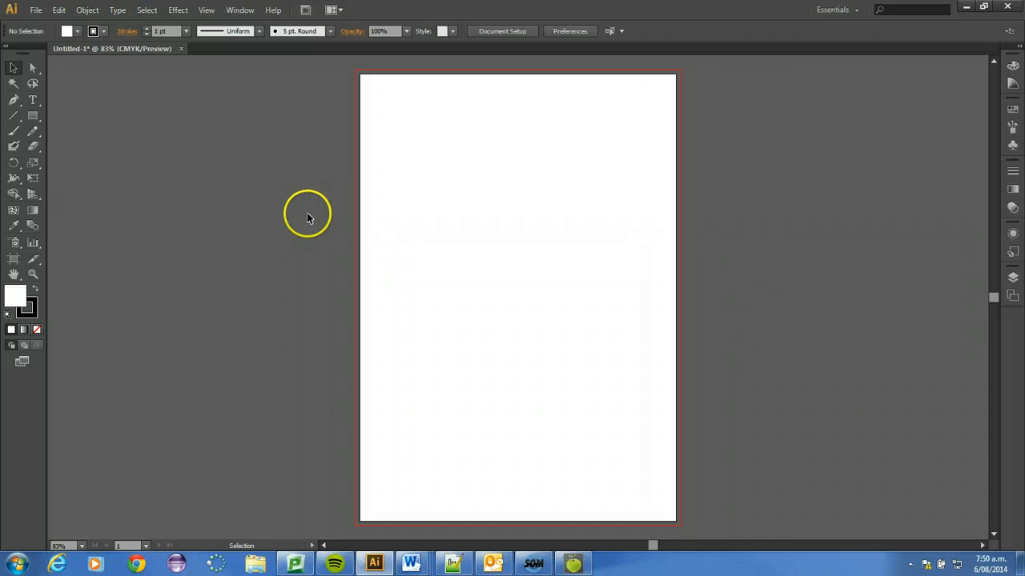
- Draw a freehand rectangle about 107 by 95 mm in the artboard's upper part and delete it
click(32, 117)
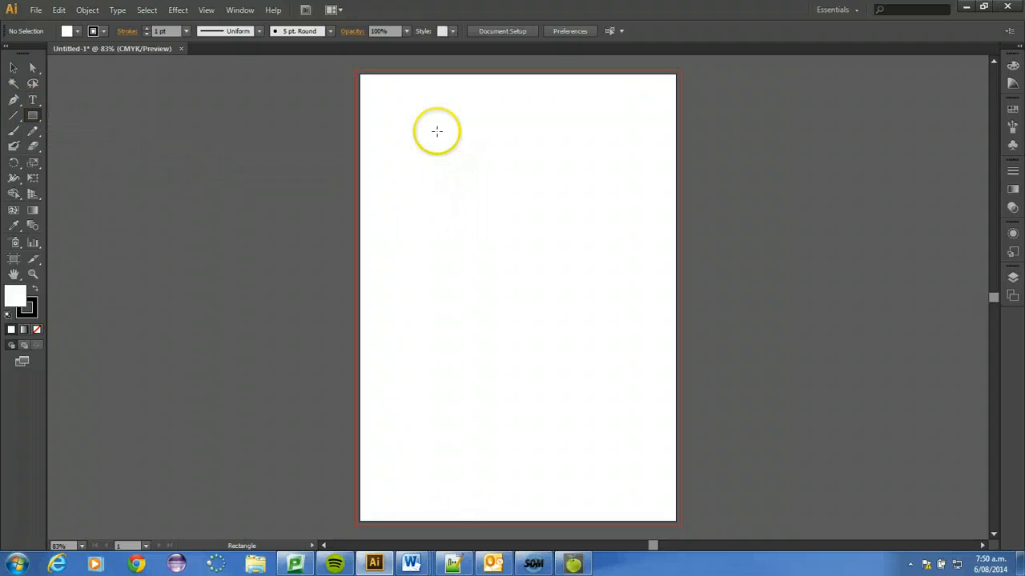
drag(417, 120, 578, 264)
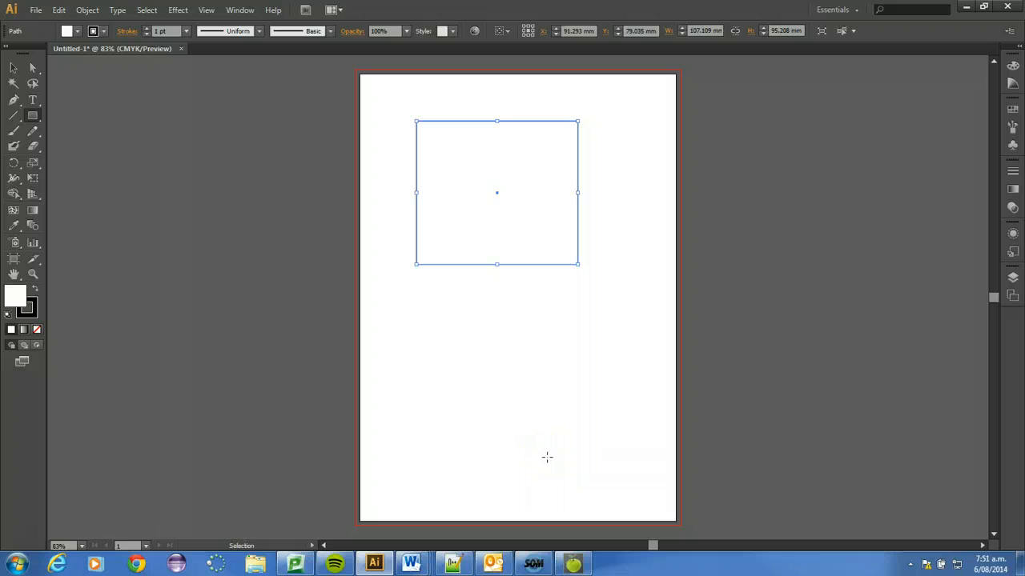
key(Delete)
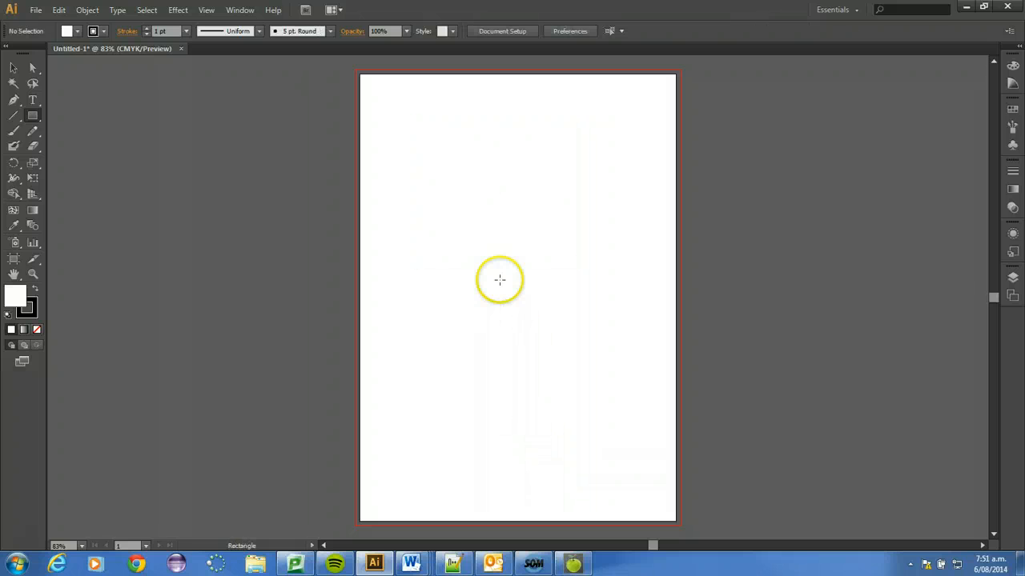
- Create a rectangle with an exact size of 80 by 90 mm and delete it
click(441, 138)
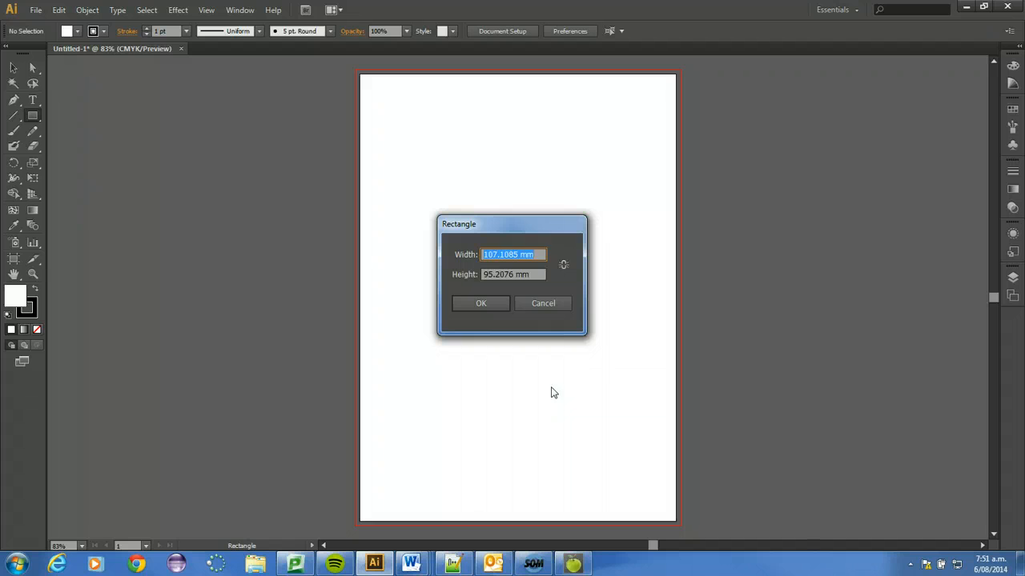
key(Tab)
key(Return)
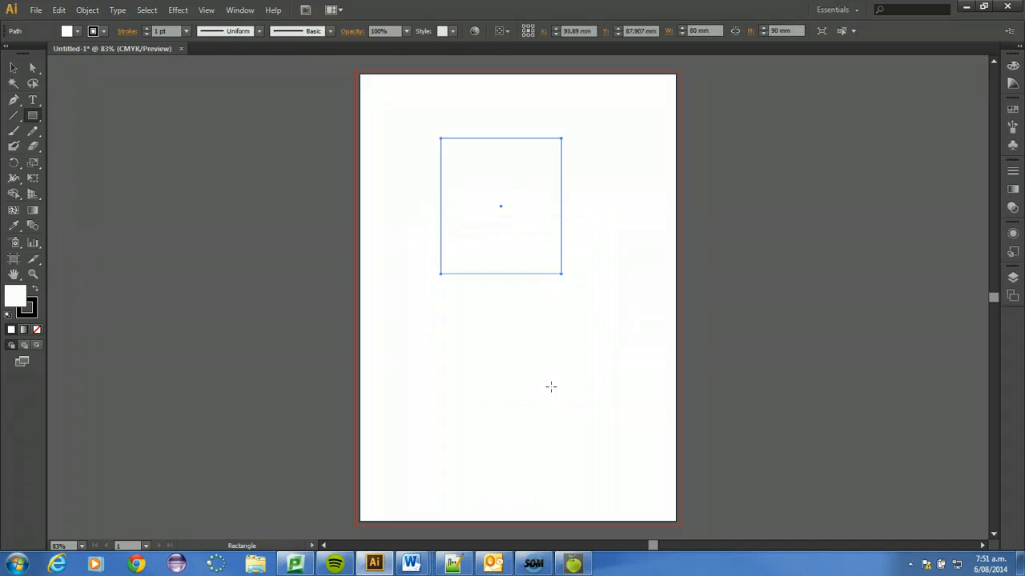
key(Delete)
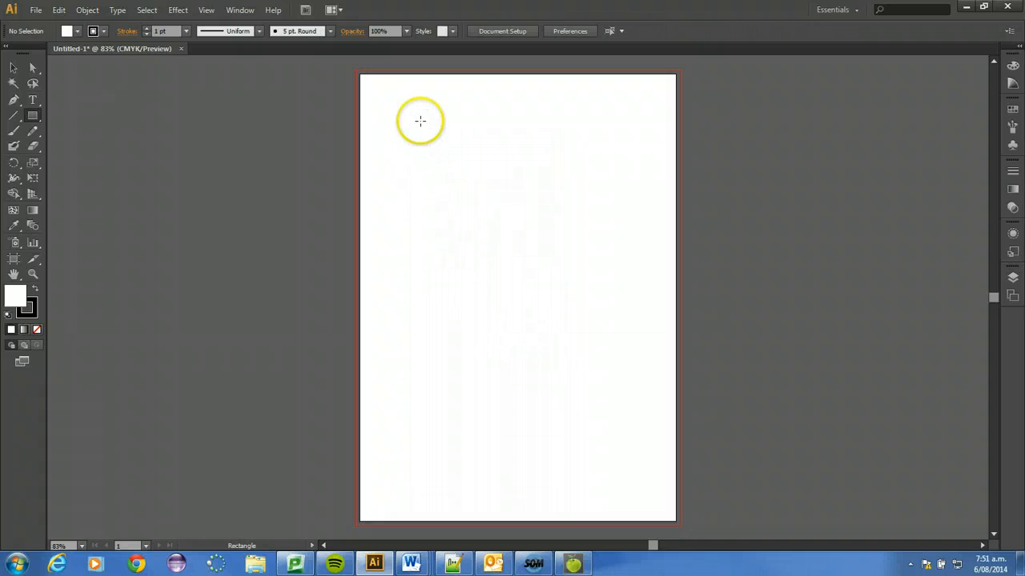
- Draw a rectangle about 64 by 31 mm outward from its centre, add another near mid-page, and undo both
drag(419, 120, 468, 144)
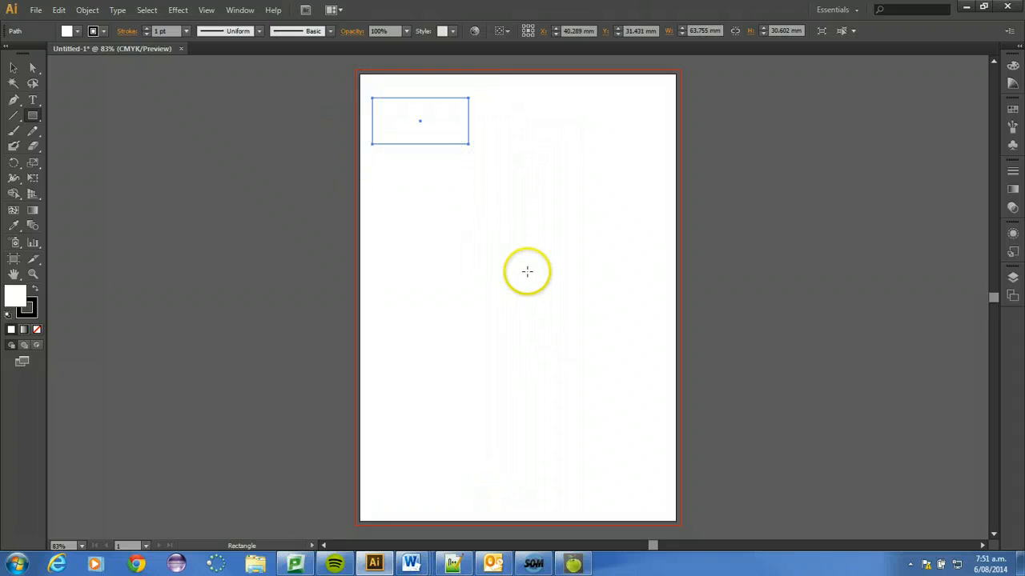
click(520, 259)
mouse_move(520, 260)
mouse_down()
mouse_move(635, 347)
mouse_move(555, 293)
mouse_up()
key(ctrl+z)
key(ctrl+z)
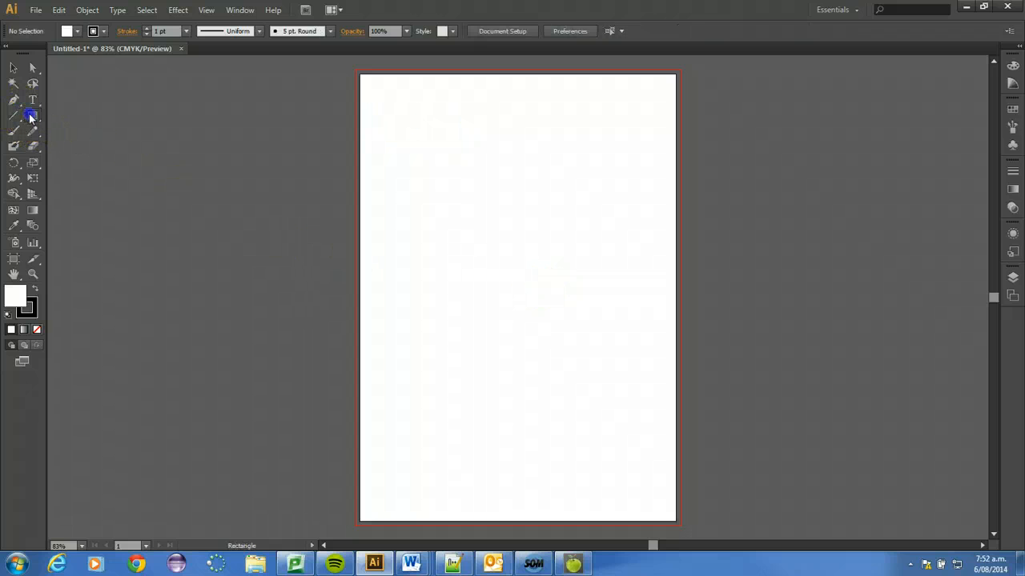
- Draw a rounded rectangle about 138 by 110 mm across the artboard's upper half
drag(30, 117, 68, 131)
drag(398, 150, 551, 288)
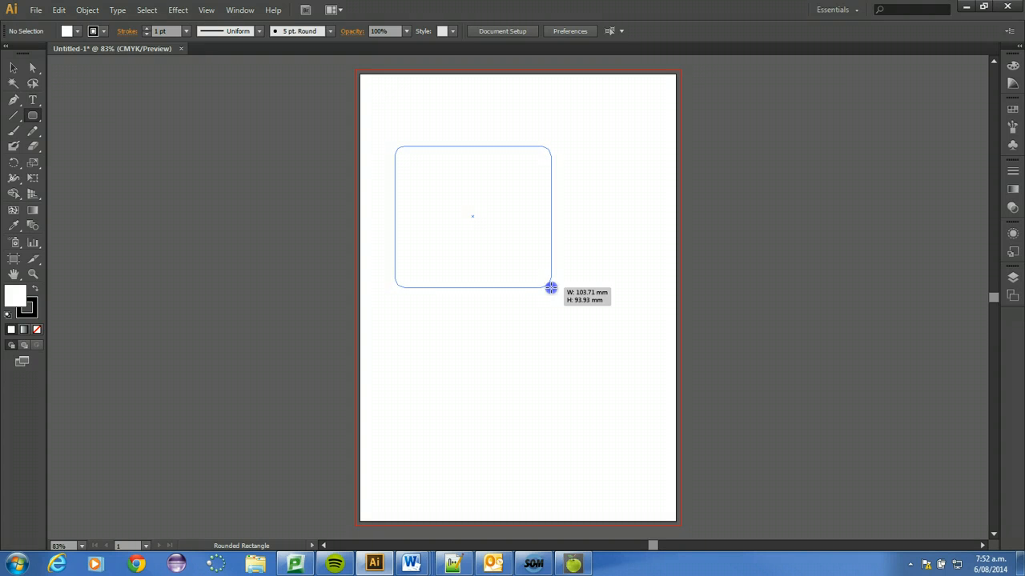
drag(551, 288, 558, 297)
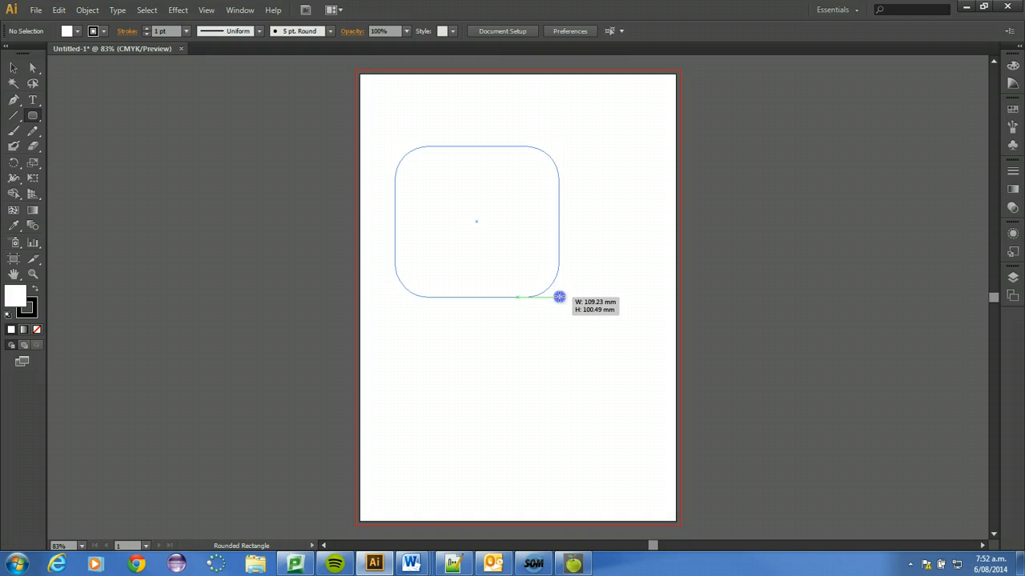
drag(558, 297, 602, 312)
- Decrease and increase the rounded rectangle's corner radius while drawing it, and delete the shape
key(Down)
key(Down)
key(Down)
key(Down)
key(Down)
key(Up)
key(Up)
key(Up)
key(Up)
key(Up)
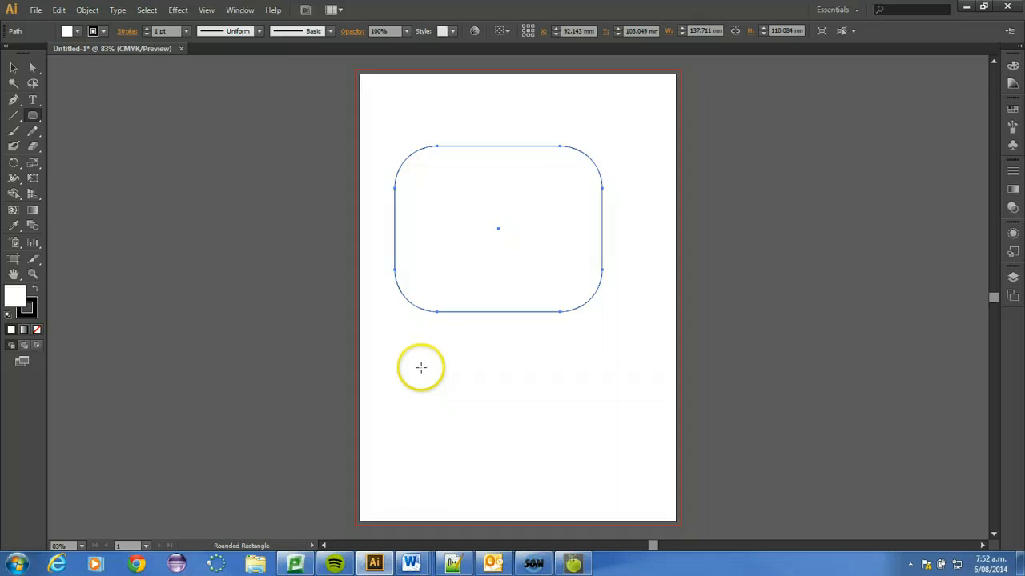
key(Delete)
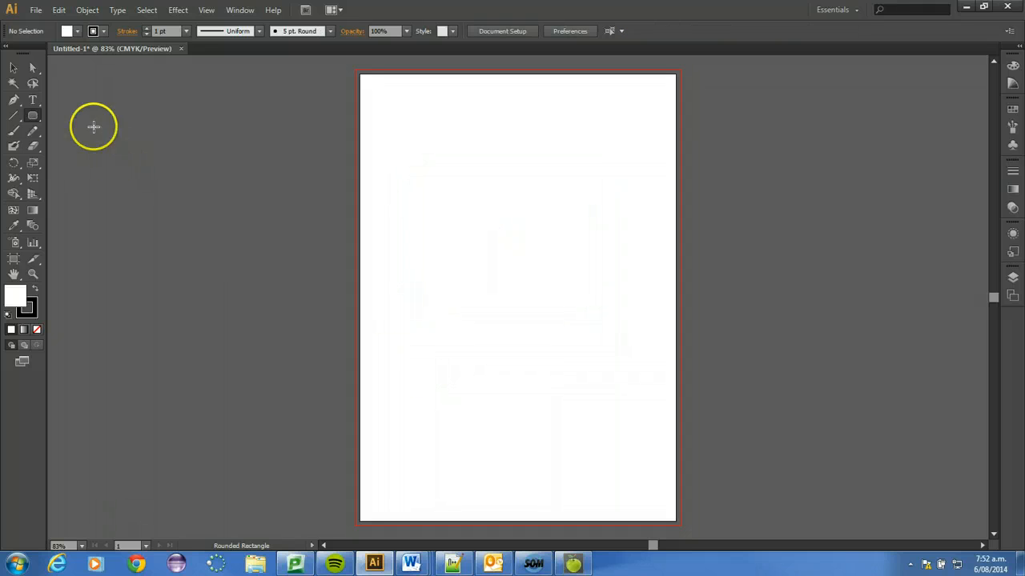
- Draw a perfect circle about 35 mm in diameter from its centre near the artboard's upper-left corner with the Ellipse tool
drag(32, 116, 62, 146)
drag(426, 141, 444, 162)
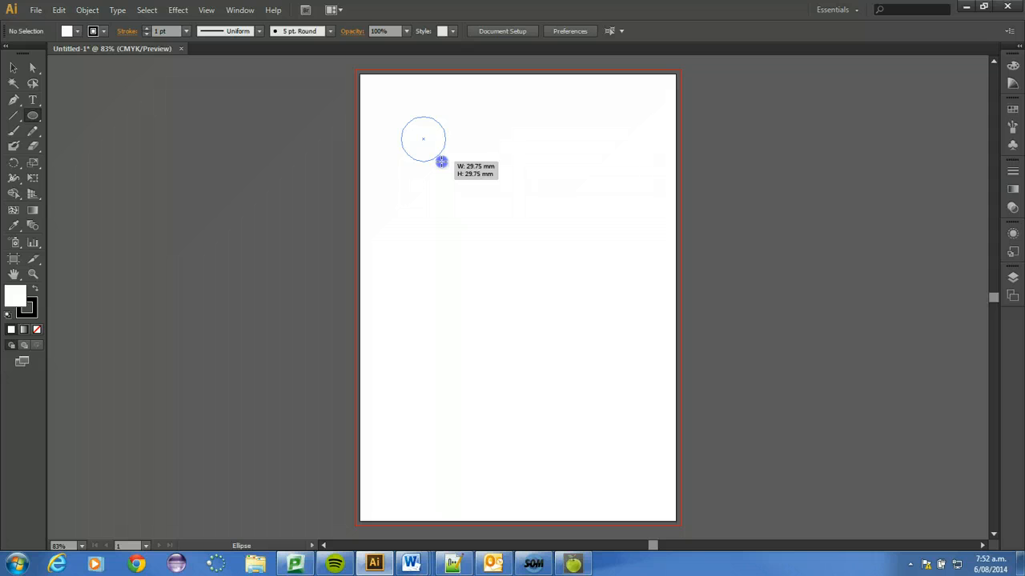
mouse_move(441, 162)
mouse_down()
mouse_move(465, 185)
mouse_move(439, 158)
mouse_move(444, 167)
mouse_up()
- Create a second circle near mid-page with linked width and height of 50 mm
click(530, 242)
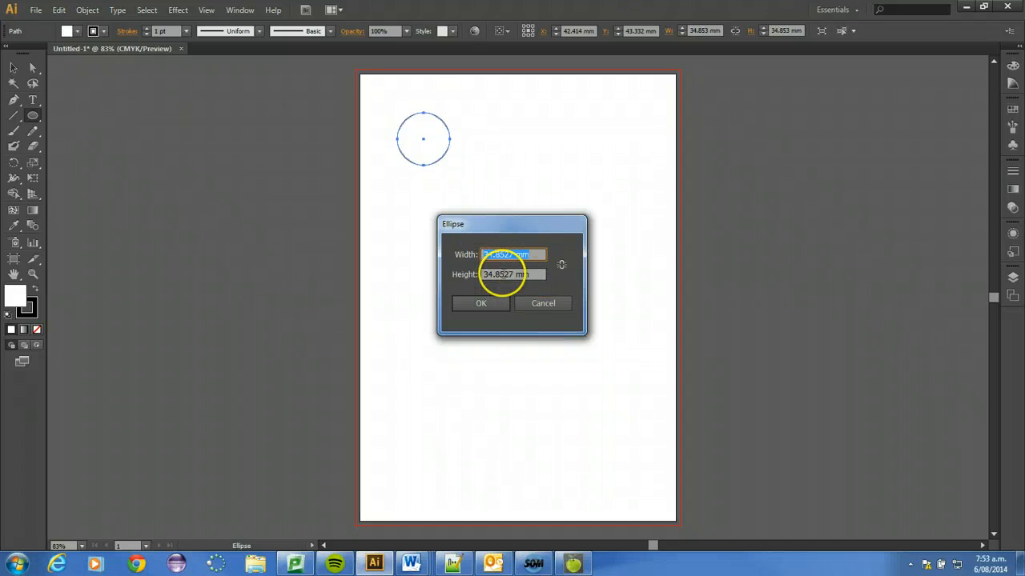
click(562, 265)
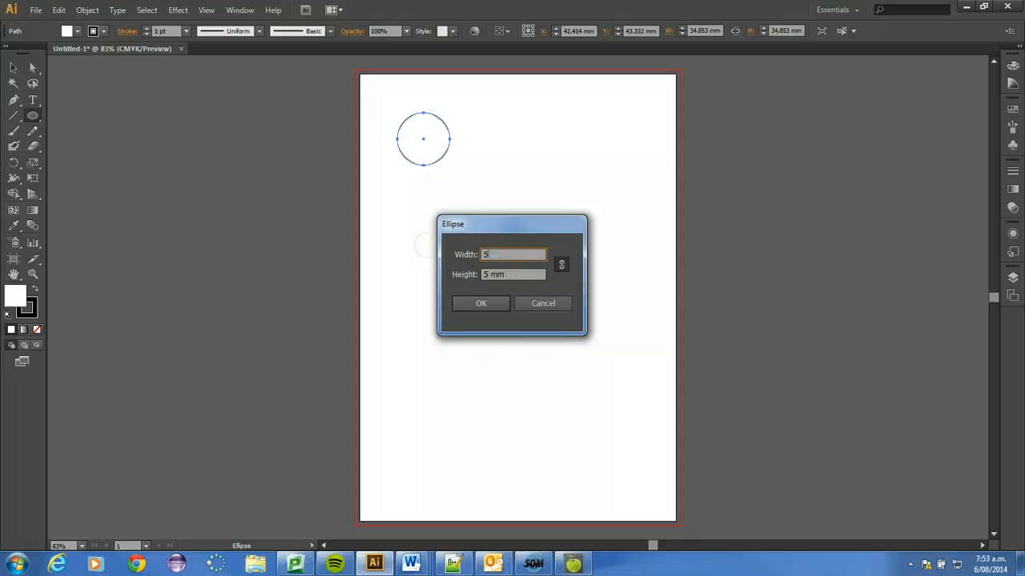
text(mm)
click(486, 304)
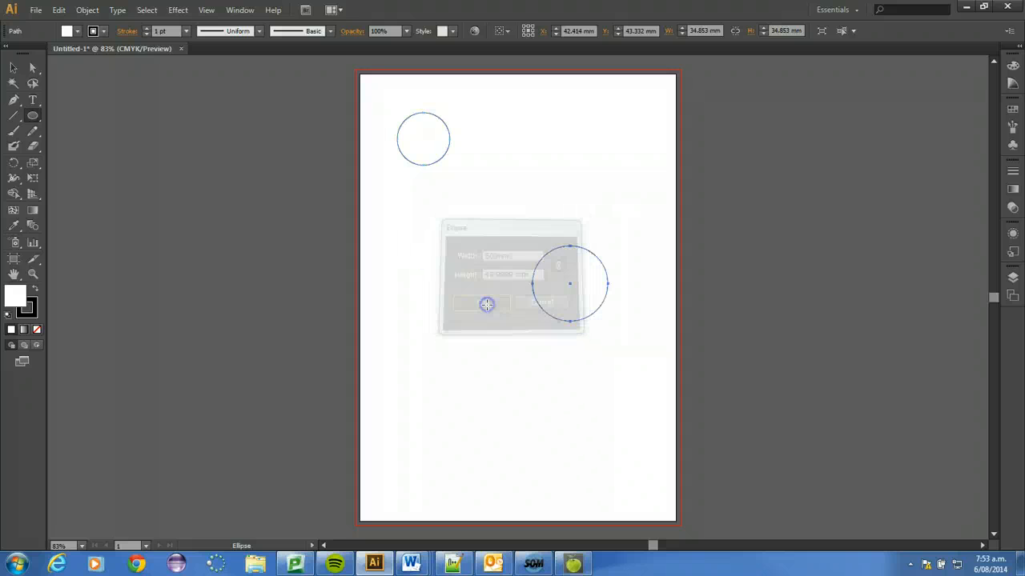
- Delete both circles from the artboard
click(11, 67)
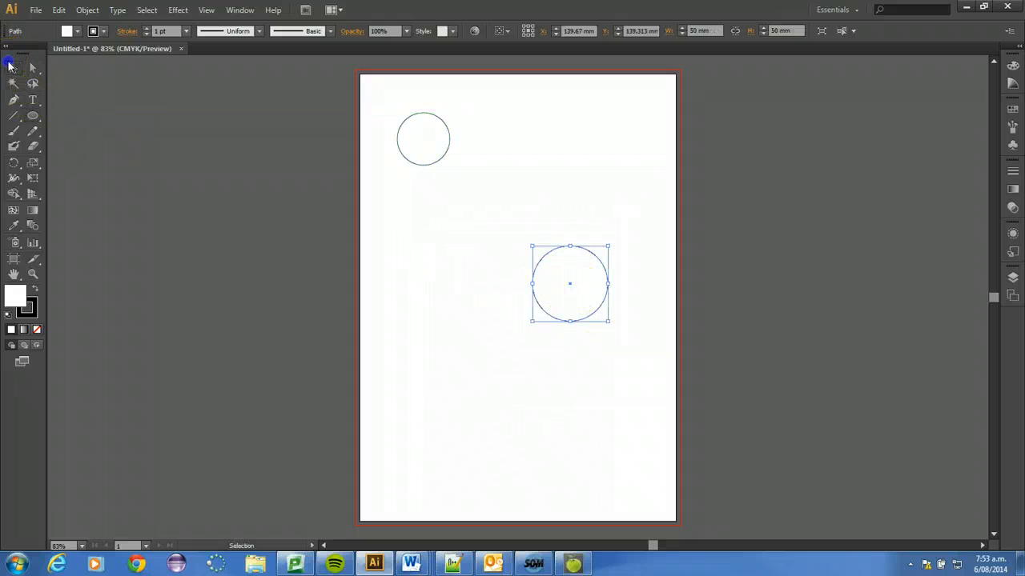
key(Delete)
click(411, 149)
key(Delete)
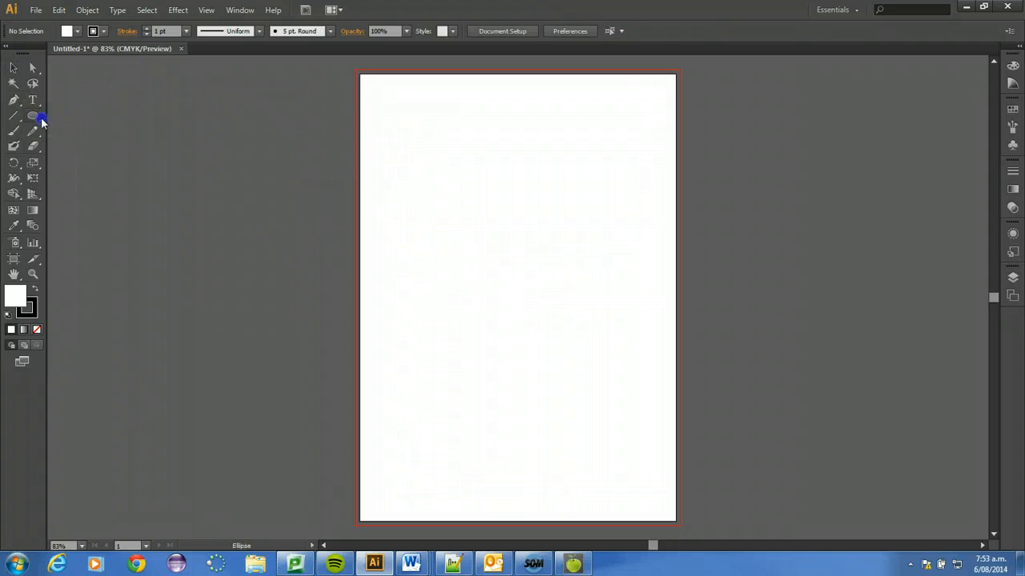
- Draw a polygon about 39 mm wide from its centre in the artboard's upper part, decreasing and increasing its number of sides
drag(34, 117, 85, 165)
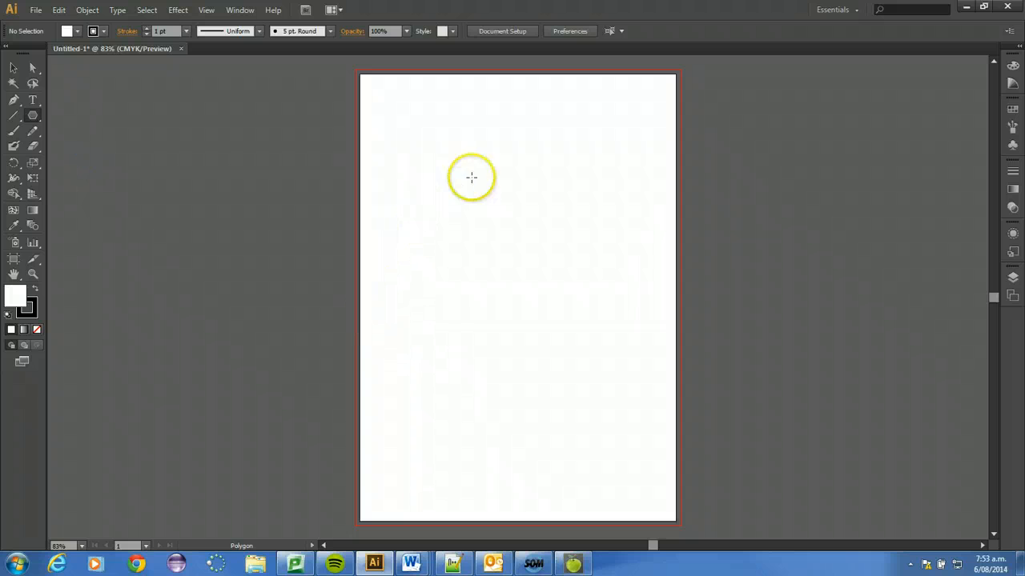
drag(469, 176, 500, 196)
key(Up)
key(Down)
key(Down)
key(Down)
key(Down)
key(Up)
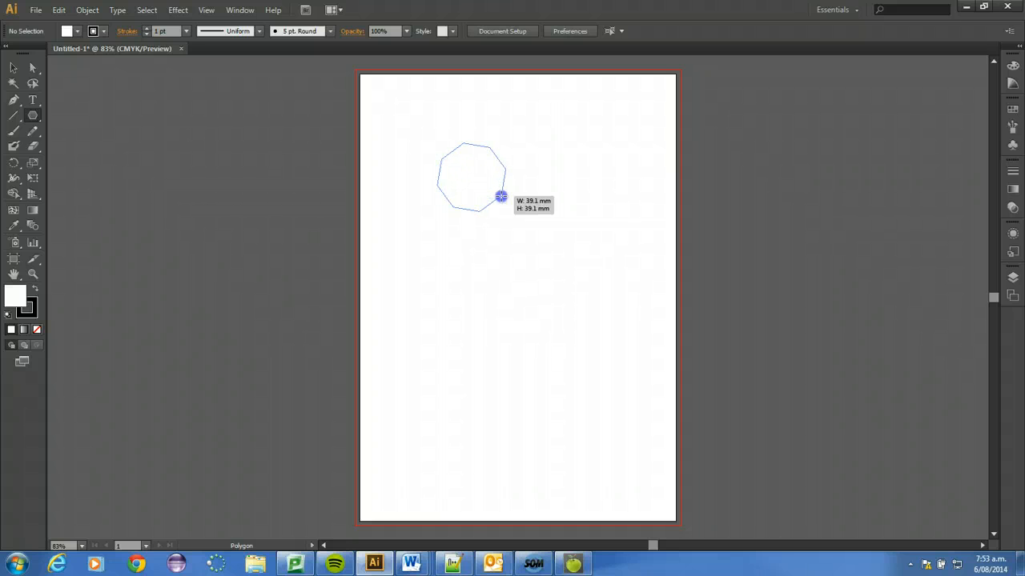
key(Up)
key(Up)
key(Up)
key(Up)
key(Up)
key(Up)
key(Up)
key(Up)
key(Up)
key(Up)
key(Up)
key(Up)
- Enlarge the polygon to about 58 mm wide with nine sides and a level upper edge, and delete it from the artboard
drag(500, 196, 523, 208)
key(Down)
key(Down)
key(Down)
key(Down)
key(Down)
key(Down)
key(Up)
key(Up)
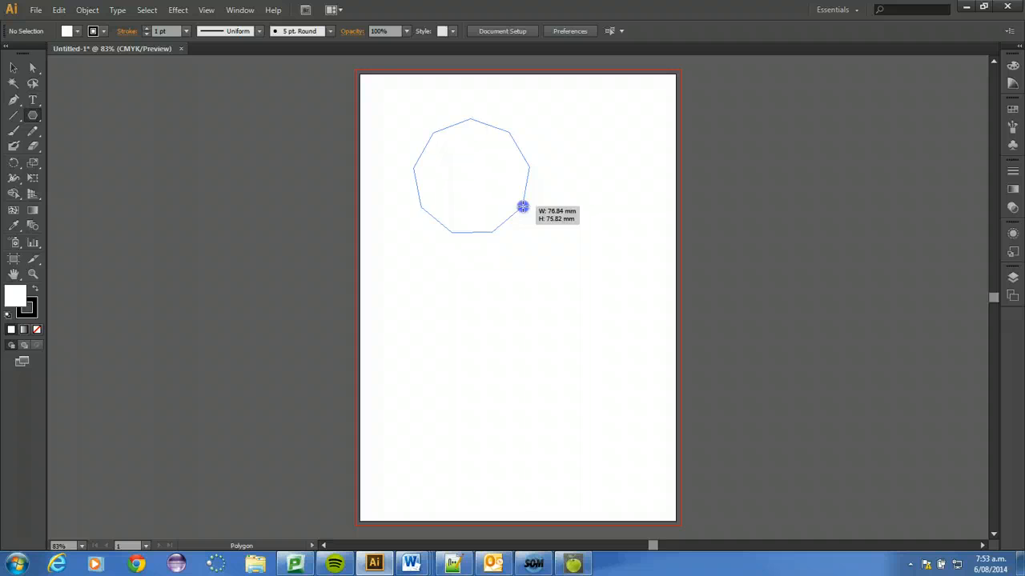
drag(523, 207, 499, 212)
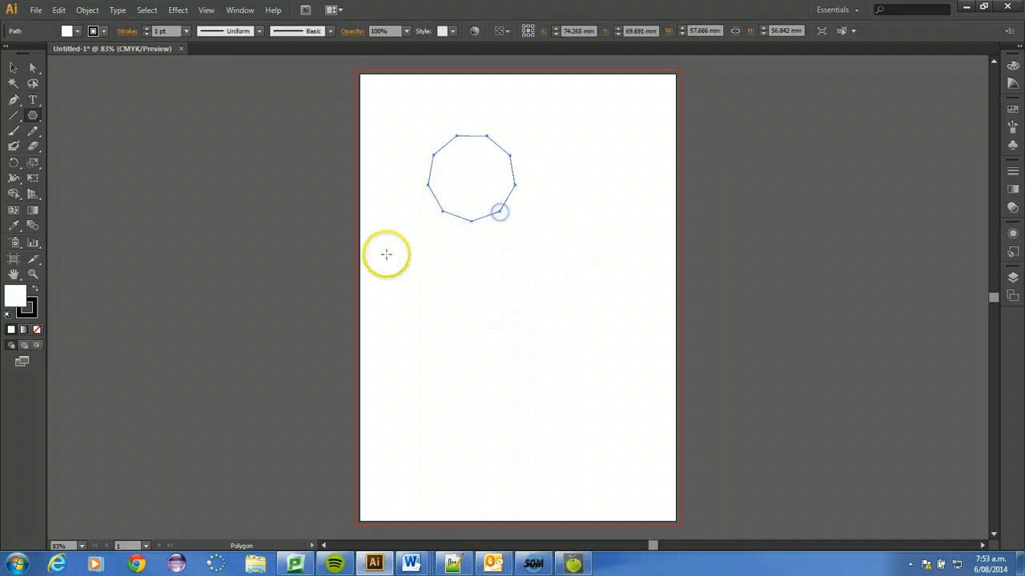
key(Delete)
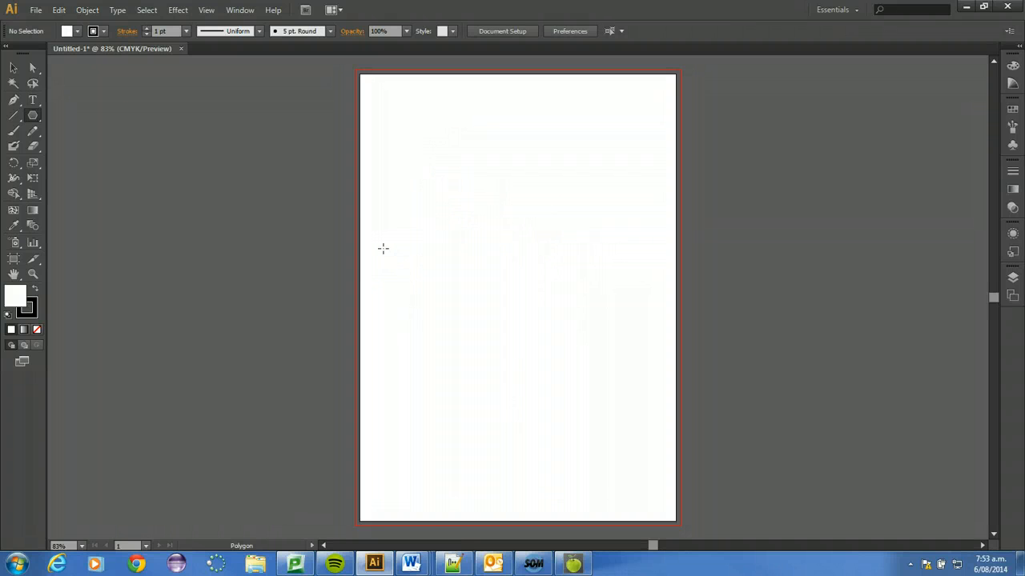
- Draw a six-pointed star about 135 mm across from its centre in the artboard's upper half with the Star tool
drag(32, 117, 54, 177)
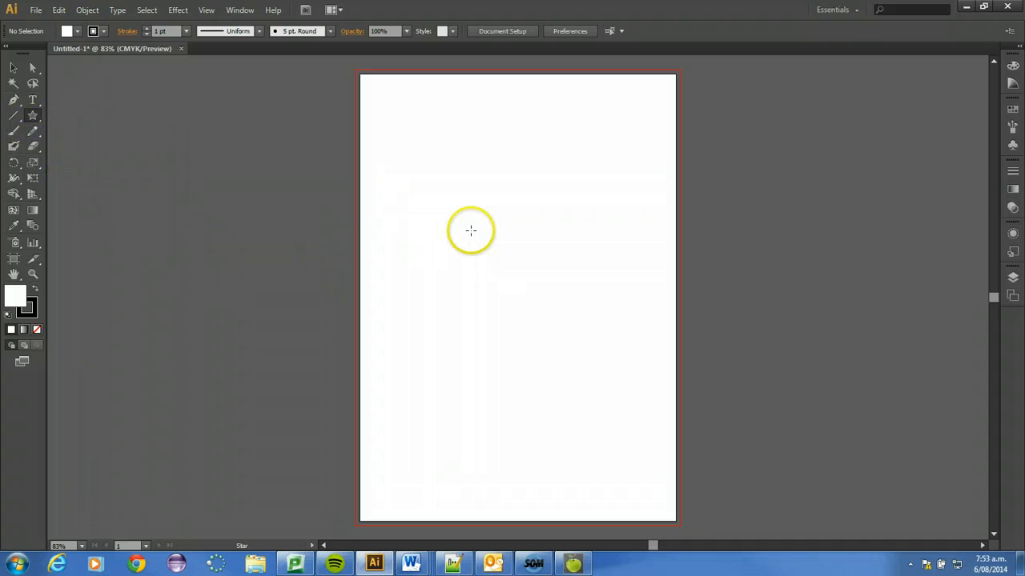
drag(498, 240, 574, 307)
key(Up)
key(Up)
key(Up)
key(Down)
key(Down)
key(Down)
key(Down)
key(Up)
key(Up)
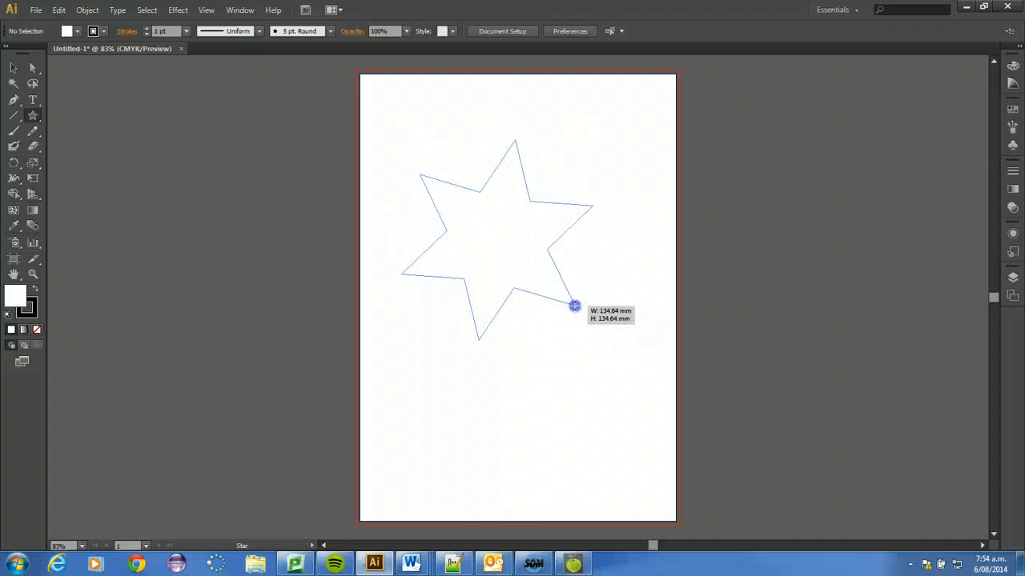
- Vary the star's arm length and number of points, finishing it as an upright six-pointed star about 142 mm wide and 164 mm high
drag(574, 305, 582, 330)
key(Up)
key(Up)
key(Down)
key(Down)
key(Down)
key(Up)
key(Down)
key(Up)
key(shift)
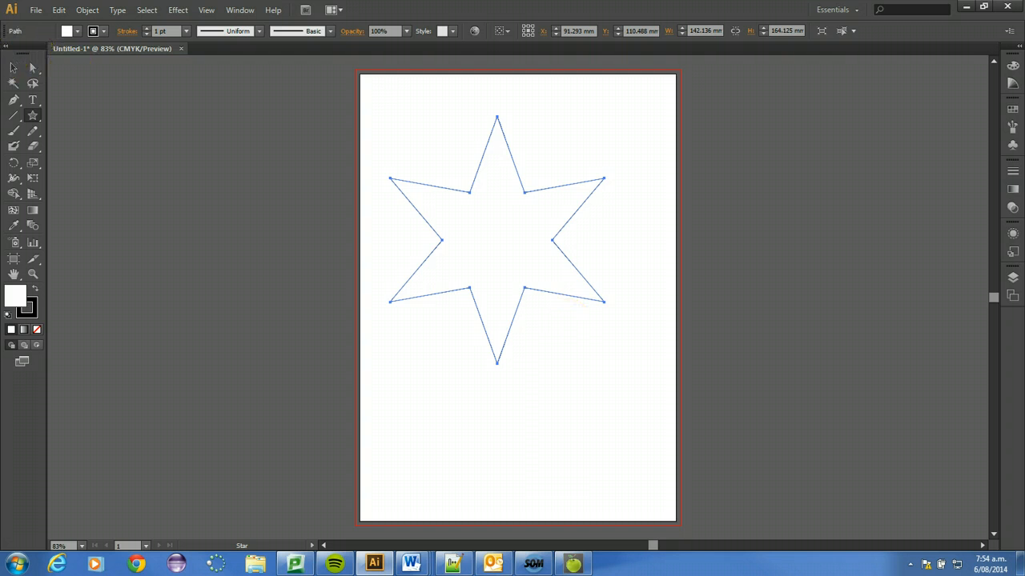
- Move the star by its fill and its outline with the Selection tool, leaving its centre at about X 85 mm, Y 121 mm
click(12, 69)
drag(477, 231, 491, 270)
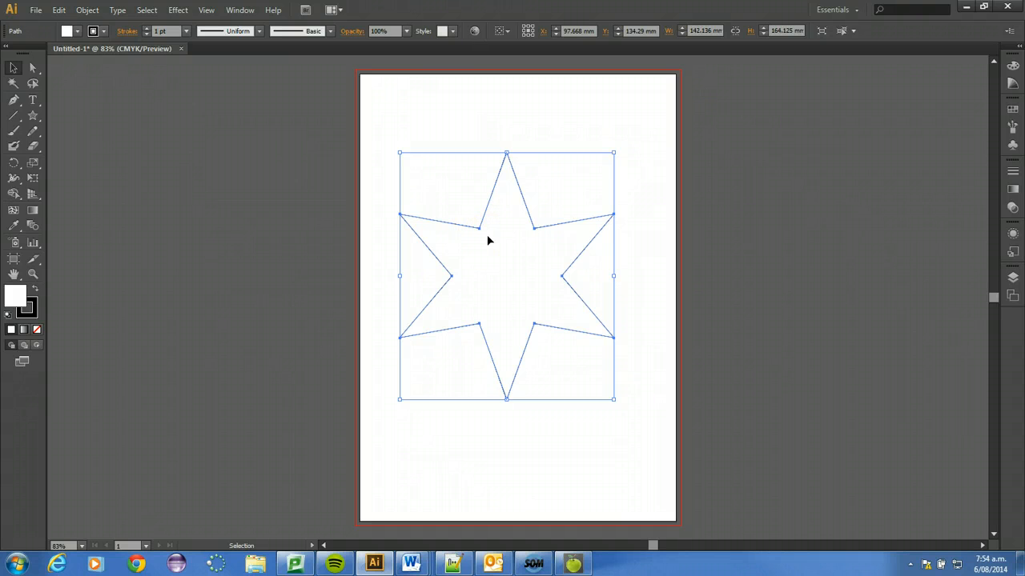
click(483, 274)
drag(498, 279, 526, 265)
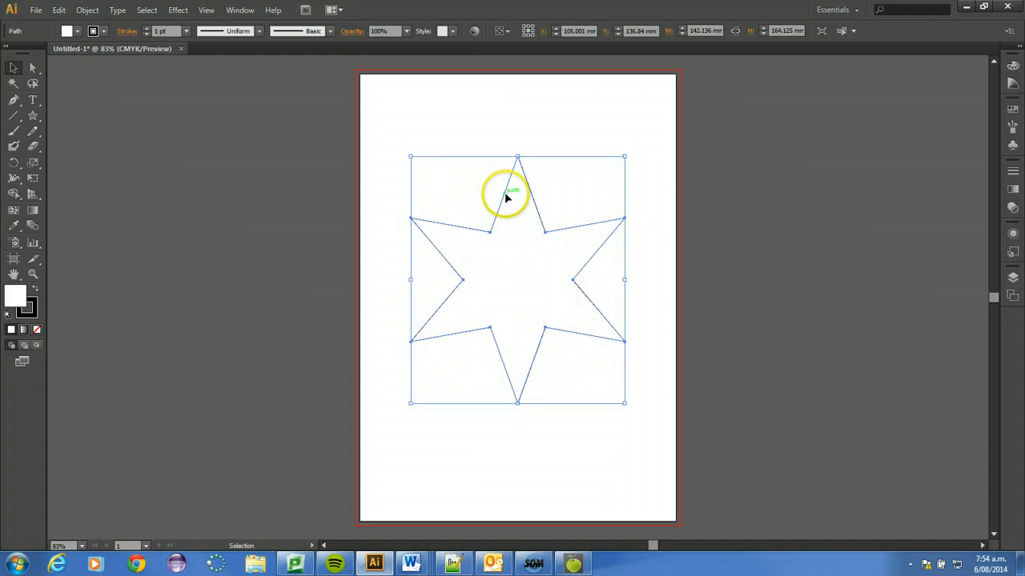
drag(505, 195, 471, 176)
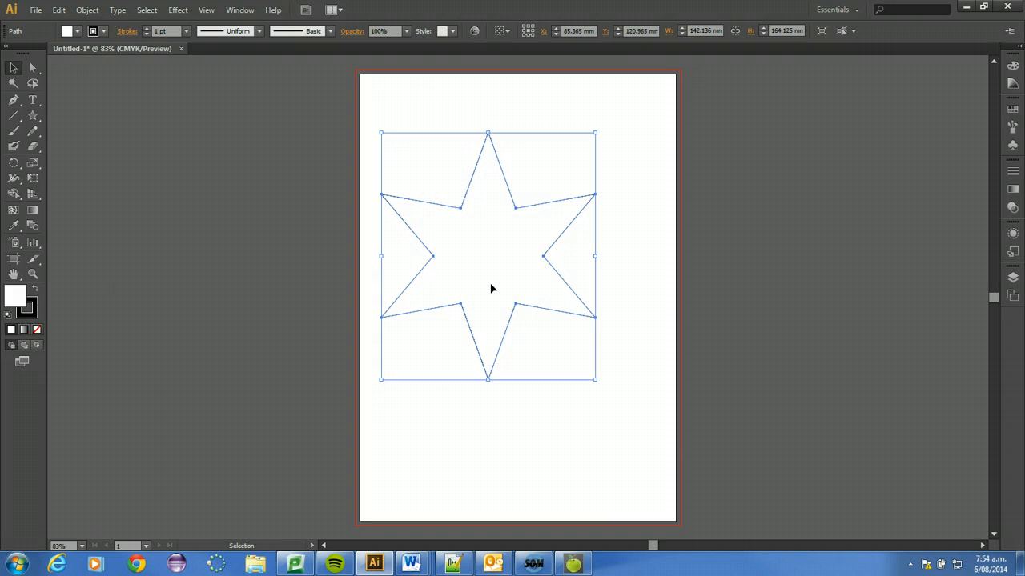
- Delete the star and undo the deletion
key(Delete)
key(ctrl+z)
key(ctrl+shift+z)
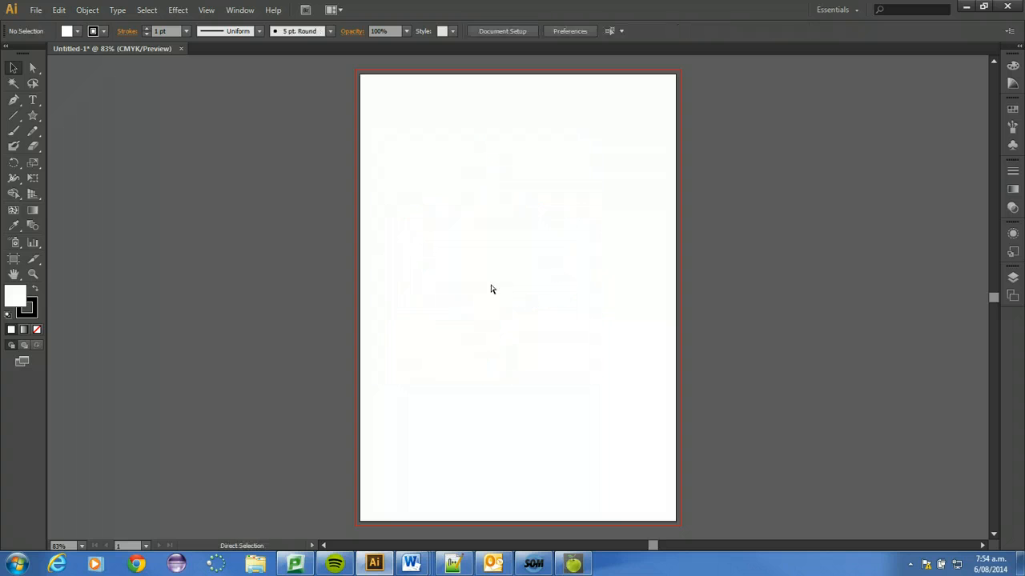
key(ctrl+z)
- View the context commands available for the star, including its Select options
right_click(491, 288)
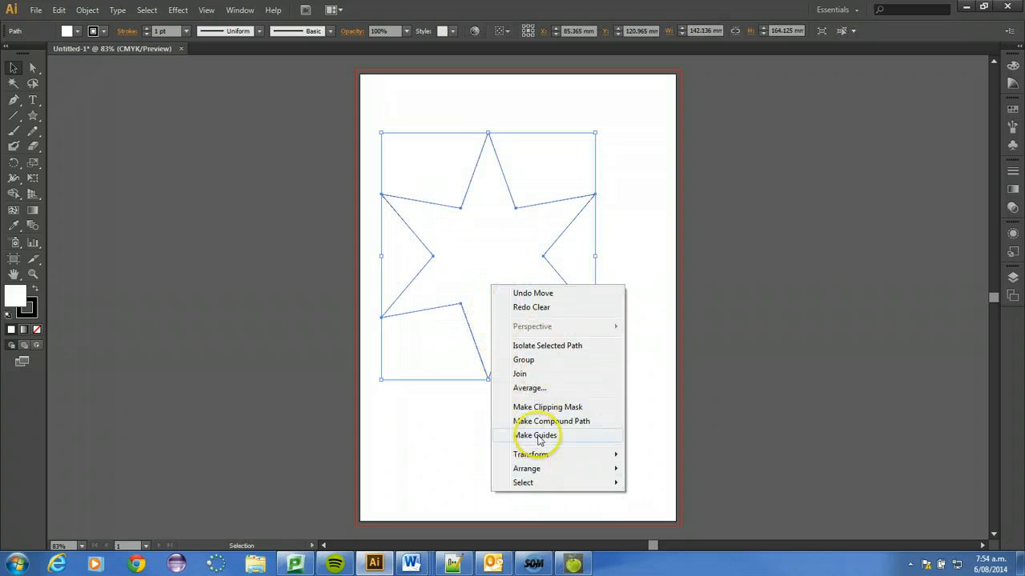
mouse_move(549, 485)
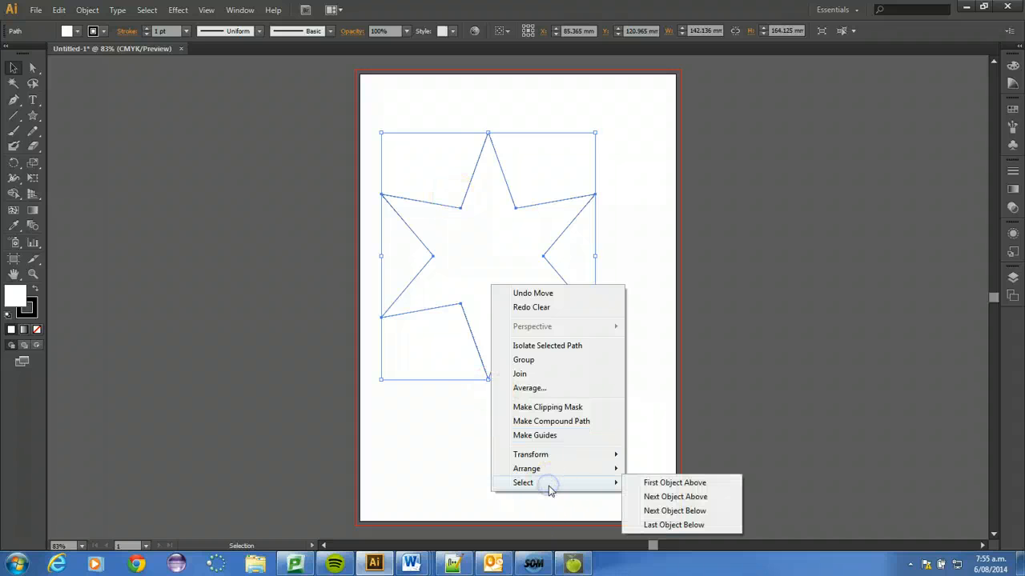
click(470, 233)
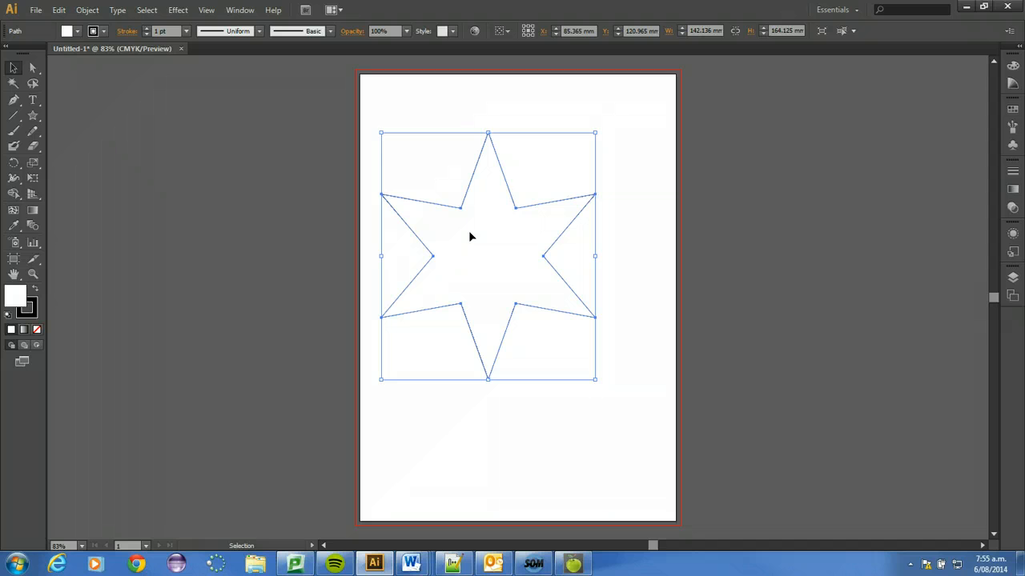
- Try scaling the star down from its upper-left corner and undo the scaling
drag(380, 134, 409, 184)
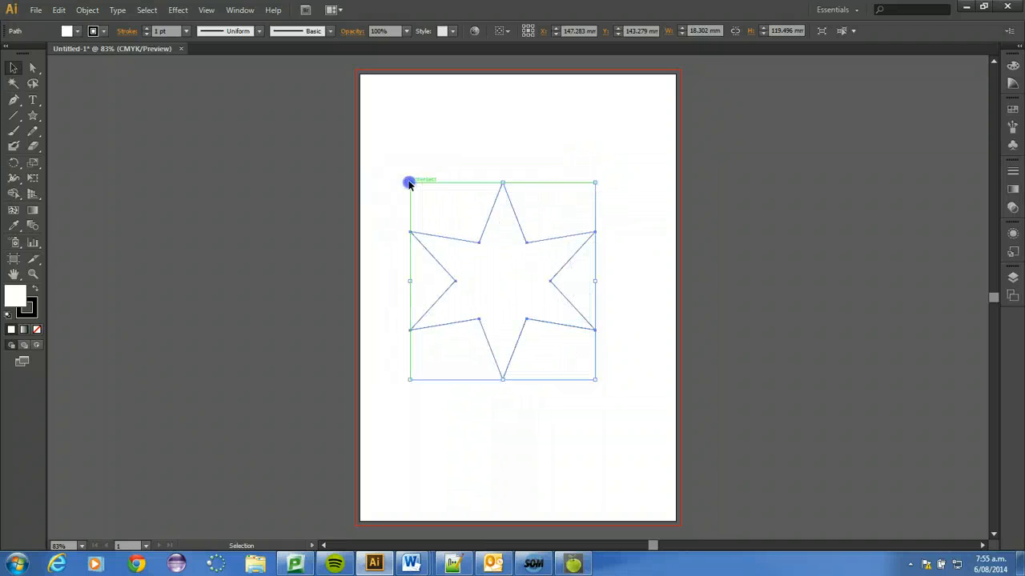
key(ctrl+z)
key(ctrl+z)
key(v)
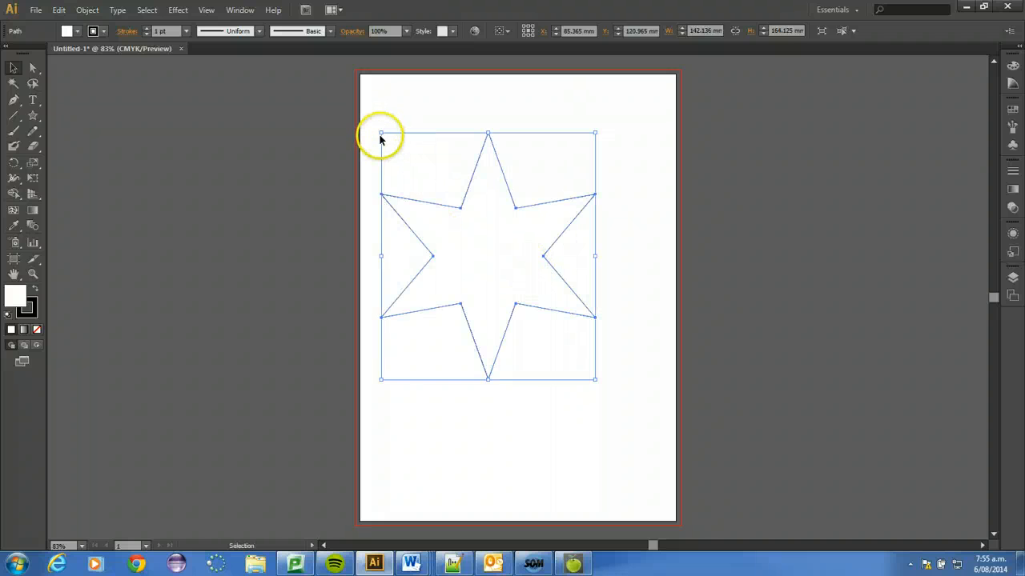
- Scale the star down proportionally to about 109 by 125 mm in the artboard's lower half and try rotating it
drag(380, 131, 417, 177)
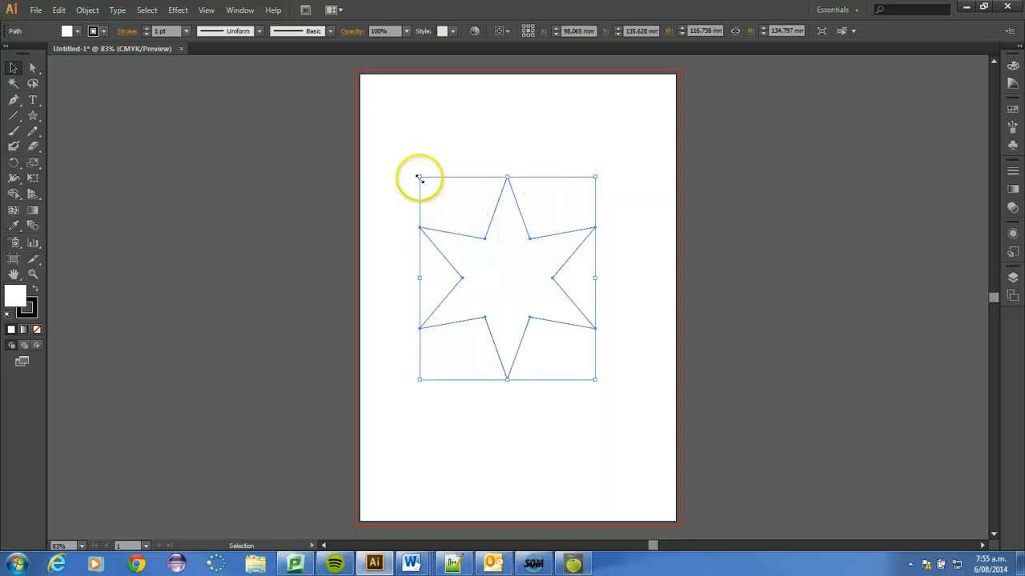
drag(507, 178, 483, 290)
drag(508, 383, 512, 475)
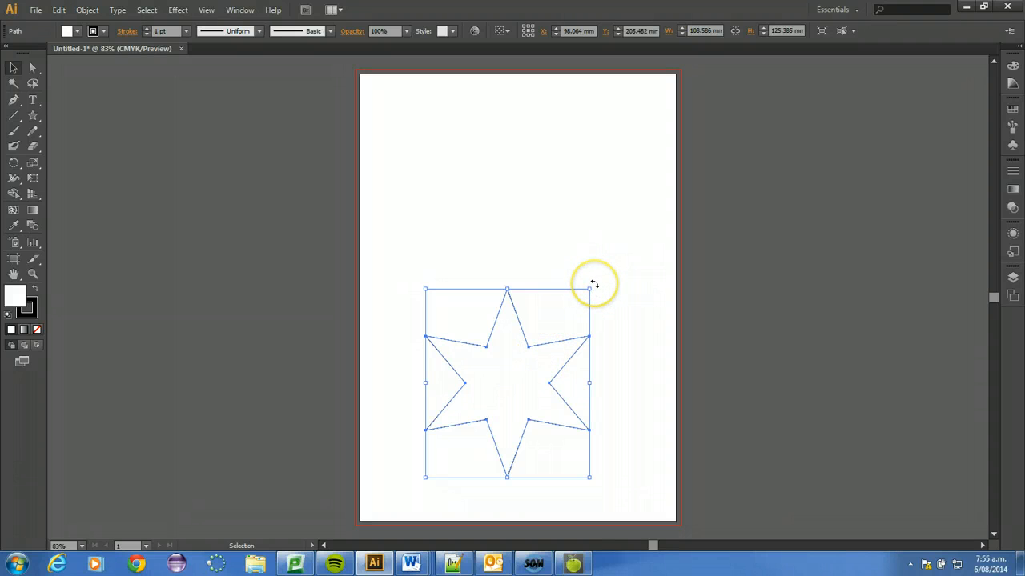
drag(593, 284, 430, 472)
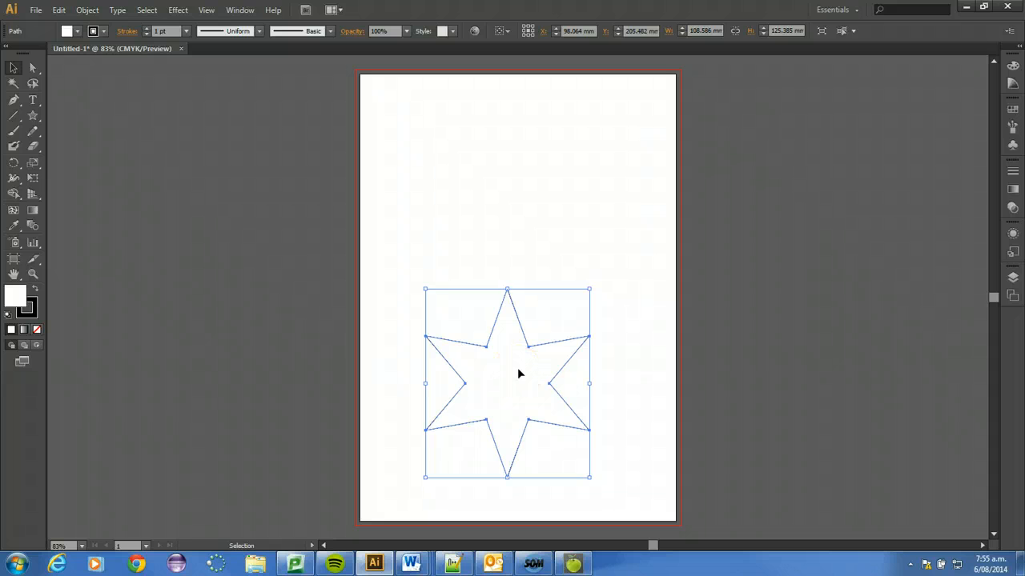
- Duplicate the star into the artboard's upper half and delete the copy
key(a)
key(v)
drag(518, 373, 514, 234)
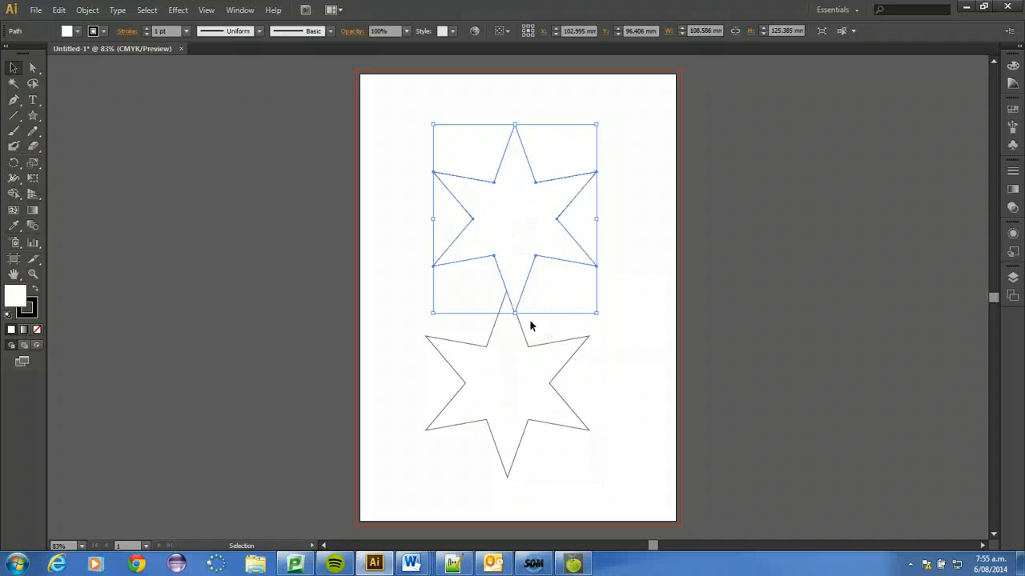
key(Delete)
- Paste two copies of the star, placing one near the artboard's upper edge and the other mid-page towards the right edge
key(ctrl+z)
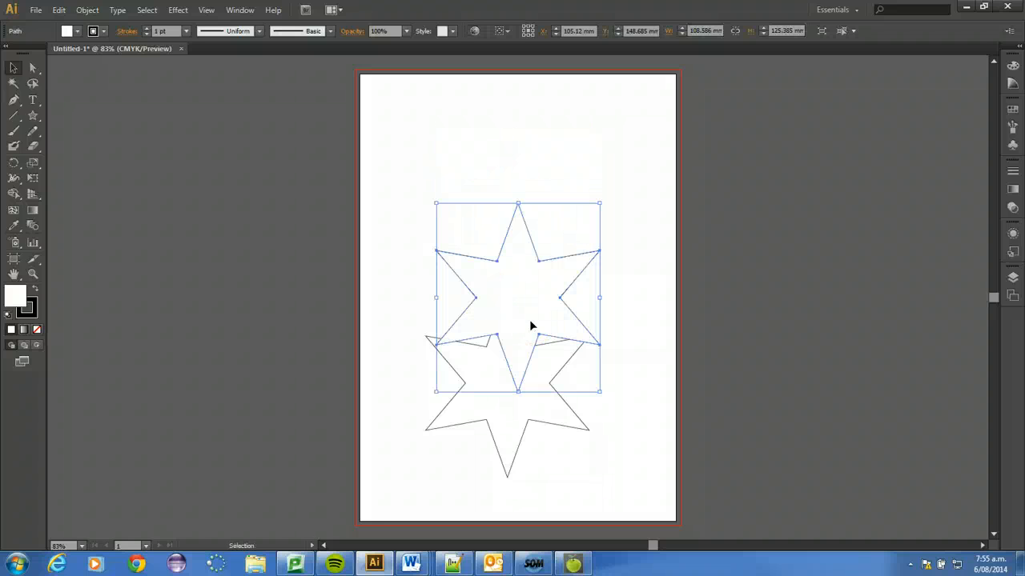
key(ctrl+v)
drag(515, 262, 483, 159)
drag(555, 313, 593, 310)
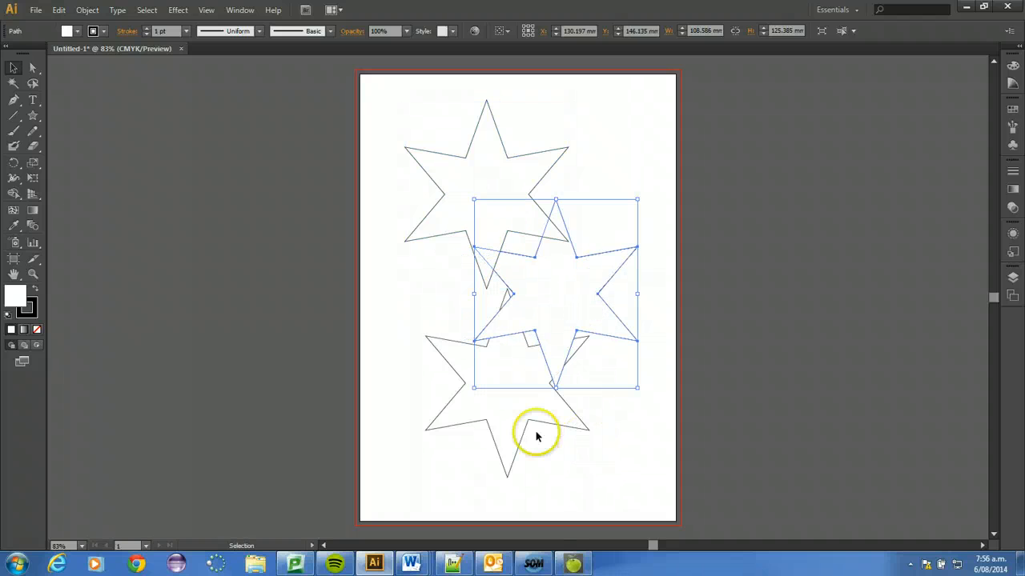
- Paste a copy of the uppermost star in place and scale it from its centre to about 70 by 81 mm
click(441, 177)
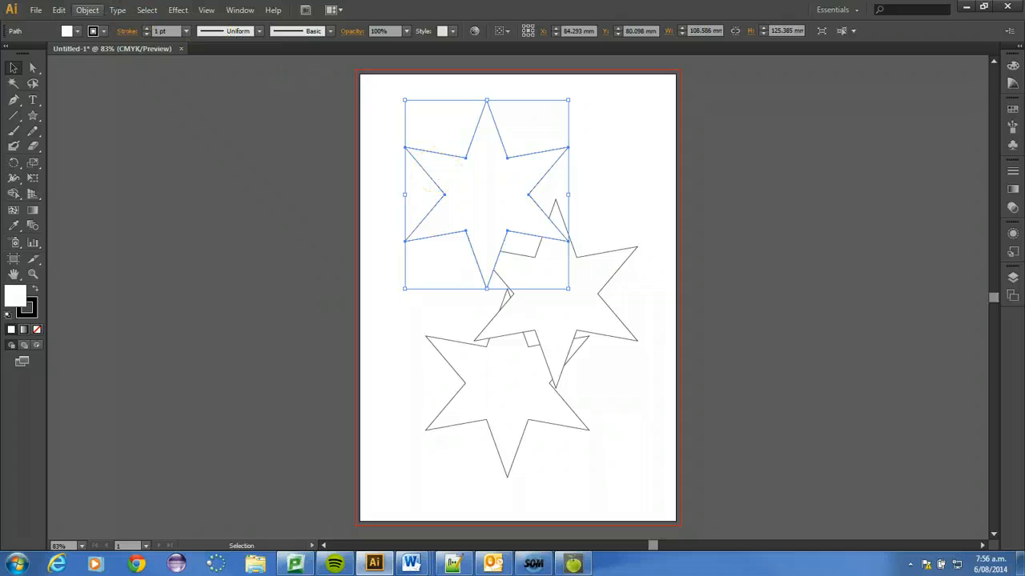
click(85, 10)
mouse_move(58, 11)
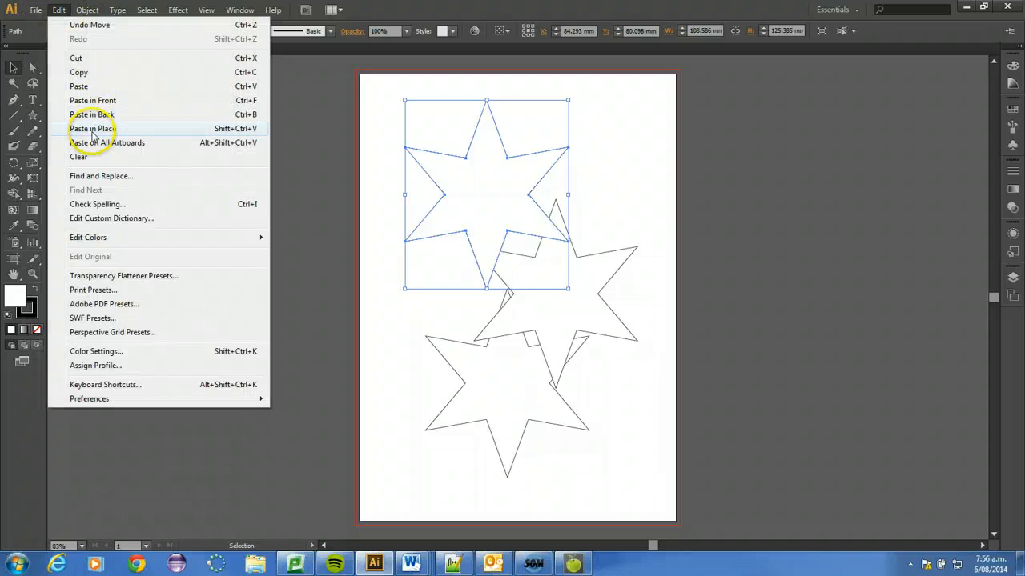
click(93, 131)
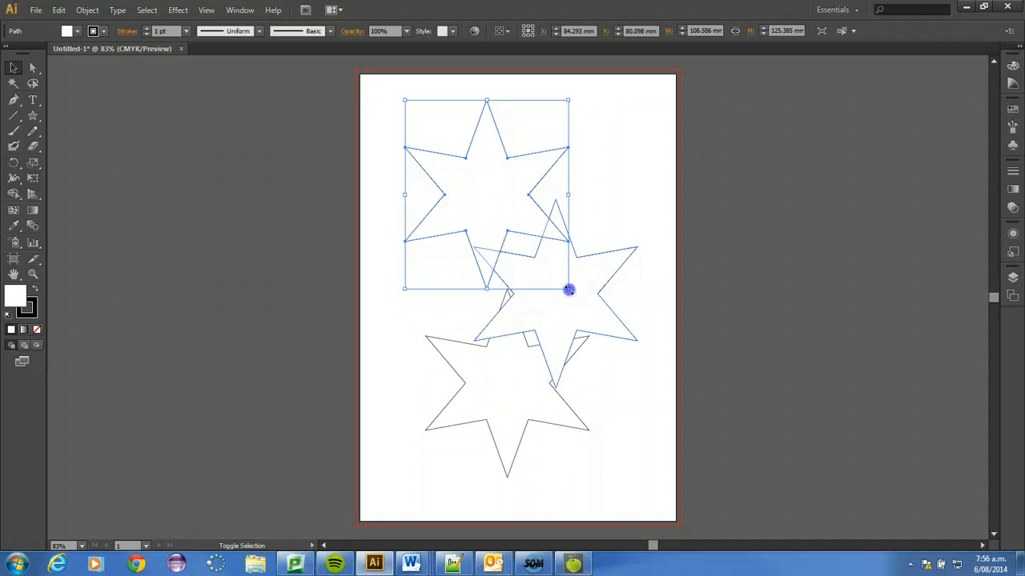
drag(568, 290, 540, 256)
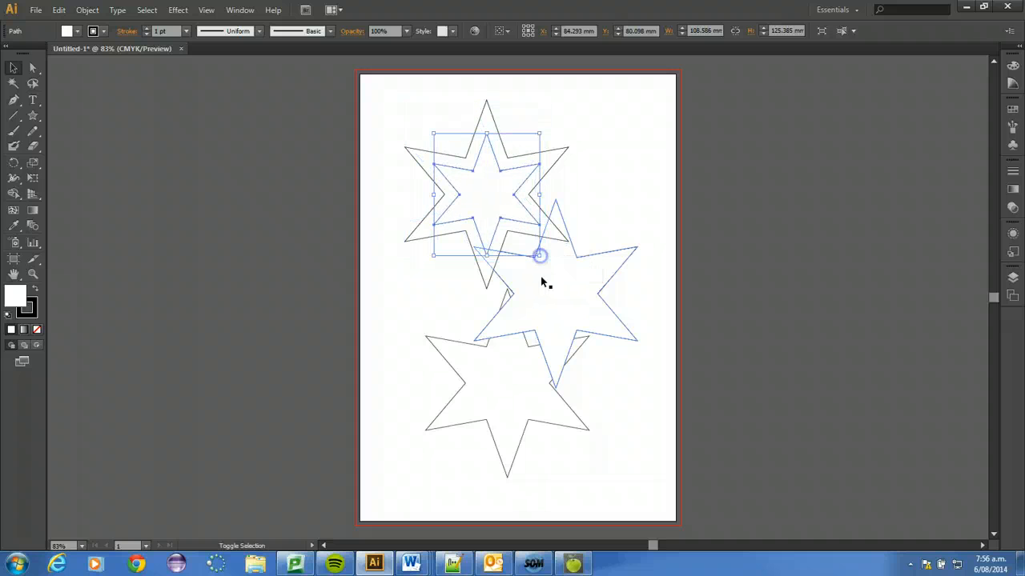
click(393, 131)
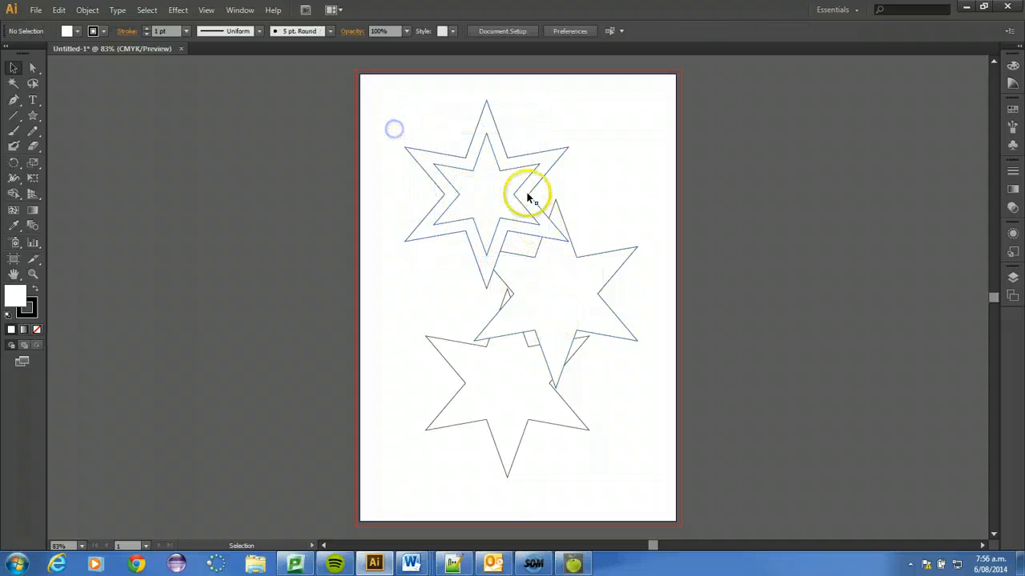
- Delete the two separate stars below the nested pair
click(588, 289)
key(Delete)
key(Delete)
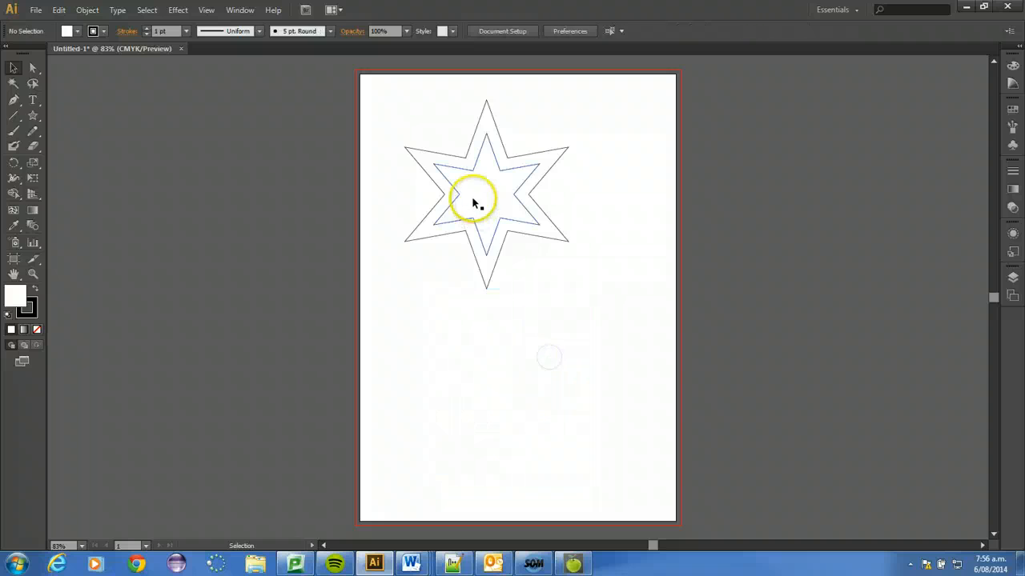
- Copy the inner star, paste it in place and scale the copy from its centre to about 42 by 49 mm
click(475, 203)
key(ctrl+c)
click(87, 10)
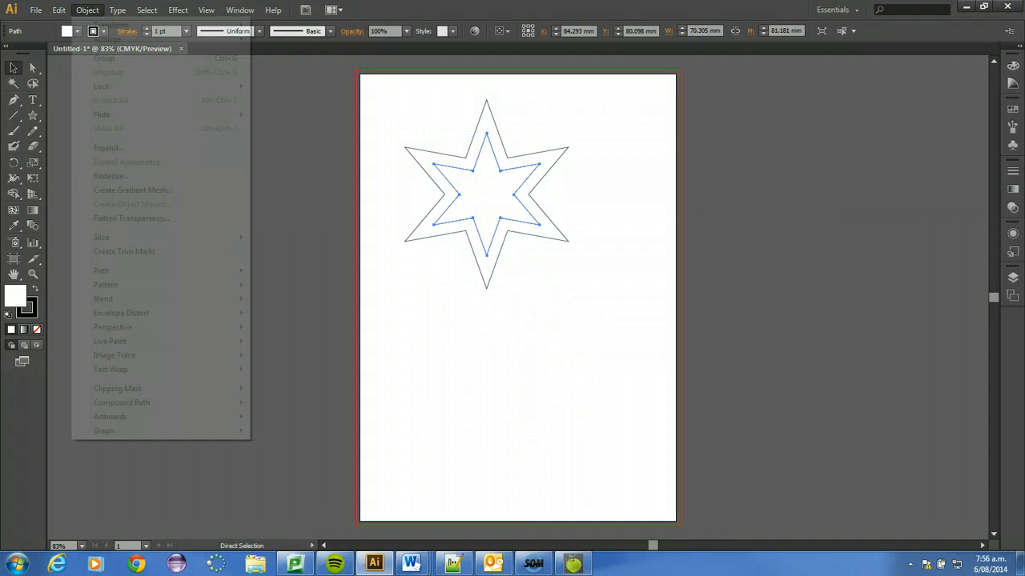
click(59, 10)
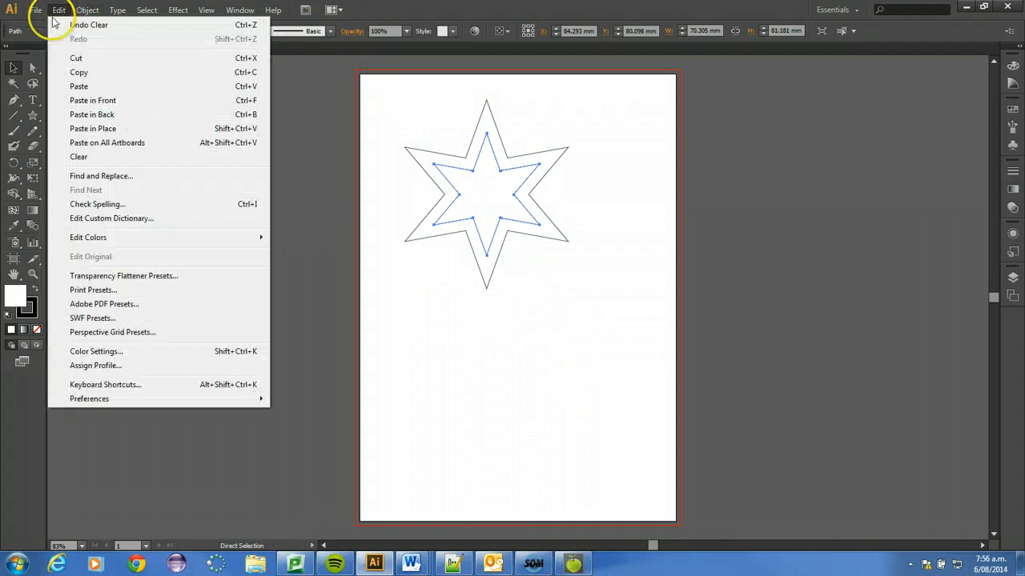
click(86, 128)
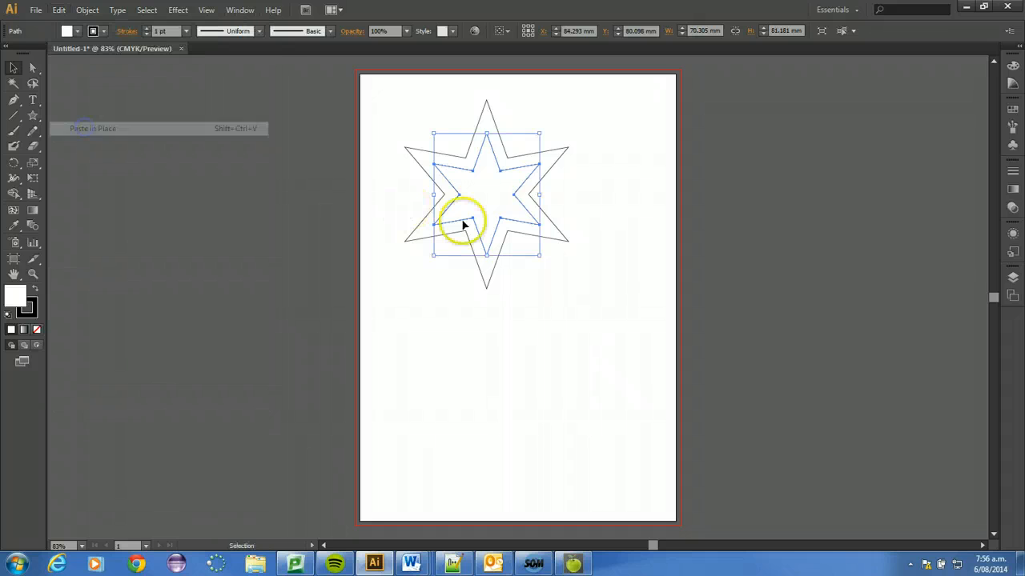
drag(539, 257, 517, 237)
click(533, 347)
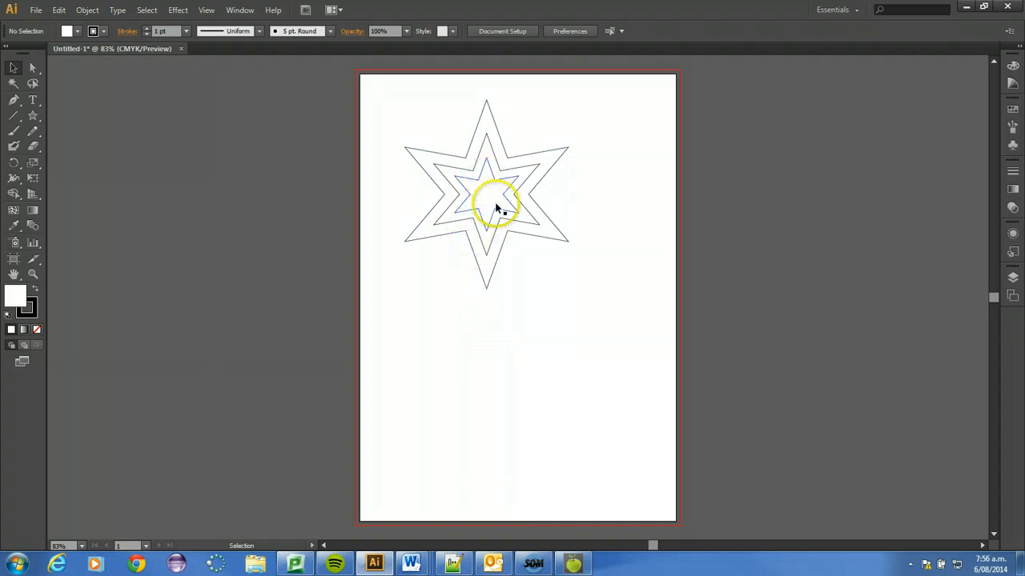
- Scatter copies of the smallest star and one of the outer star over the artboard's lower half, and undo all these duplicates
drag(477, 194, 387, 317)
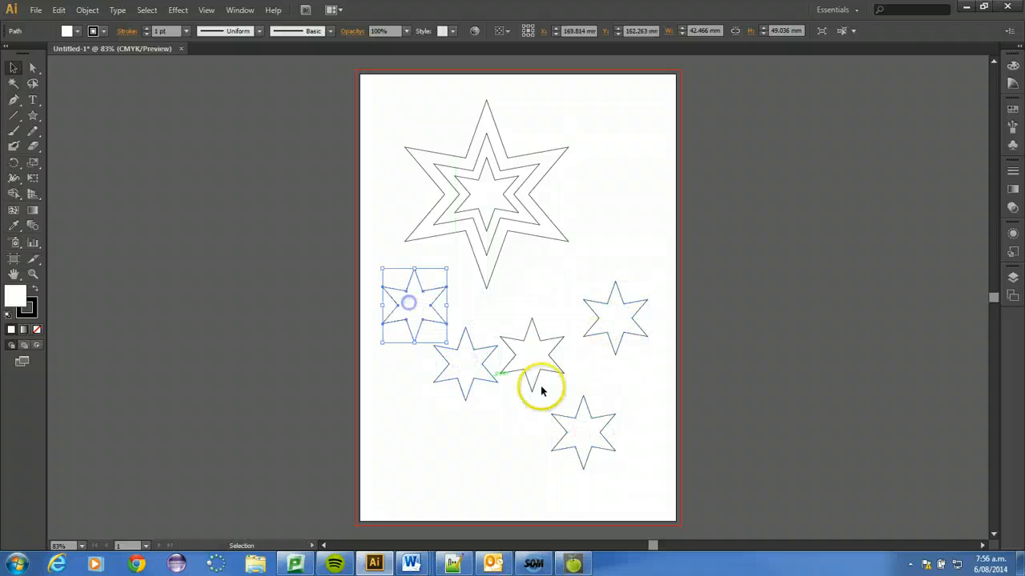
drag(547, 237, 624, 414)
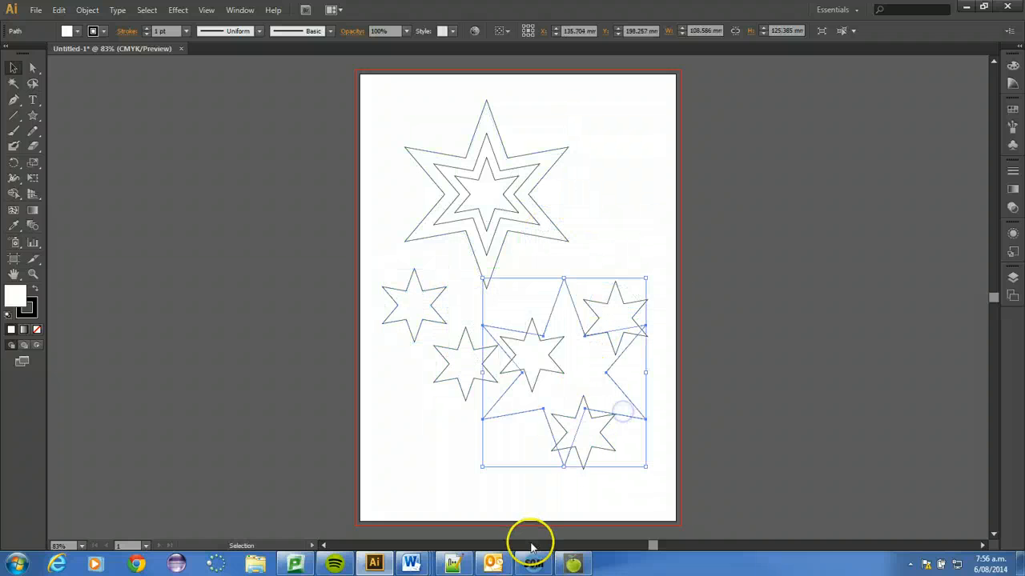
click(418, 483)
key(ctrl+z)
key(ctrl+z)
key(ctrl+z)
key(ctrl+z)
key(ctrl+z)
key(ctrl+z)
key(ctrl+z)
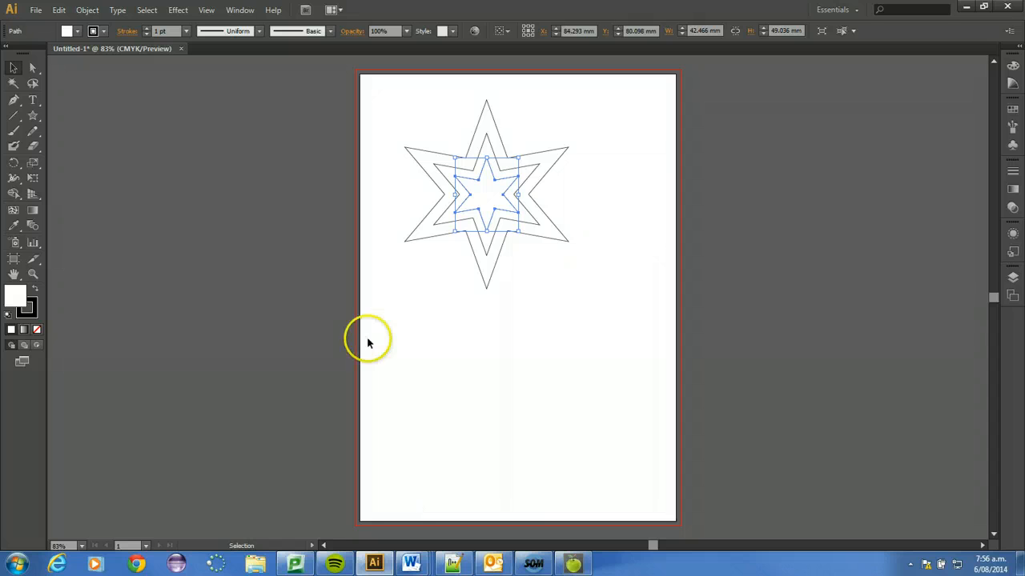
click(512, 314)
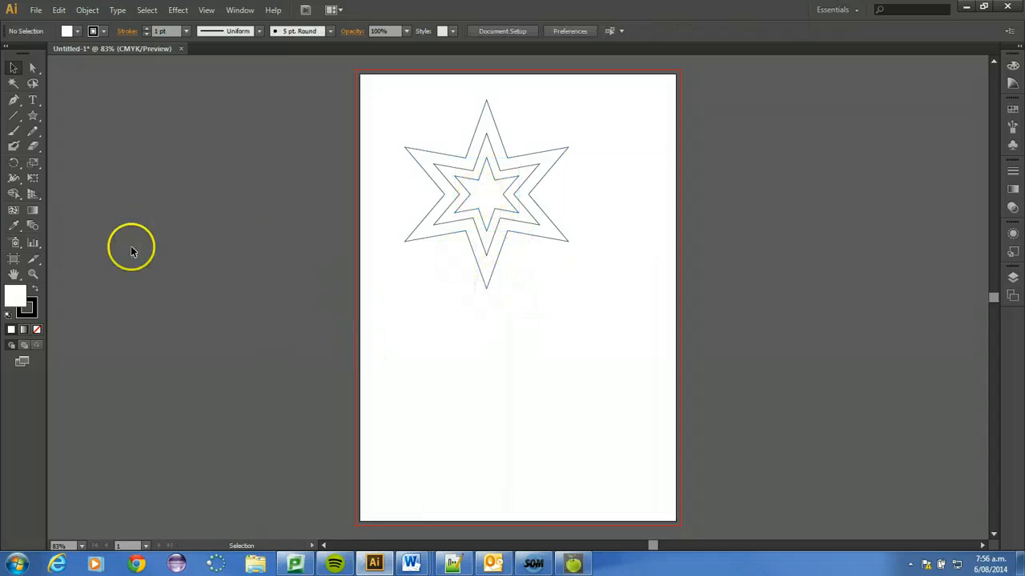
- Fill the innermost star with light green
click(468, 192)
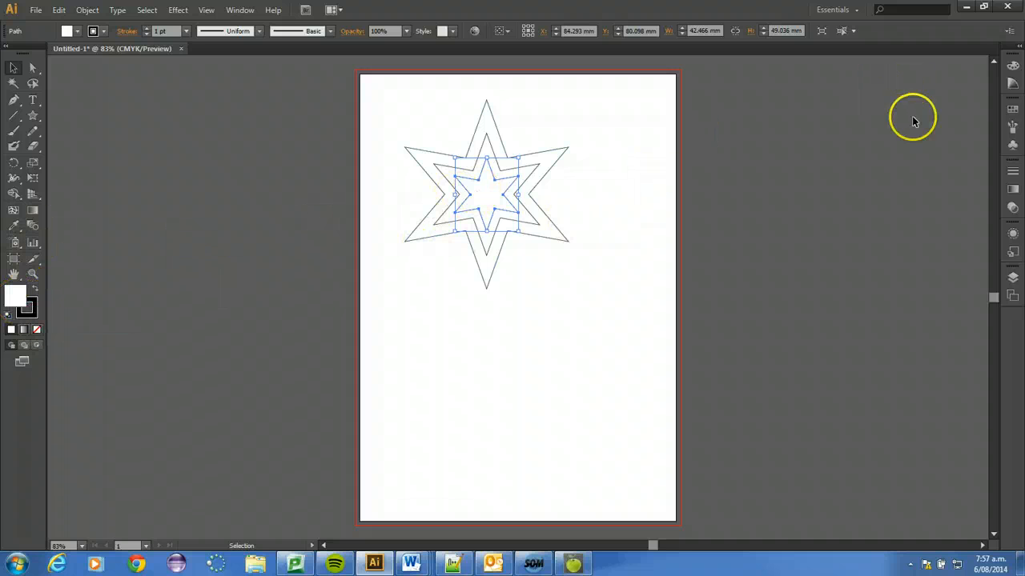
click(1013, 110)
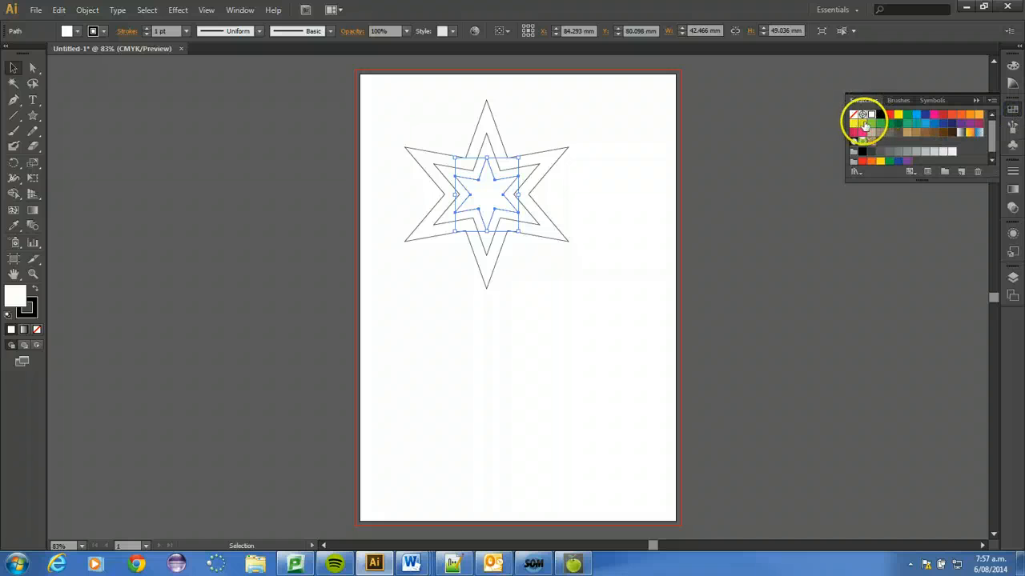
click(872, 124)
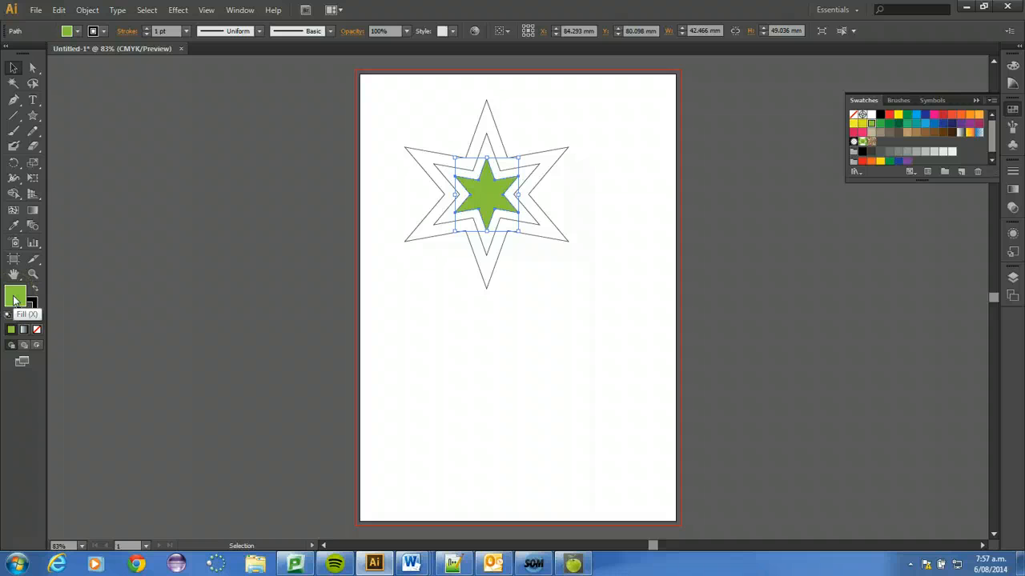
click(1013, 109)
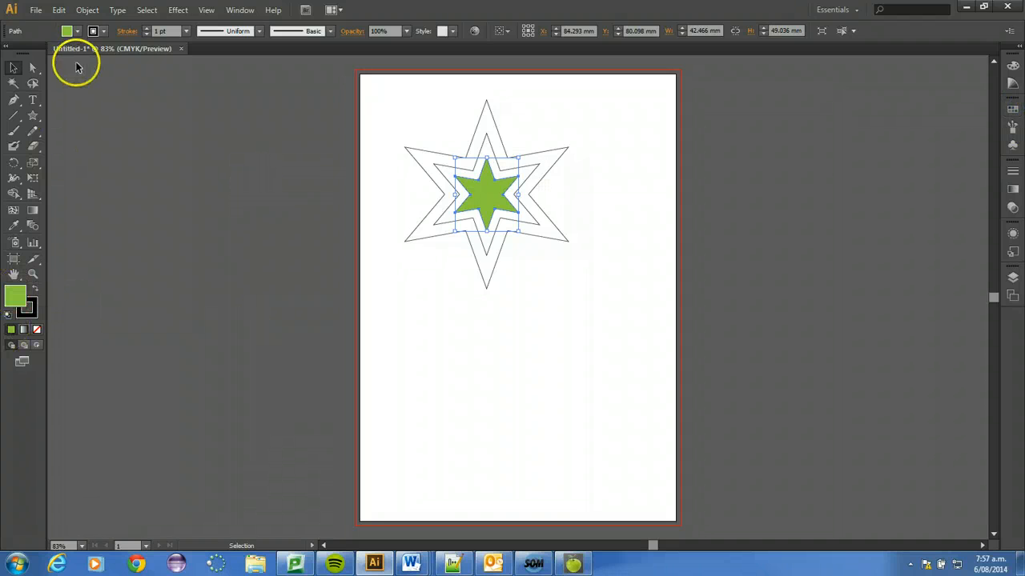
- Fill the innermost star with brownish grey and set its stroke to None
click(78, 31)
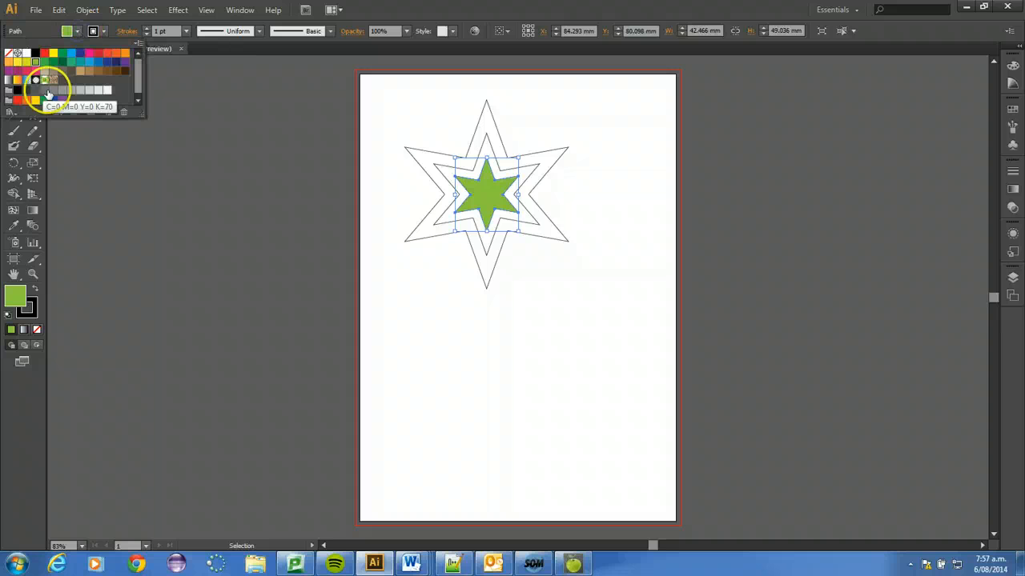
click(62, 71)
click(104, 31)
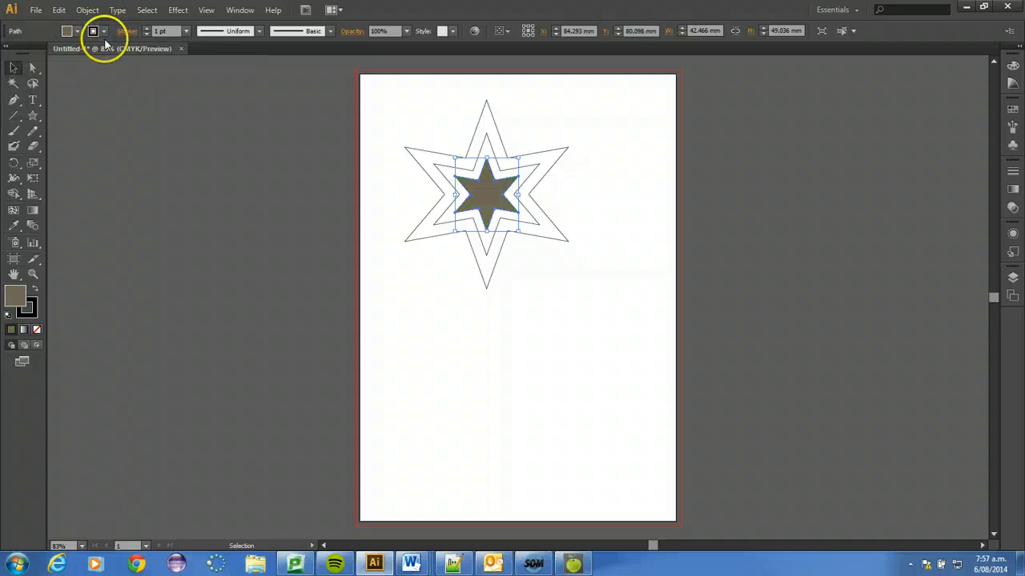
click(104, 32)
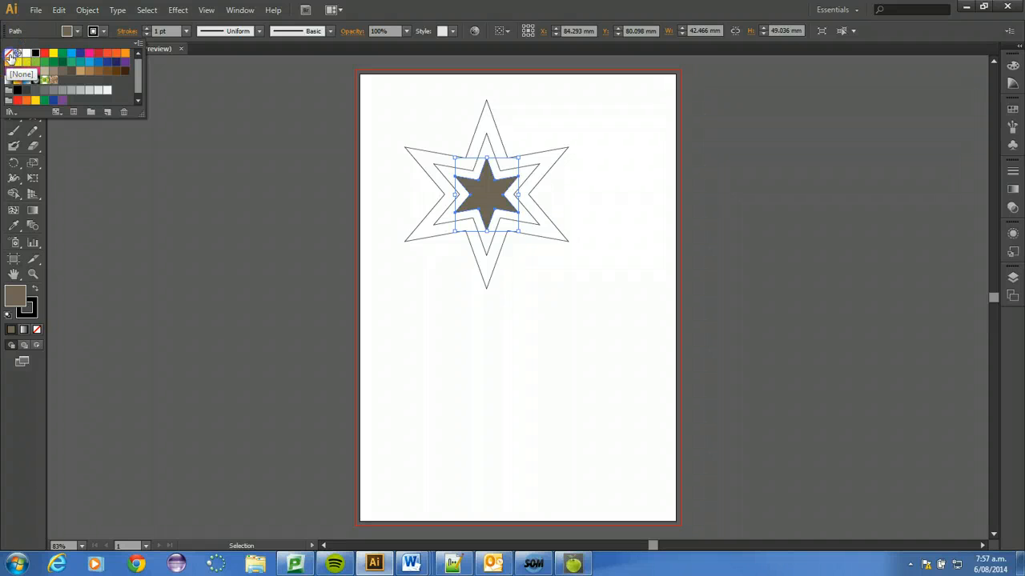
click(12, 54)
- Set the middle star's stroke to None and fill it with teal
click(439, 170)
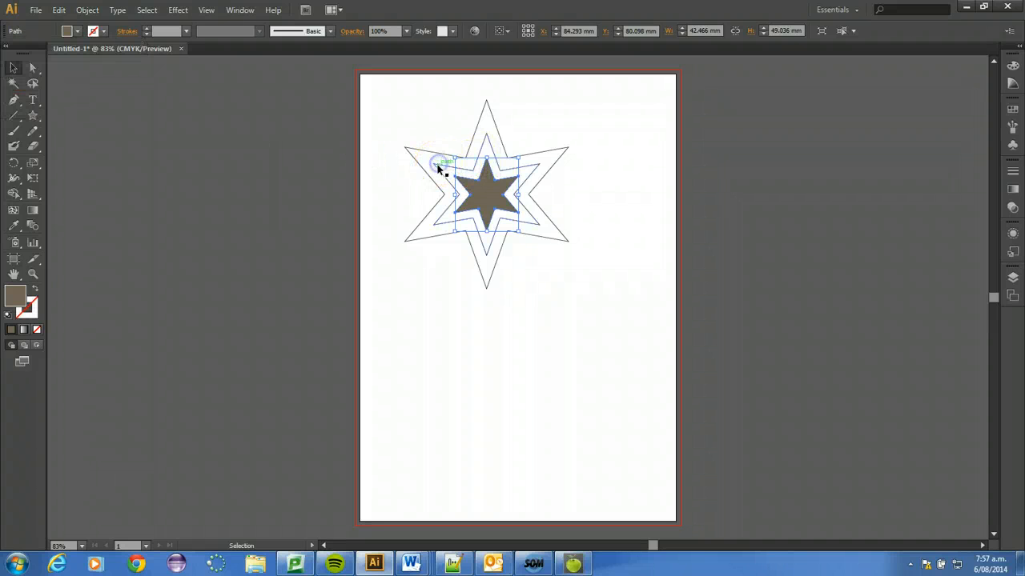
click(439, 170)
click(103, 32)
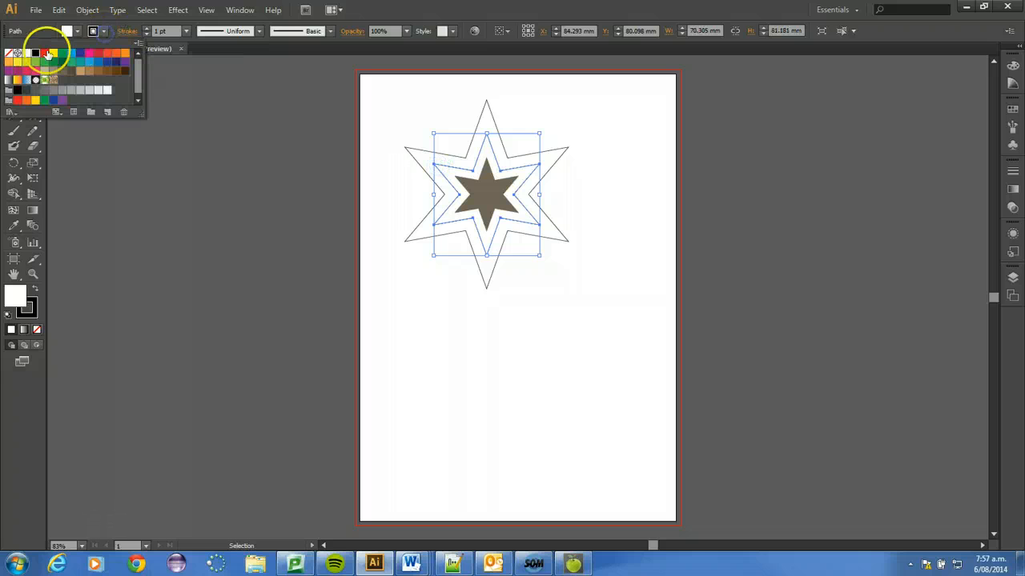
click(9, 53)
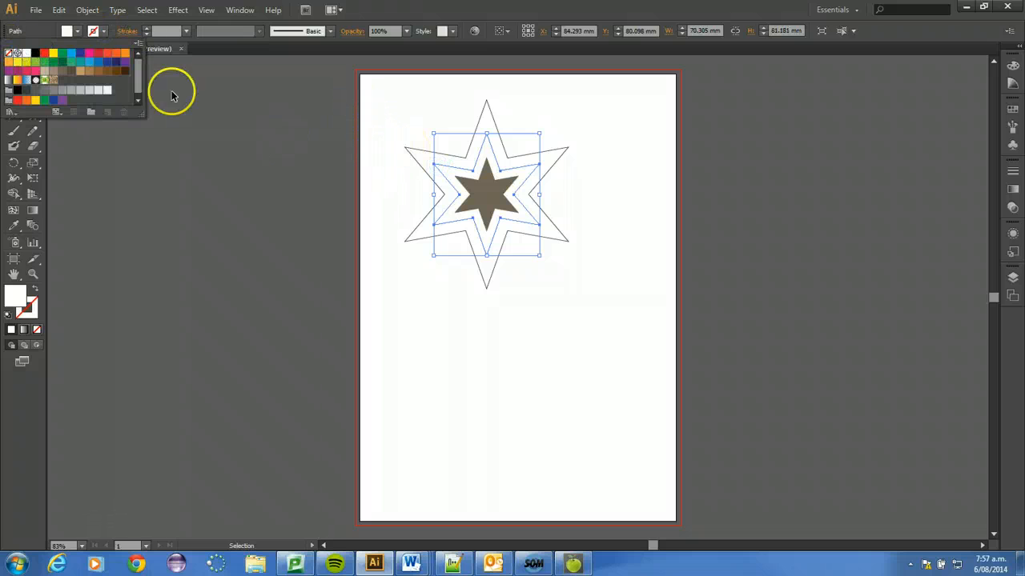
click(68, 31)
click(69, 31)
click(82, 62)
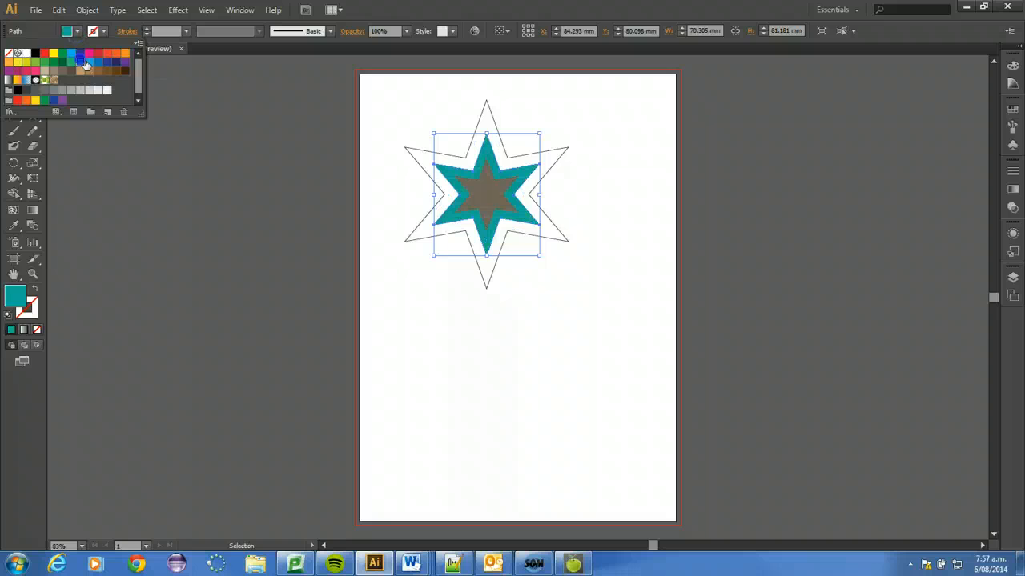
- Set the outer star's stroke to None, fill it with light green and deselect it
click(417, 155)
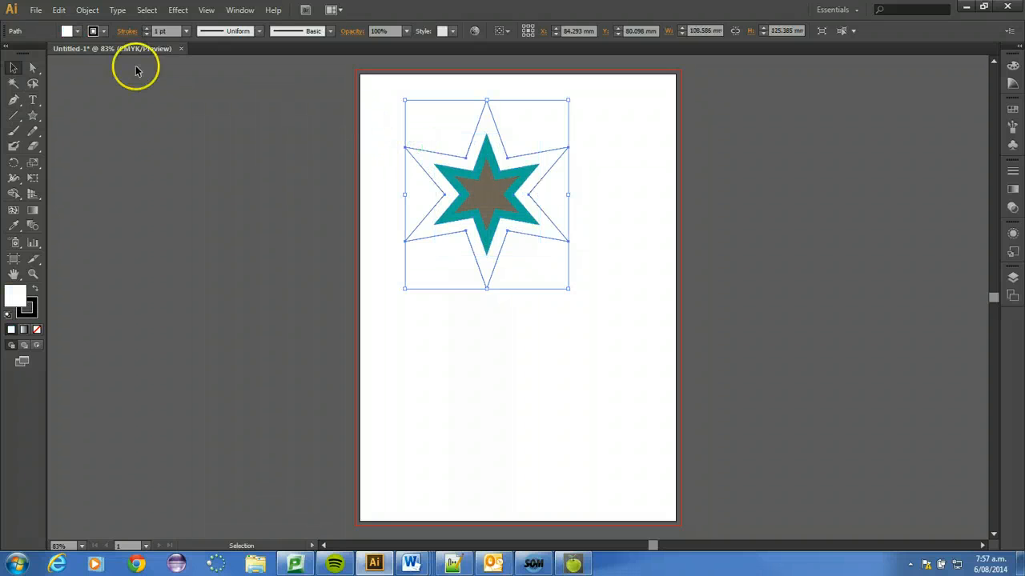
click(96, 30)
click(6, 52)
click(68, 30)
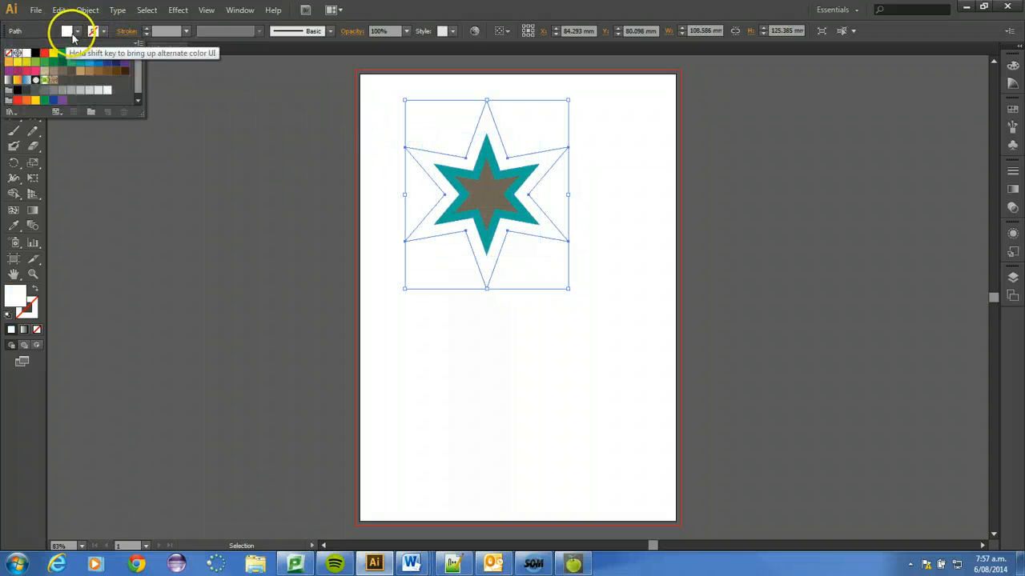
click(68, 30)
click(32, 64)
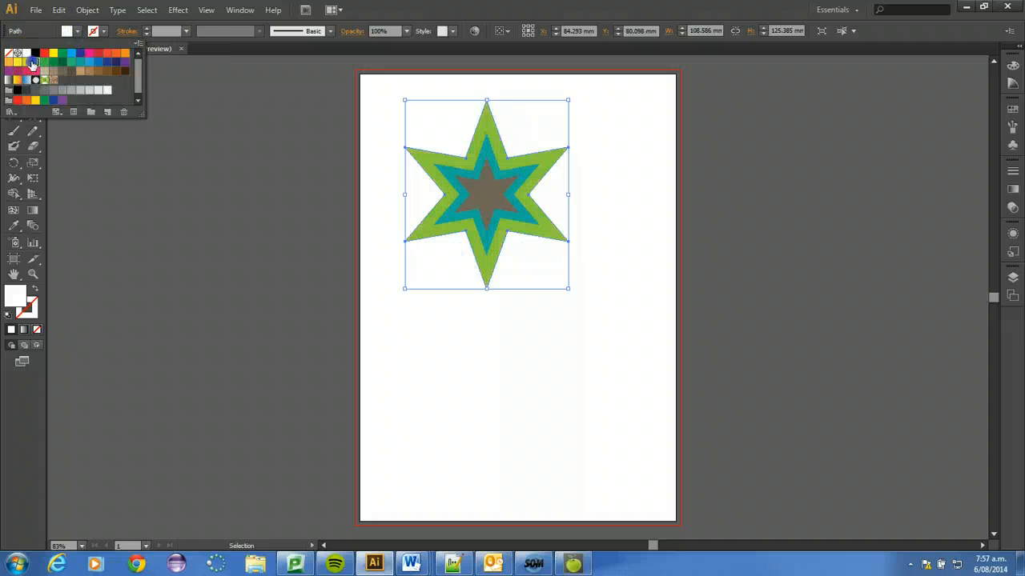
click(563, 403)
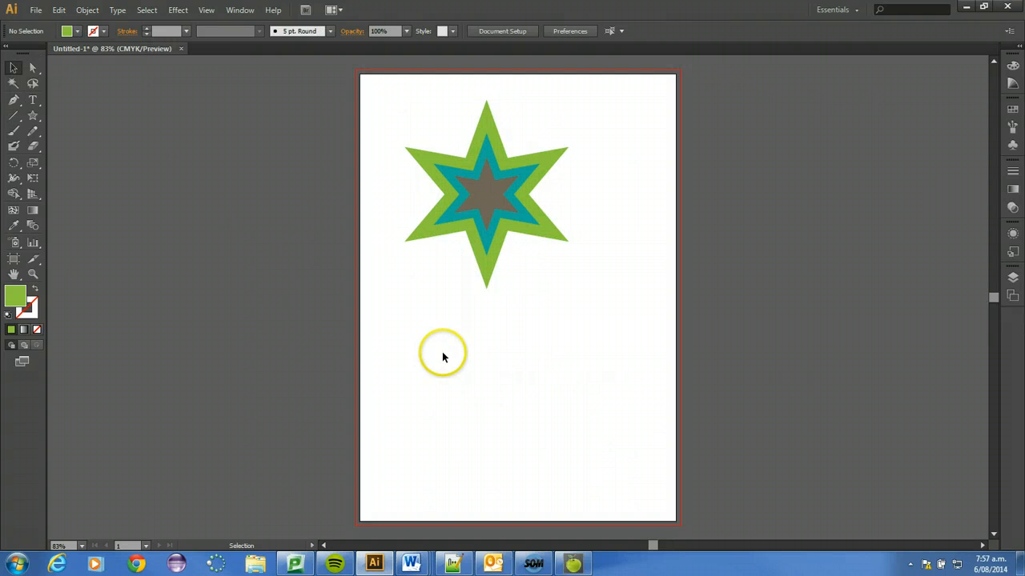
- Duplicate the brownish-grey star onto the outer star's lower-right point and send the copy to the back
click(486, 204)
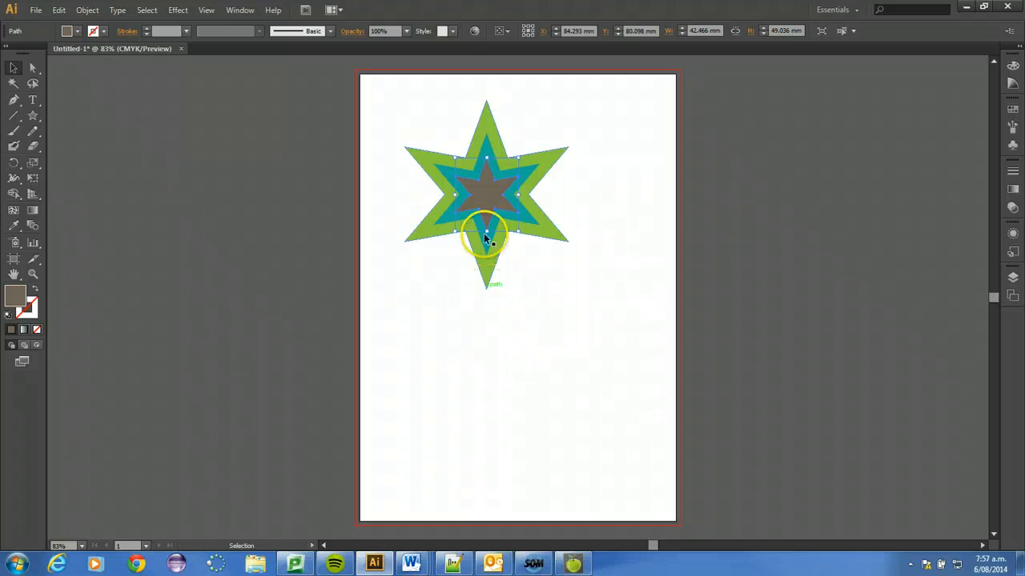
drag(485, 190, 568, 262)
key(ctrl+z)
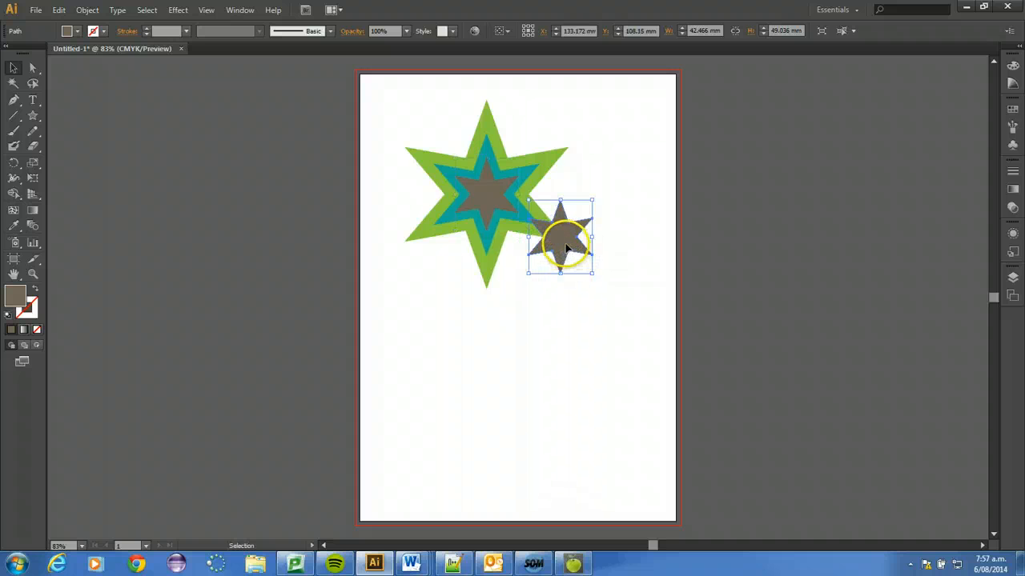
right_click(566, 248)
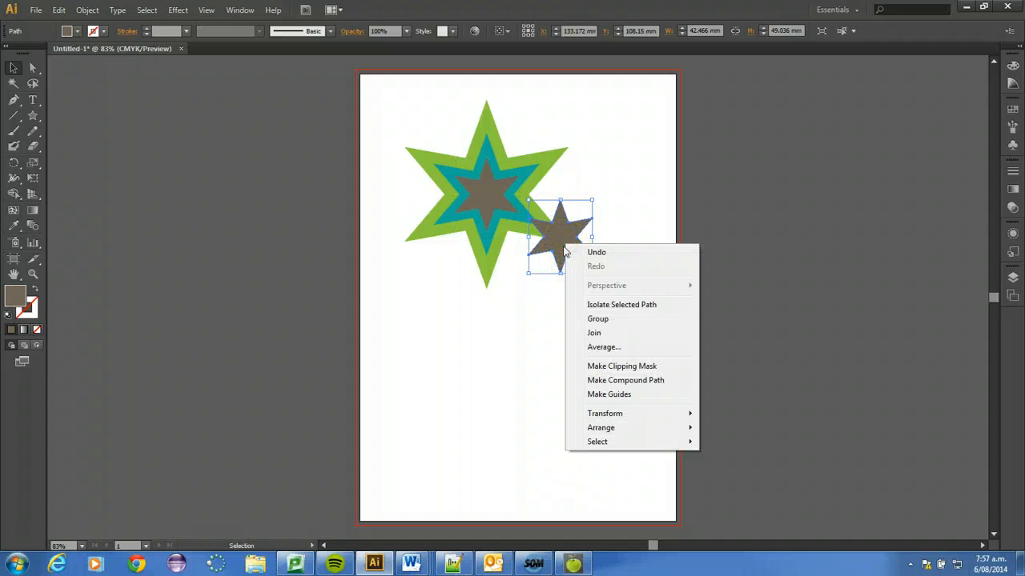
mouse_move(616, 427)
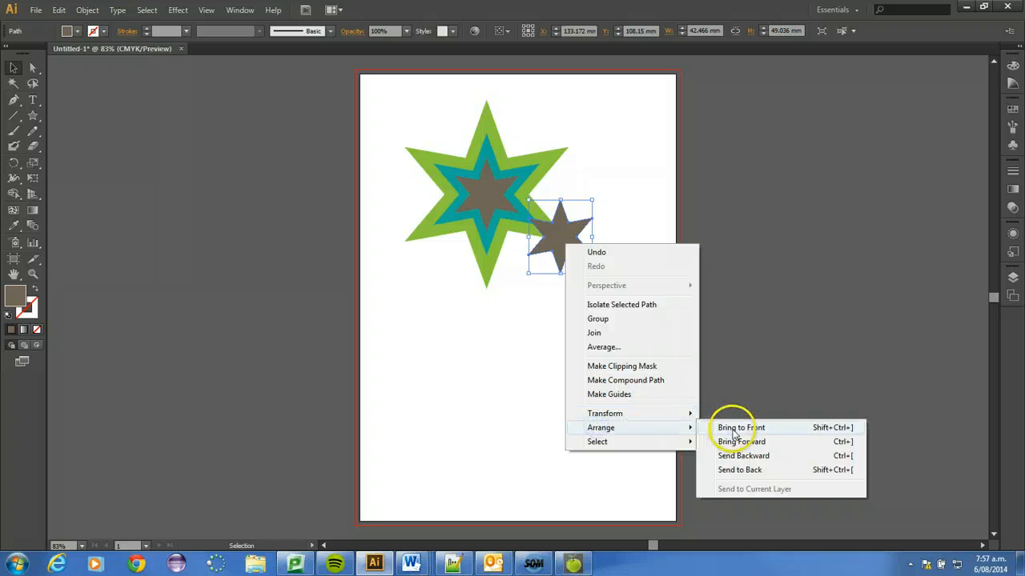
click(748, 472)
click(618, 377)
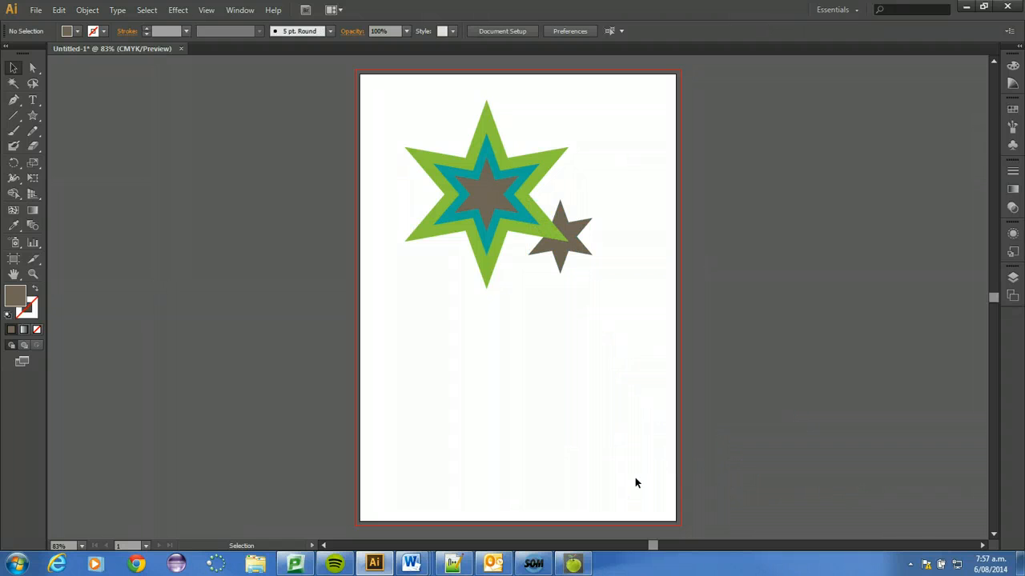
- Move the star copy to about X 119 mm, Y 98 mm, overlapping the nested stars, and send it backward two levels
drag(554, 242, 519, 230)
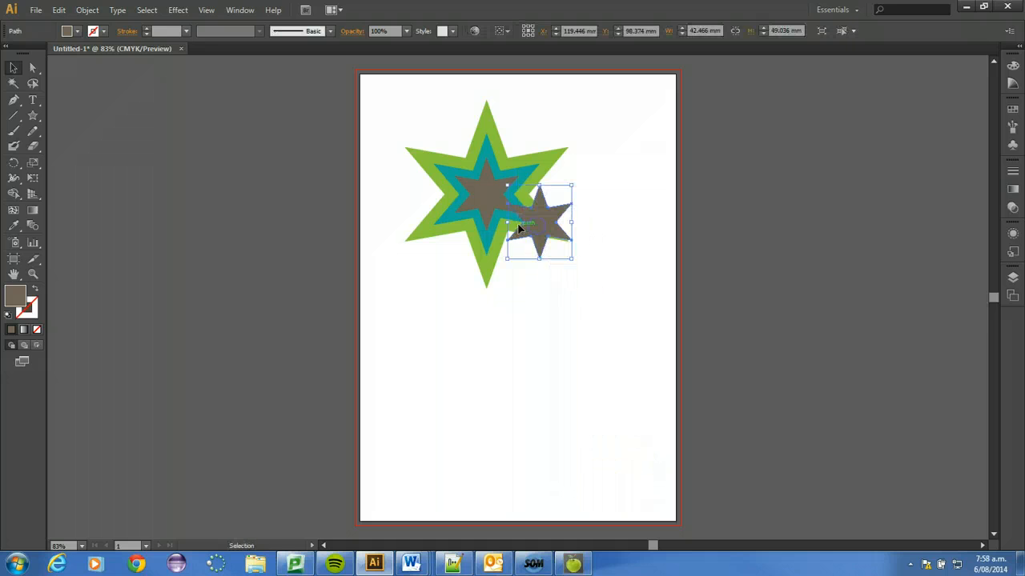
right_click(547, 225)
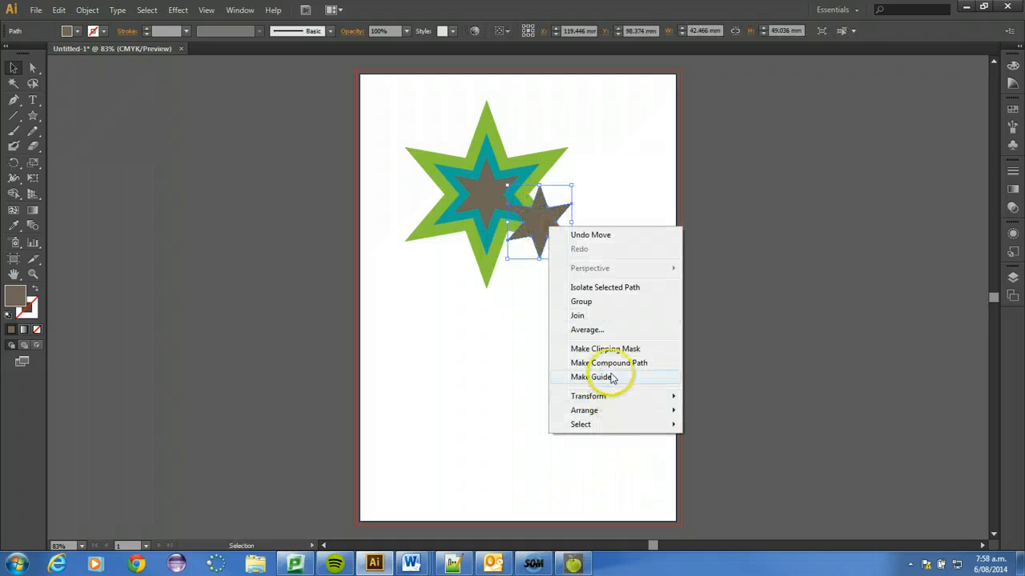
mouse_move(604, 410)
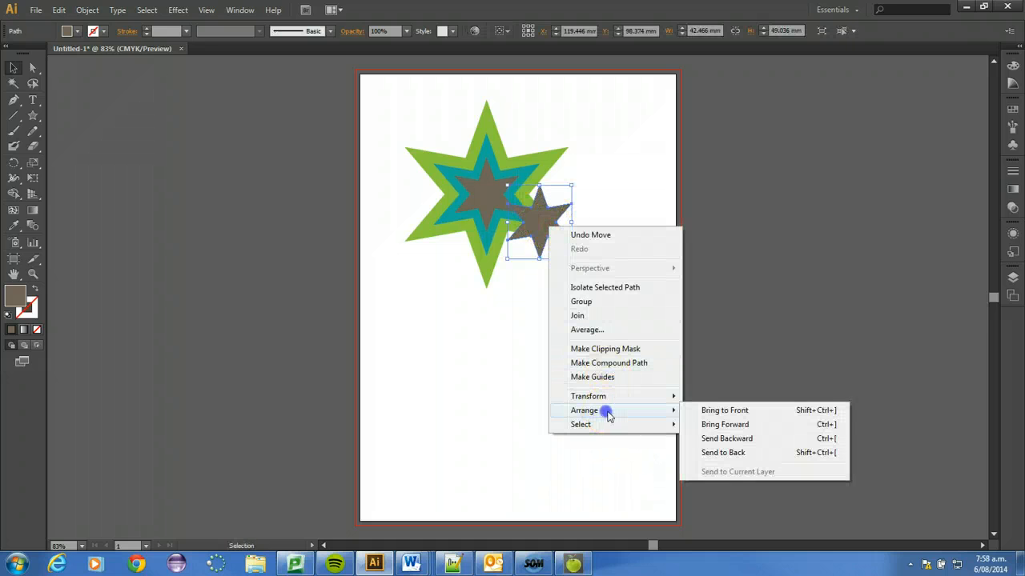
click(714, 438)
right_click(535, 221)
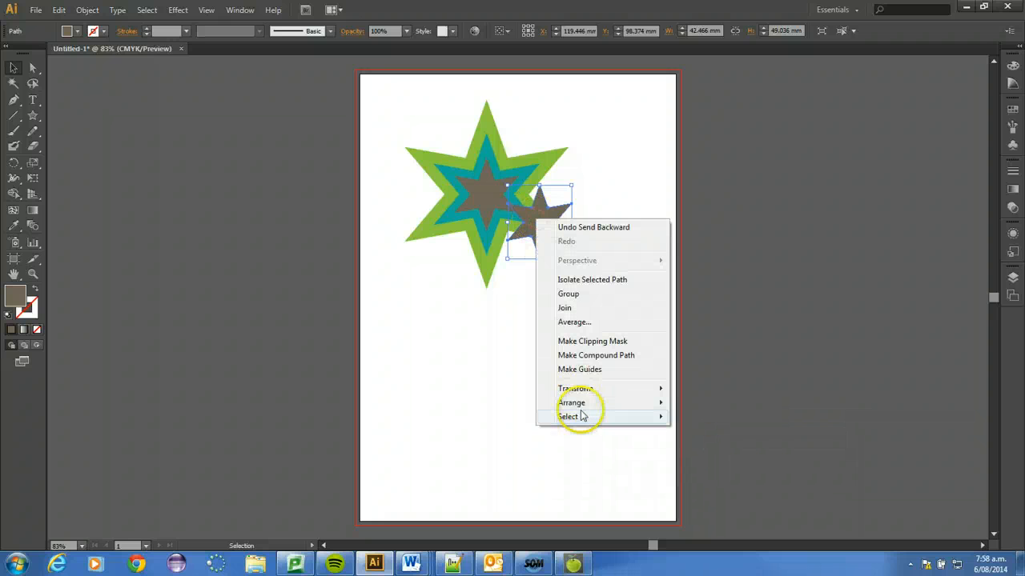
mouse_move(582, 405)
click(701, 432)
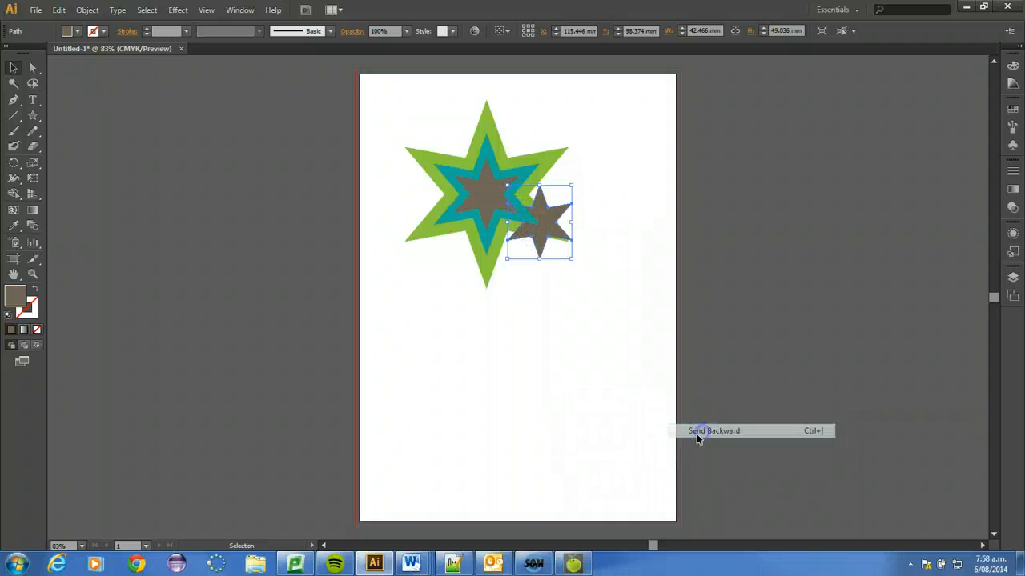
click(555, 308)
- Move the star copy over the outer star's bottom point, to about X 84 mm, Y 129 mm
drag(537, 239, 538, 243)
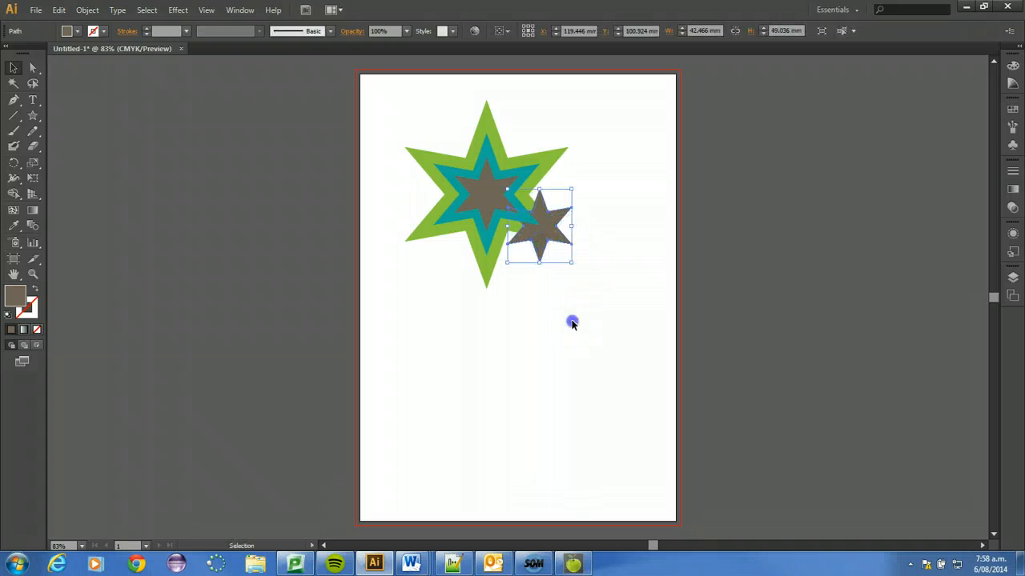
click(571, 323)
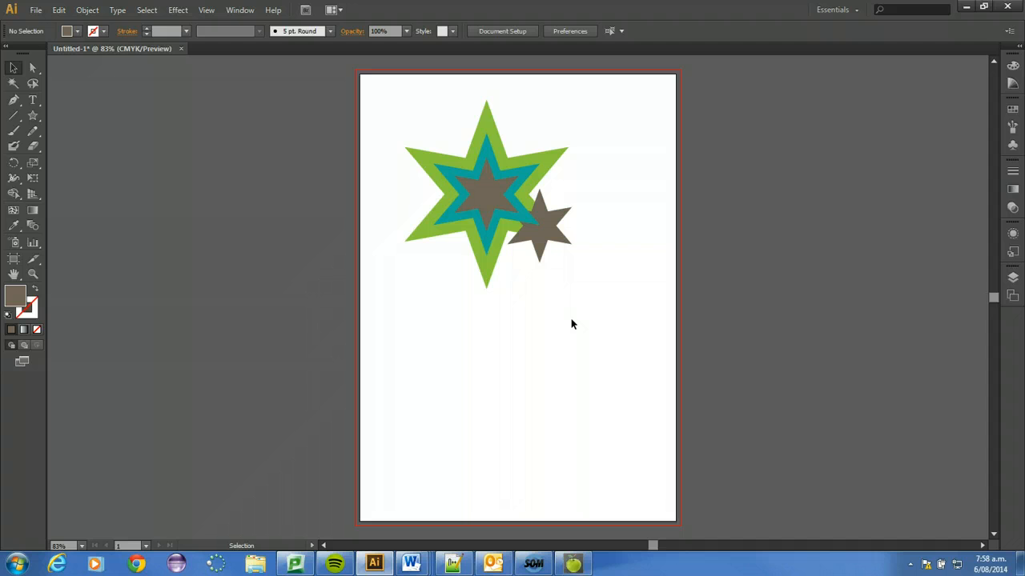
click(563, 304)
drag(536, 245, 483, 292)
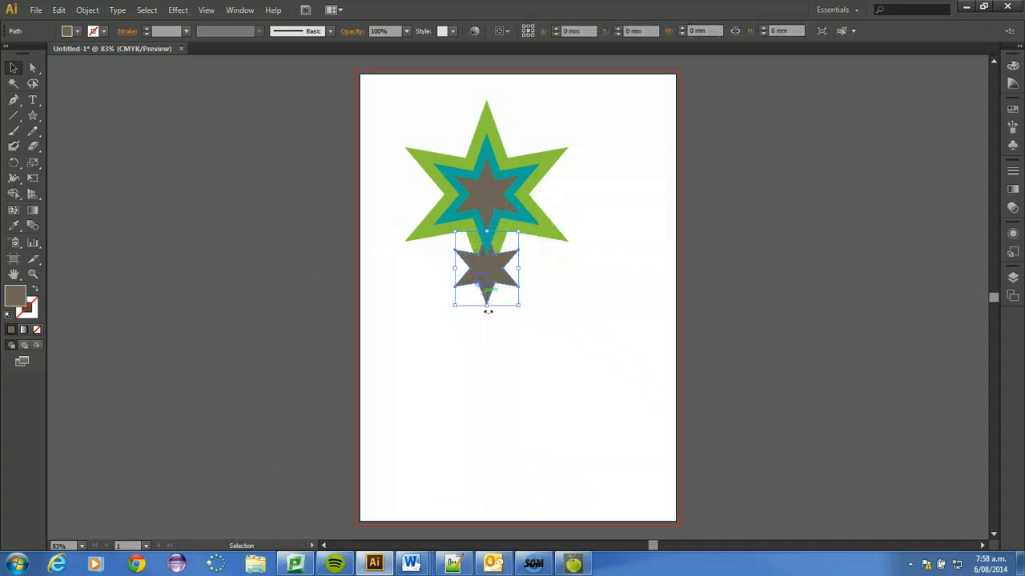
- Check the arranging commands available for the star copy and send it to the back of the stack
right_click(487, 270)
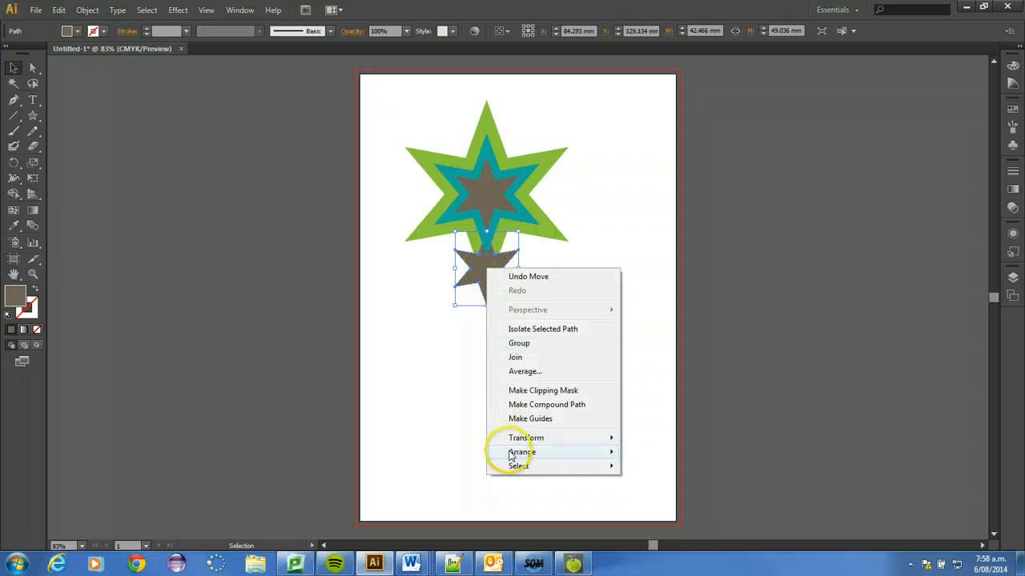
click(510, 455)
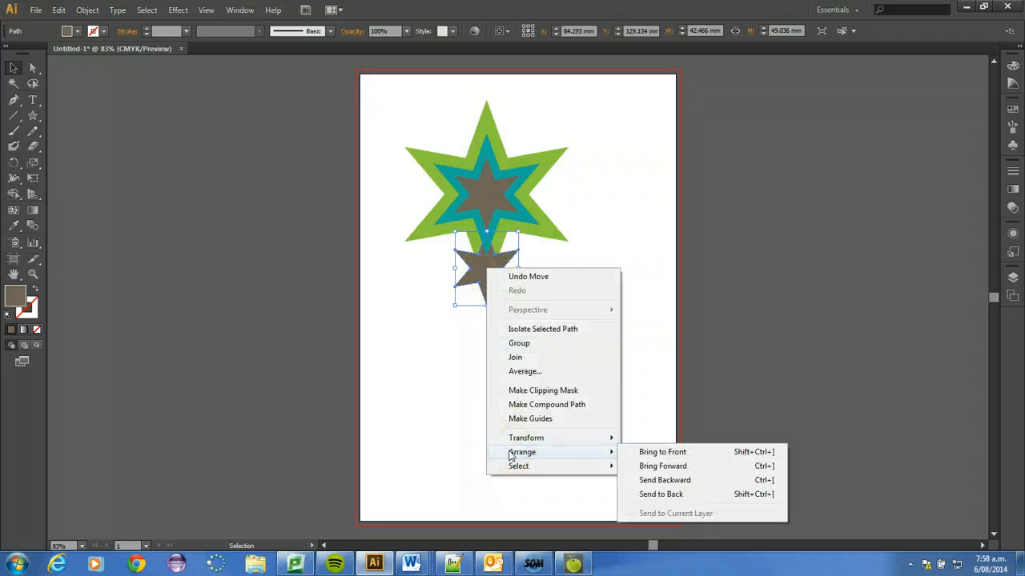
click(514, 457)
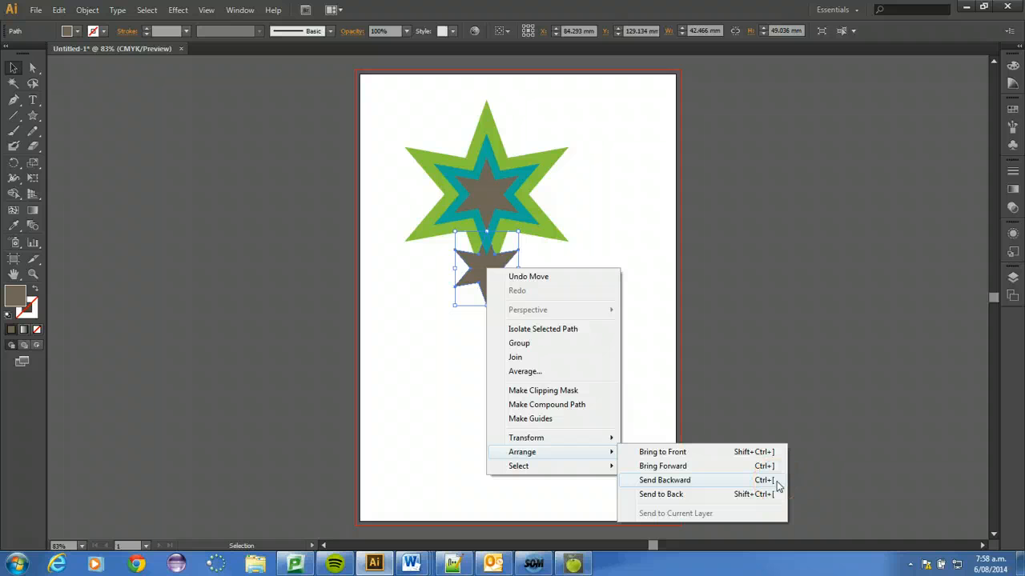
click(656, 290)
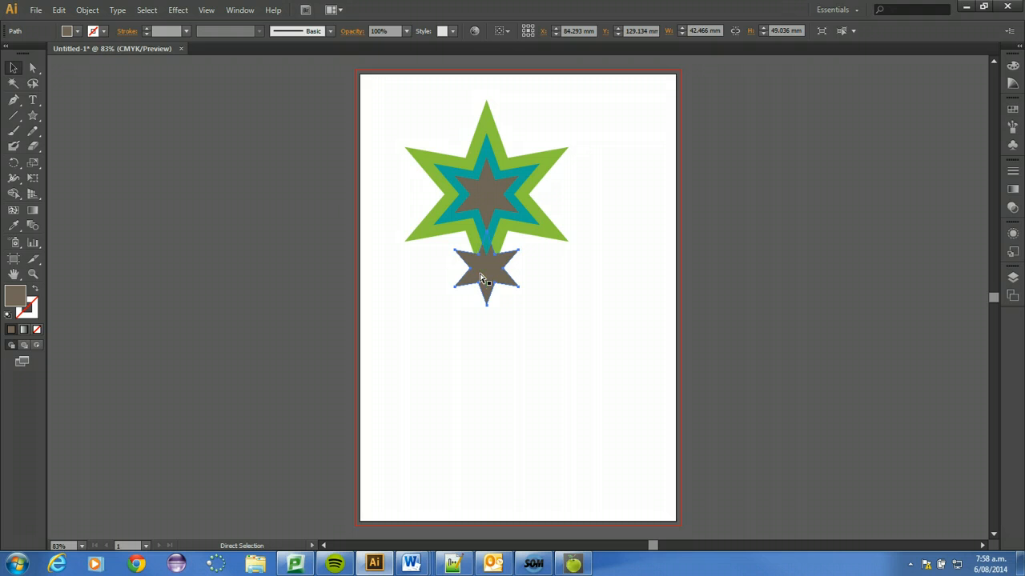
key(v)
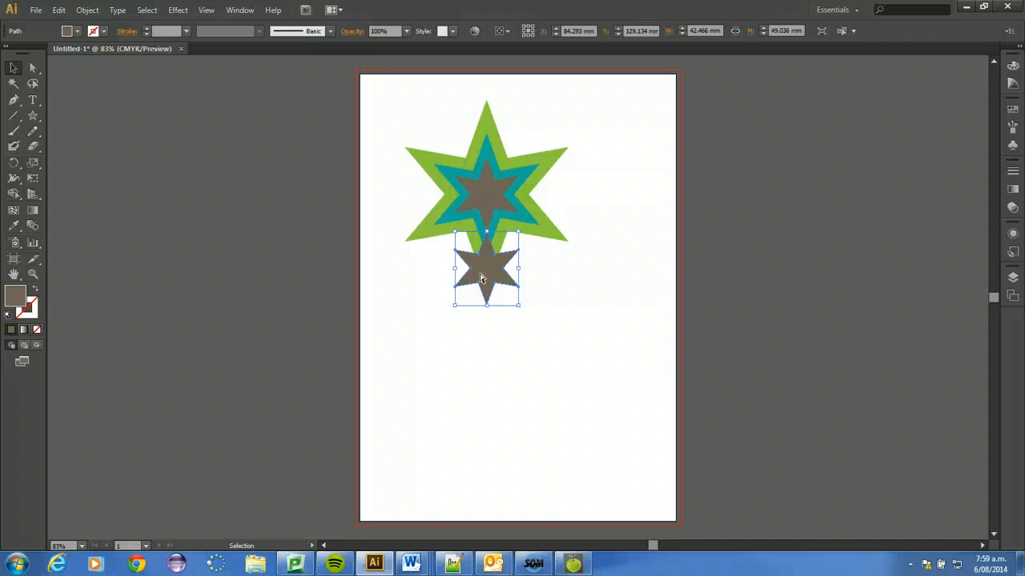
key(a)
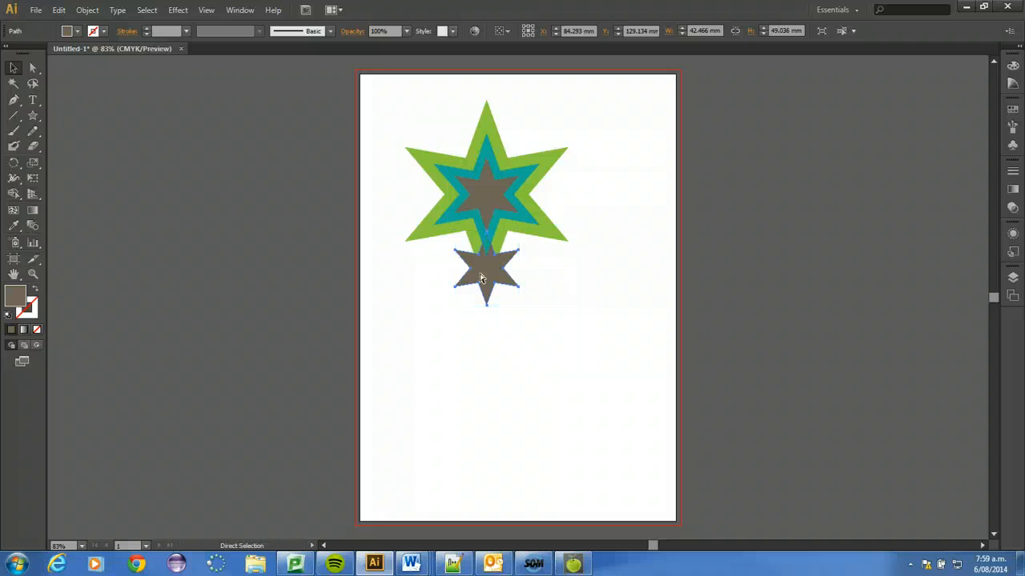
key(v)
key(ctrl+shift+bracketleft)
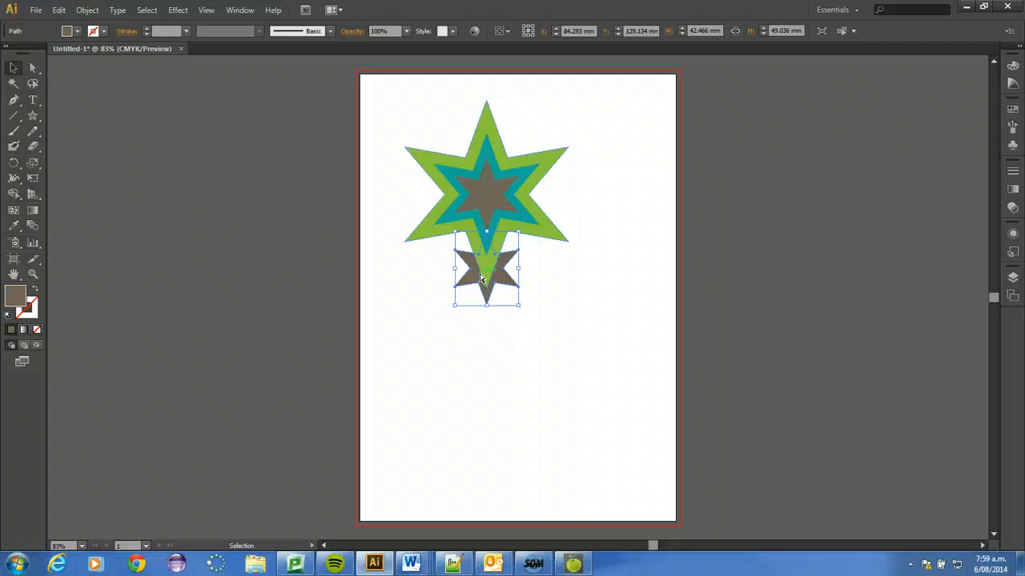
- Group the three nested stars and the small star copy behind them into one object
click(432, 384)
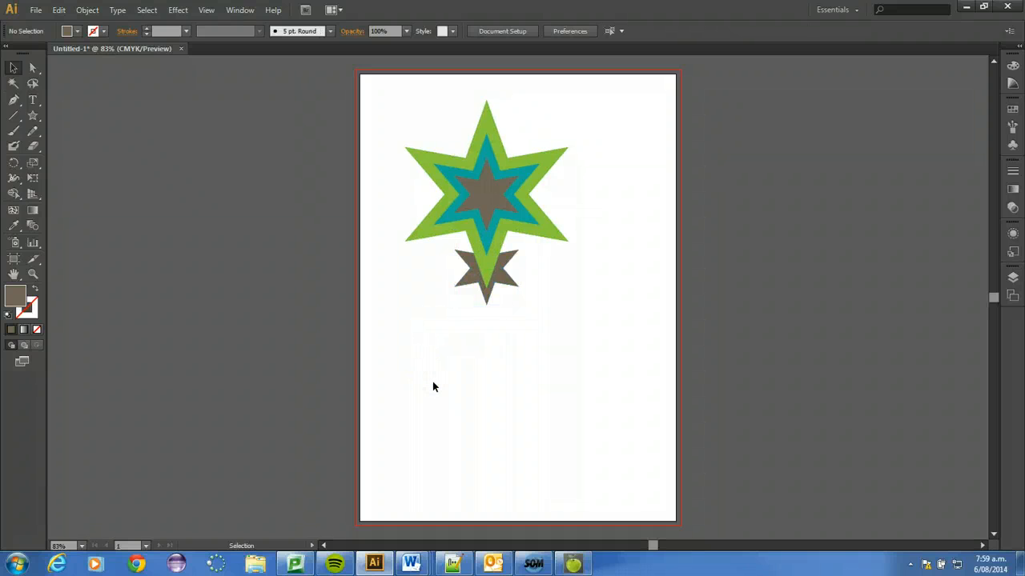
click(433, 381)
drag(378, 86, 598, 350)
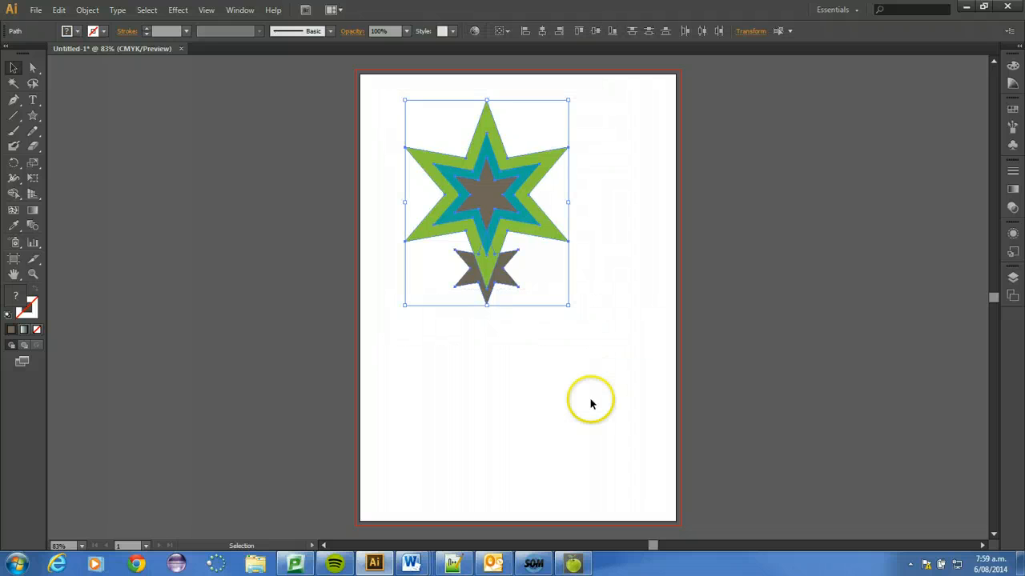
right_click(524, 223)
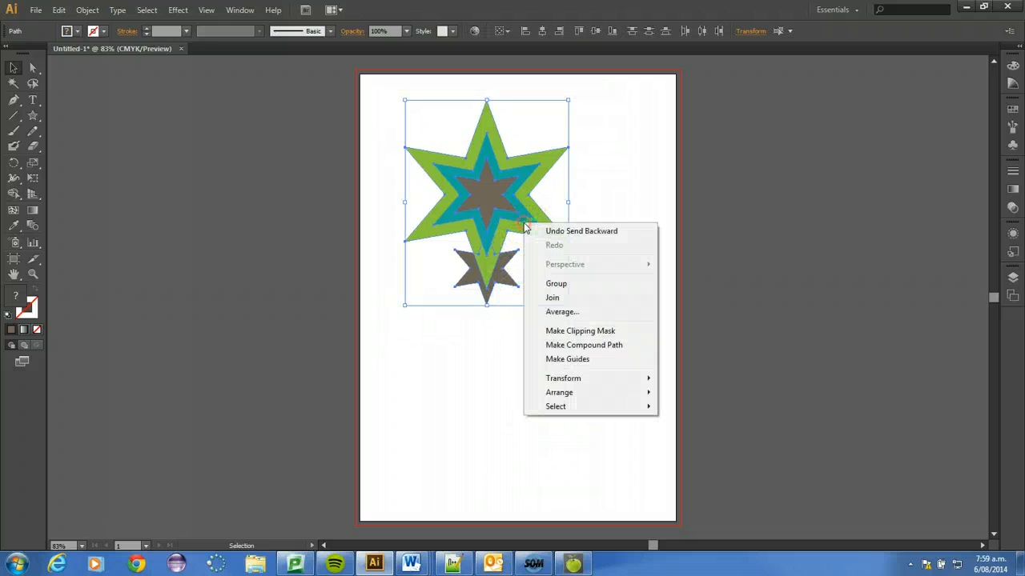
click(568, 283)
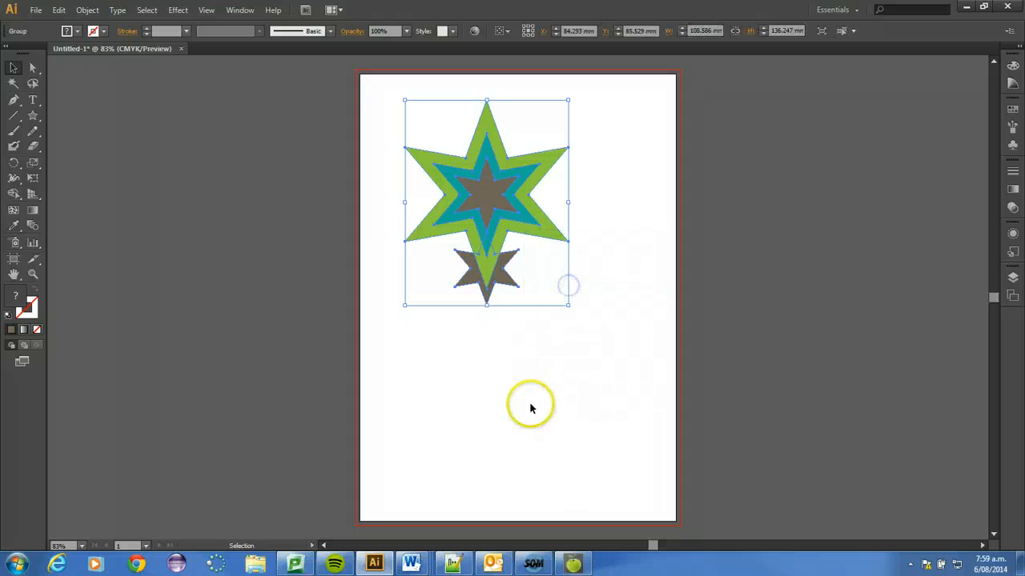
click(531, 407)
click(492, 251)
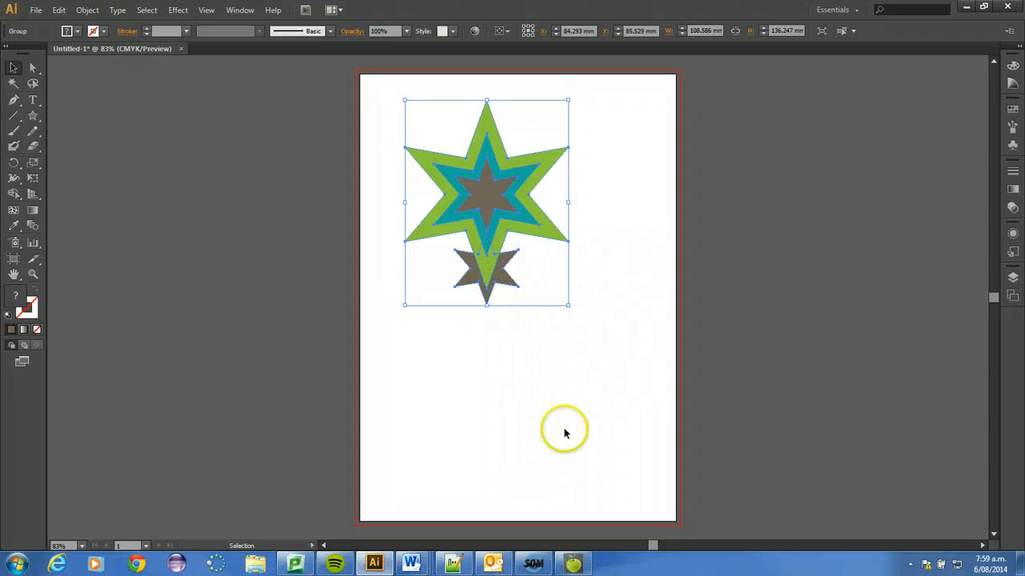
click(573, 432)
- Move the star group around the page as one object, to about X 102 mm, Y 146 mm
click(483, 261)
drag(486, 209, 504, 256)
drag(545, 293, 510, 314)
click(549, 475)
drag(531, 281, 501, 223)
click(499, 396)
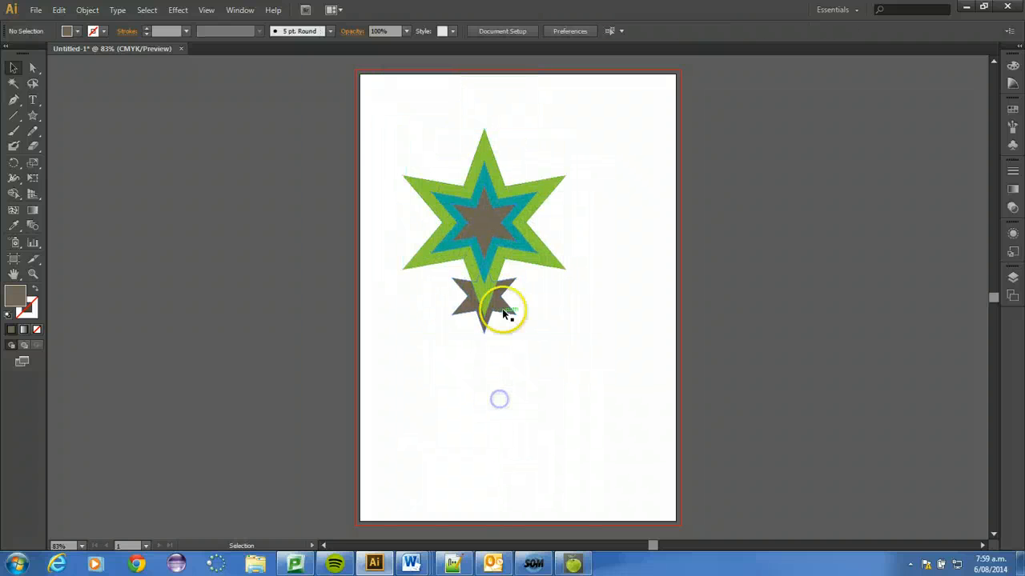
drag(505, 309, 531, 373)
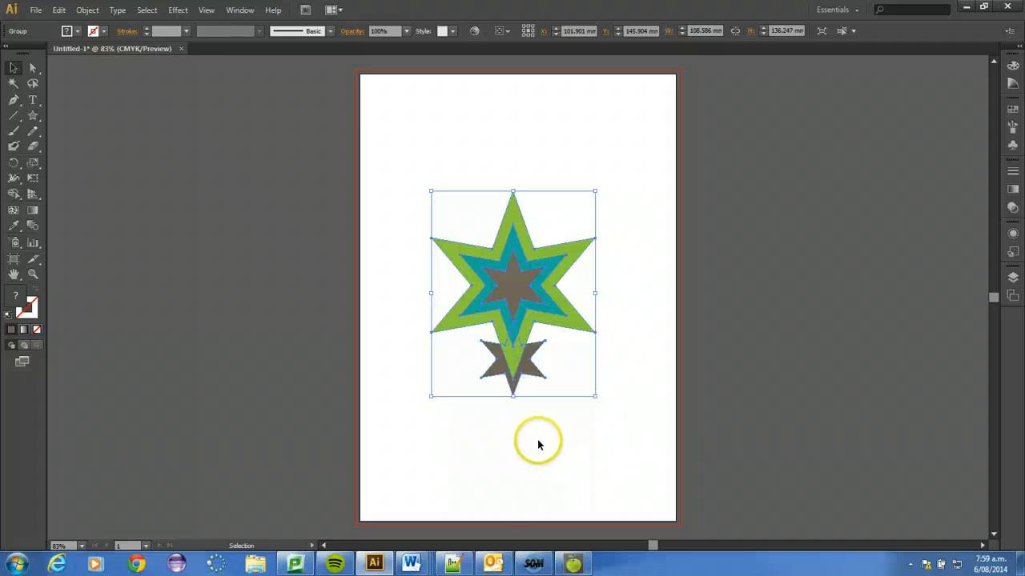
- Undo a trial duplicate of the star group and move the original to about X 62 mm, Y 78 mm
drag(517, 312, 437, 168)
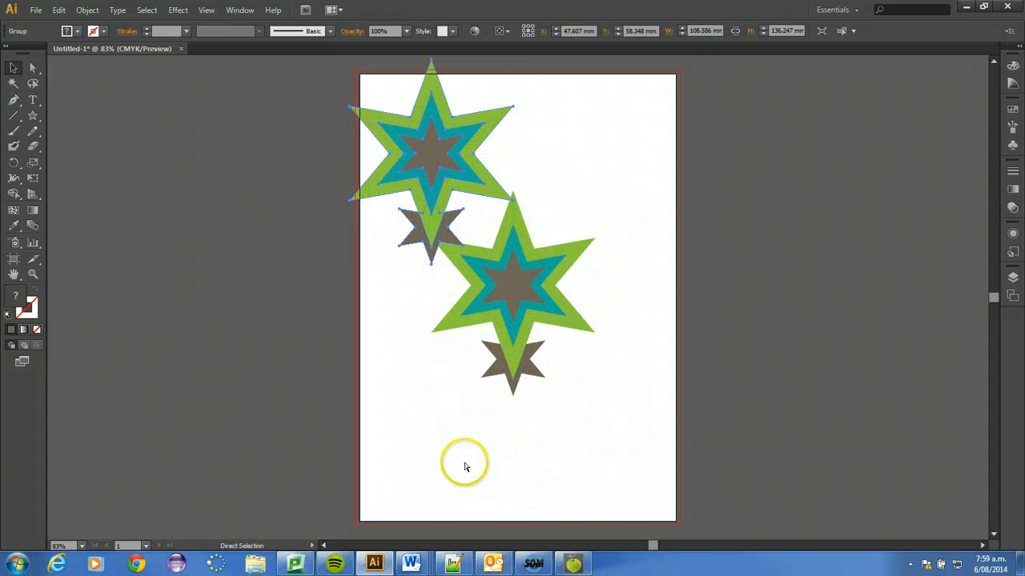
key(ctrl+z)
drag(485, 343, 436, 241)
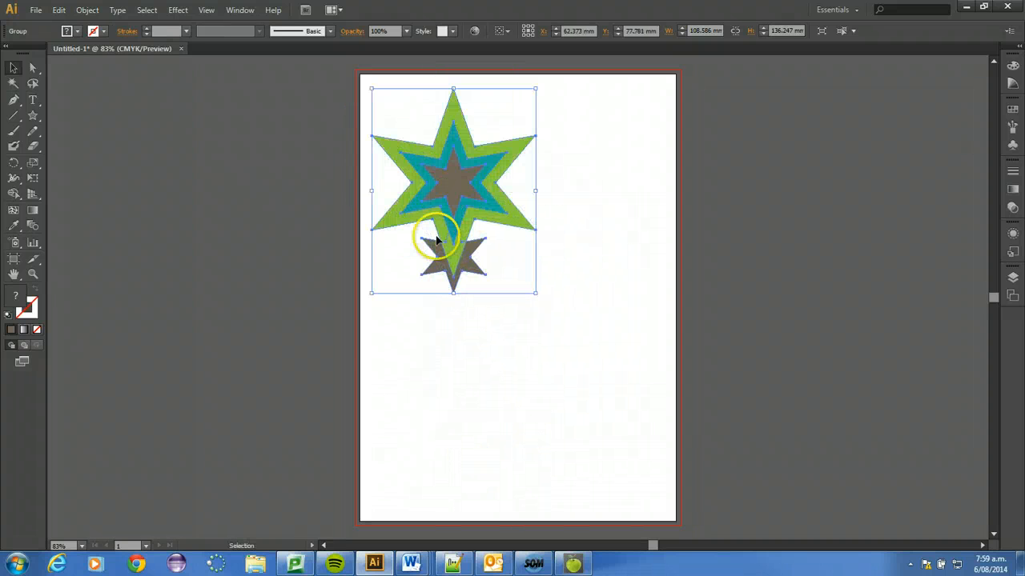
- Enter isolation mode on the star group to reach its individual stars
double_click(452, 185)
click(451, 344)
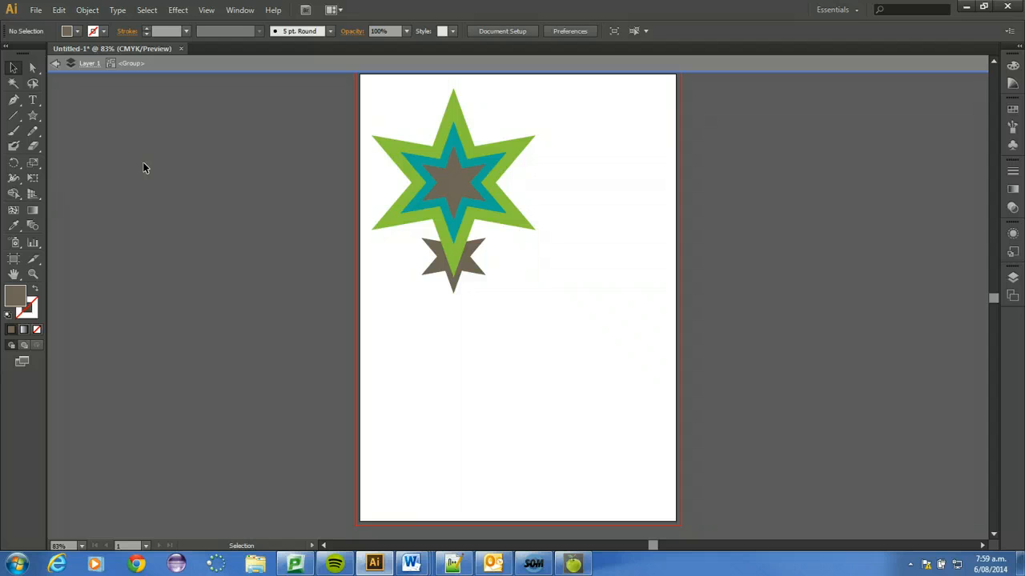
click(97, 68)
click(93, 68)
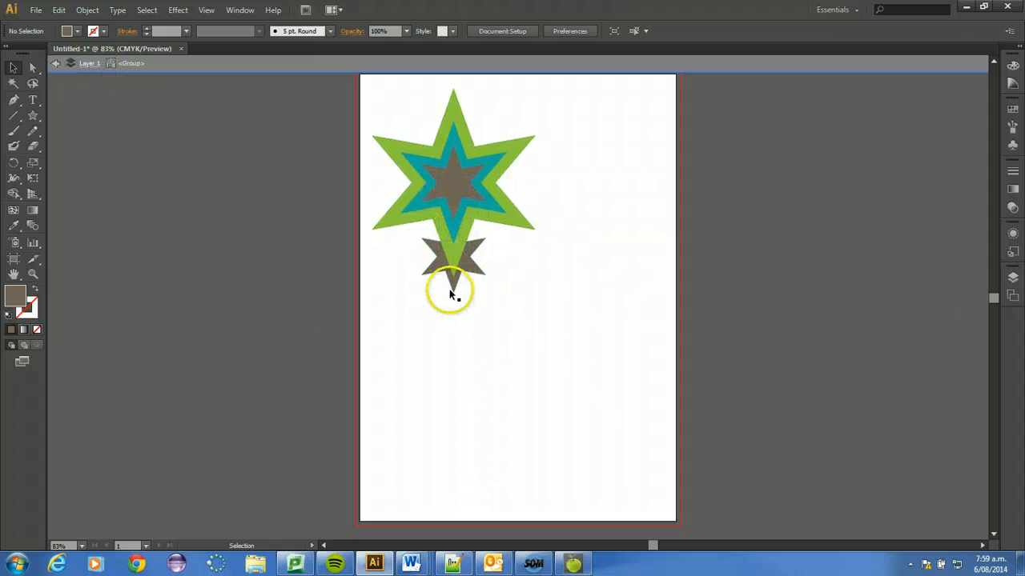
mouse_move(449, 285)
mouse_down()
mouse_move(512, 235)
mouse_move(453, 292)
mouse_up()
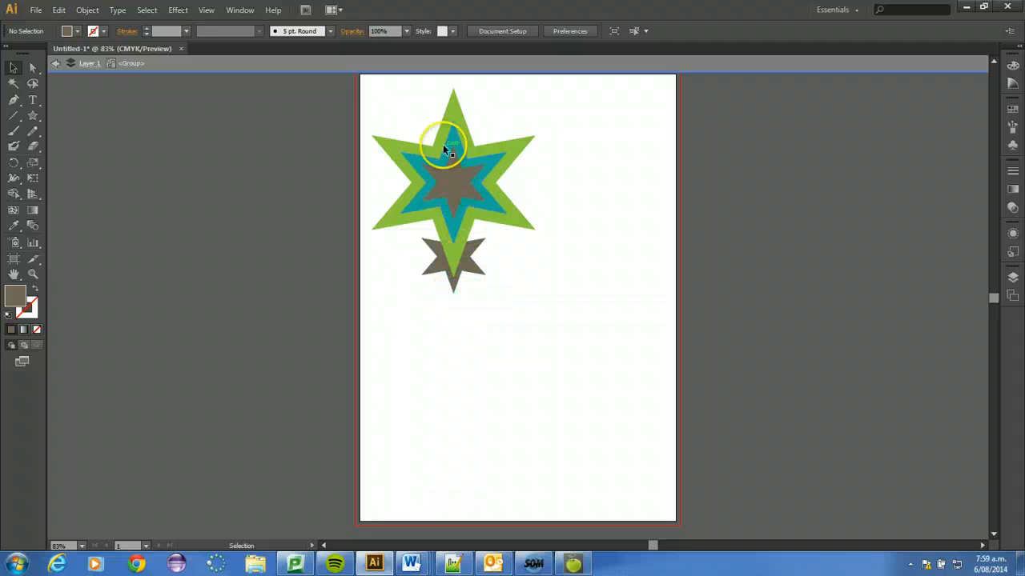
mouse_move(445, 148)
mouse_down()
mouse_move(433, 151)
mouse_move(444, 161)
mouse_up()
drag(443, 158, 440, 178)
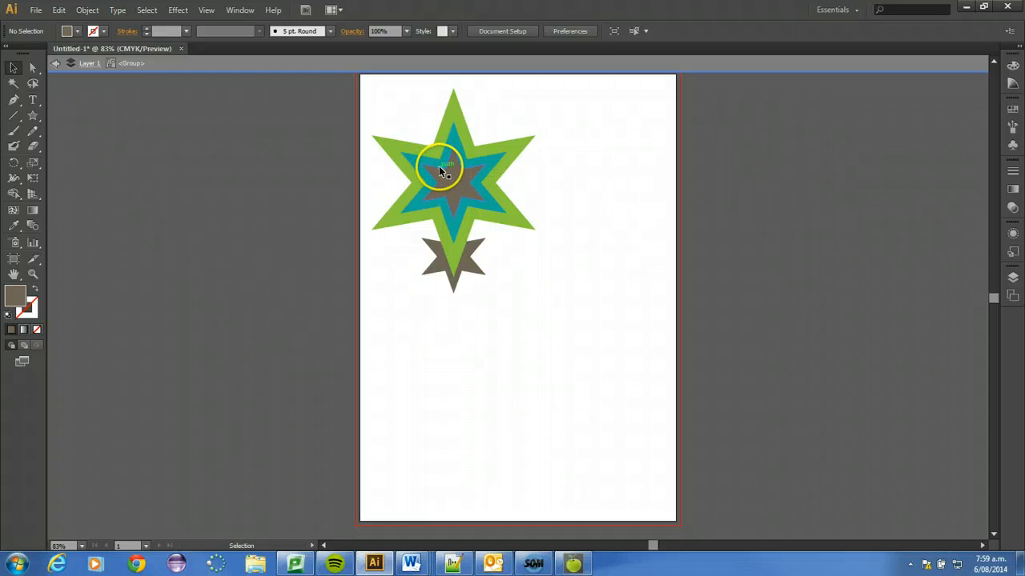
- Select the individual stars inside the isolated group one after another and leave isolation mode
click(464, 182)
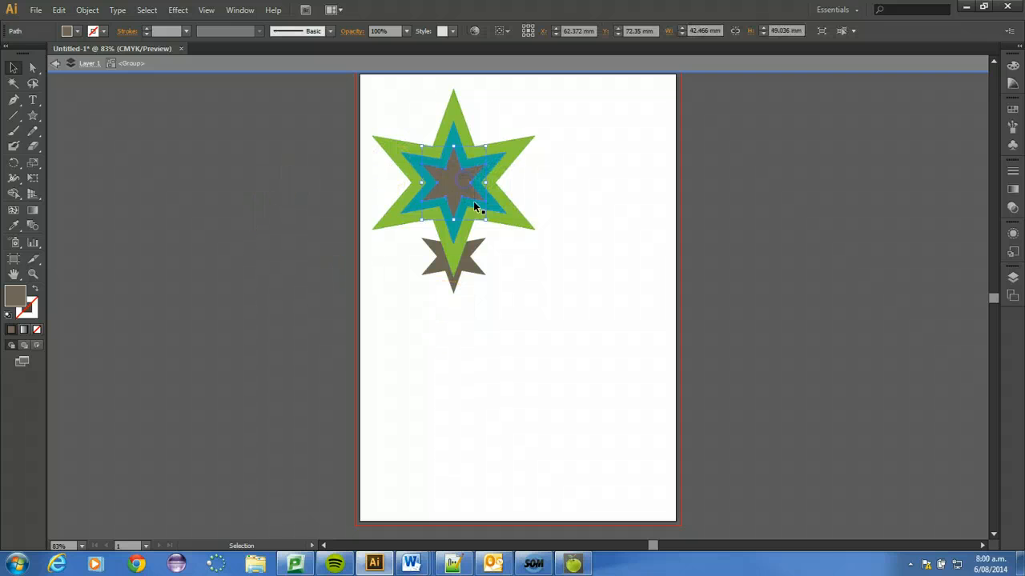
click(491, 209)
click(517, 218)
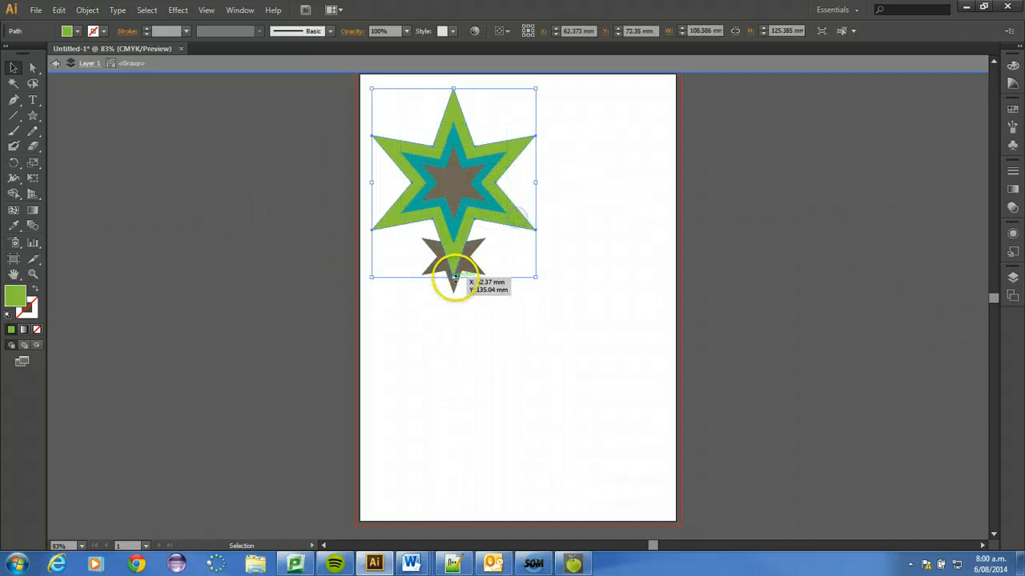
click(467, 269)
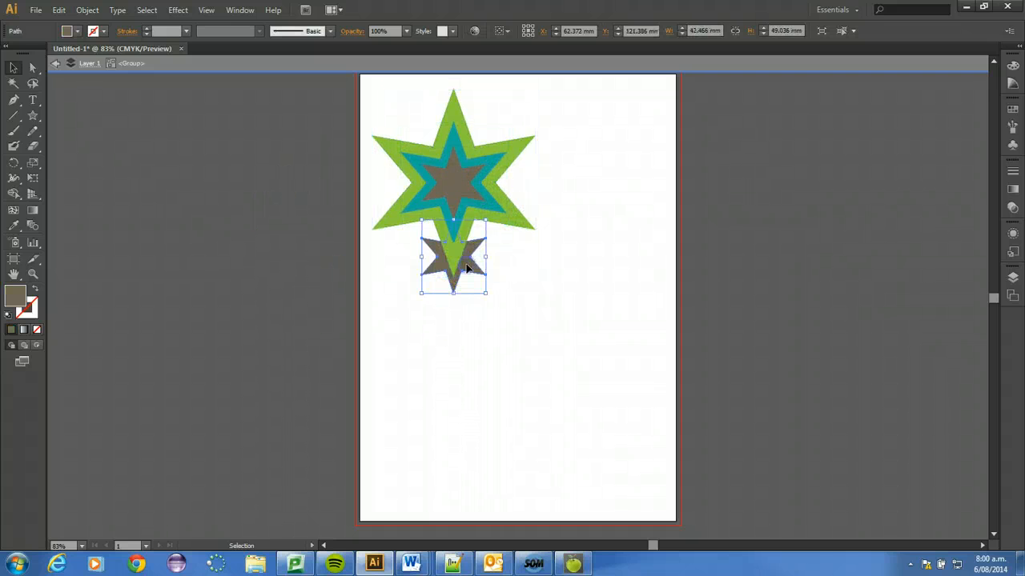
click(56, 69)
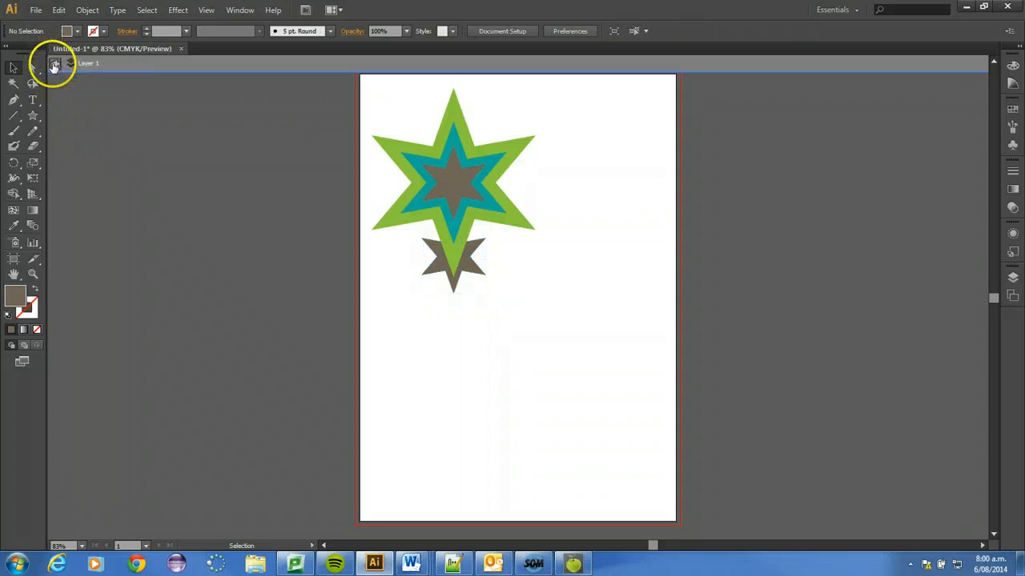
click(54, 65)
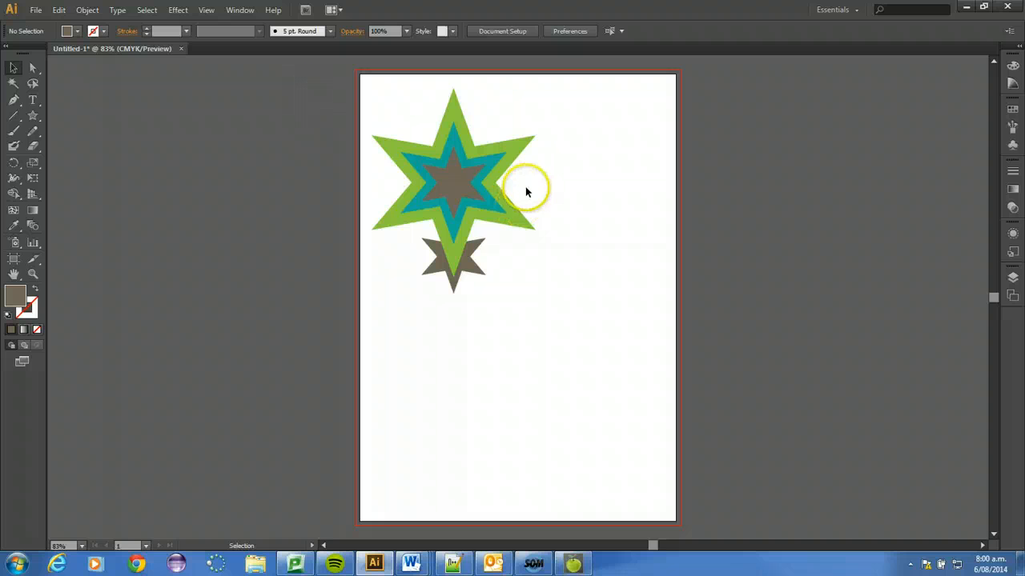
- Enter and leave the star group's isolation mode twice more and check where its Ungroup command is
double_click(455, 144)
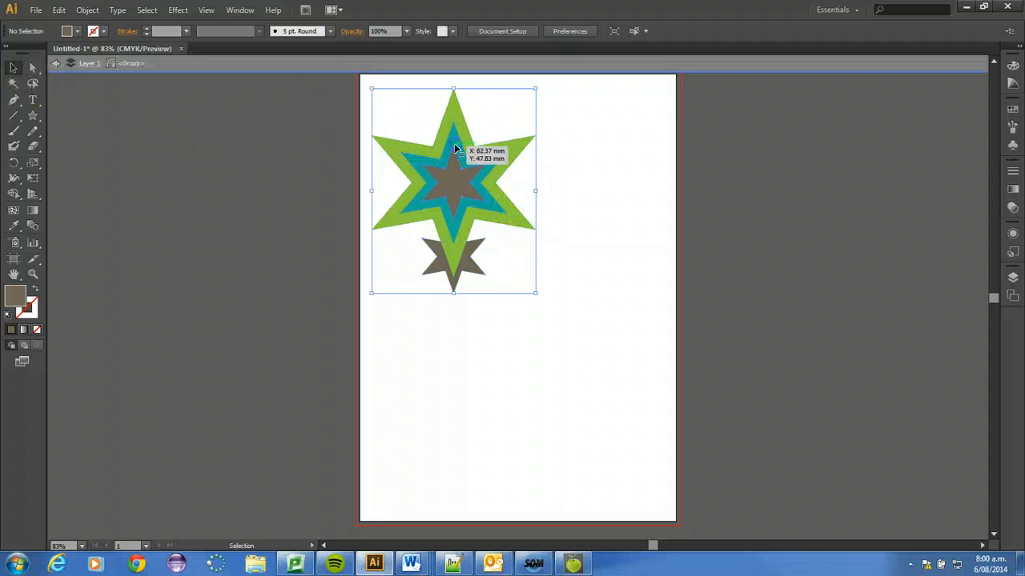
double_click(566, 266)
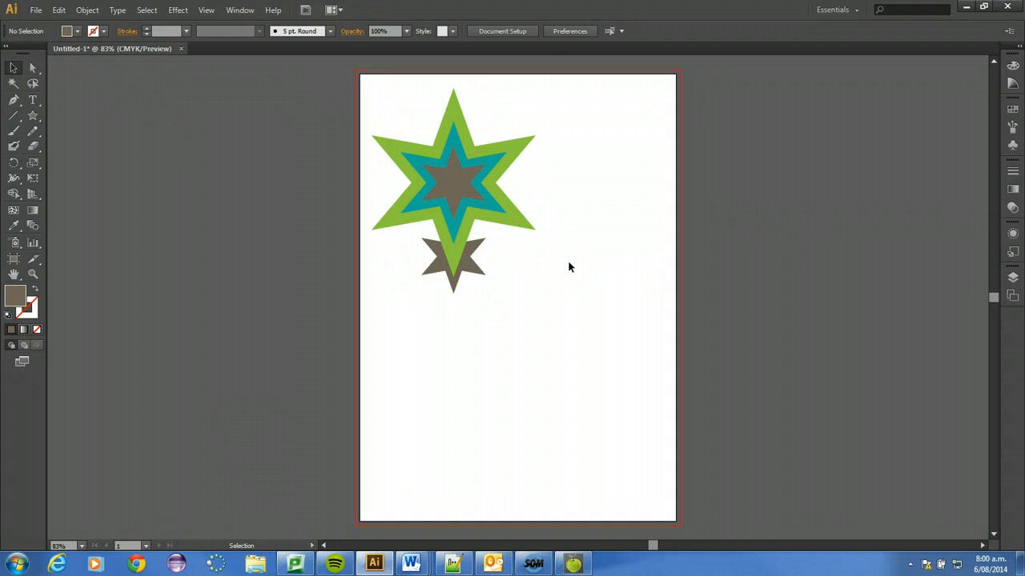
double_click(465, 206)
double_click(549, 300)
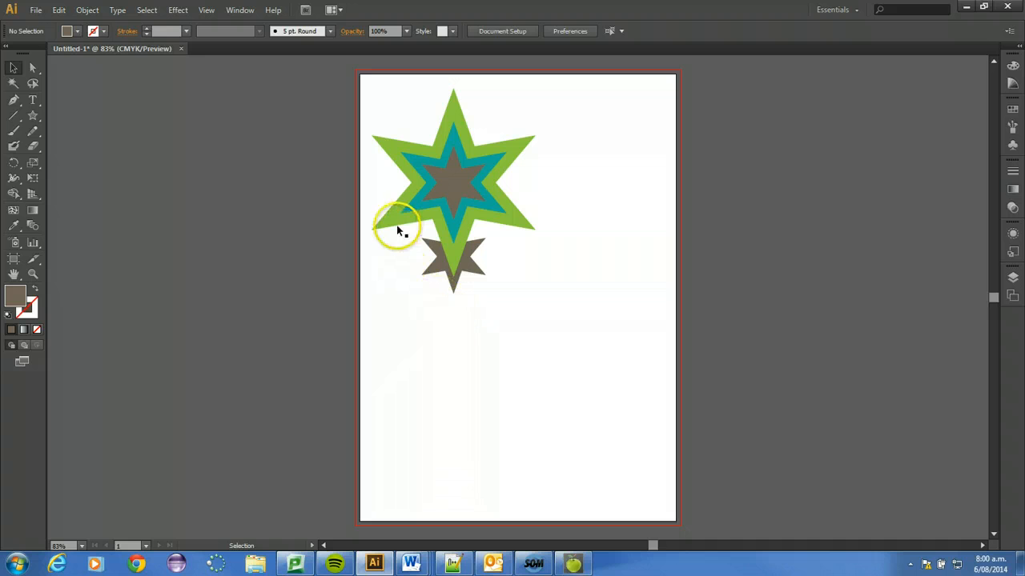
right_click(424, 191)
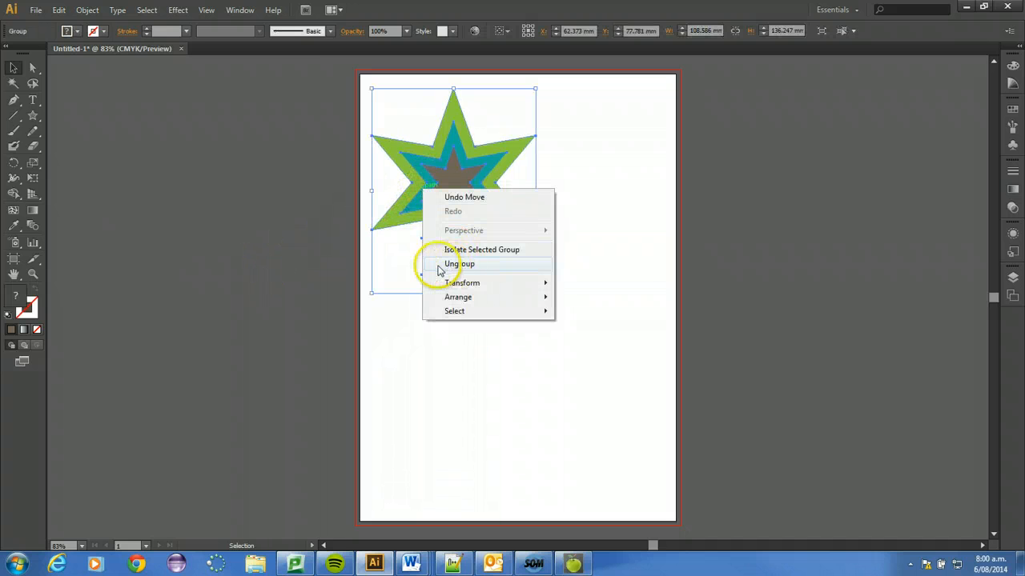
click(403, 331)
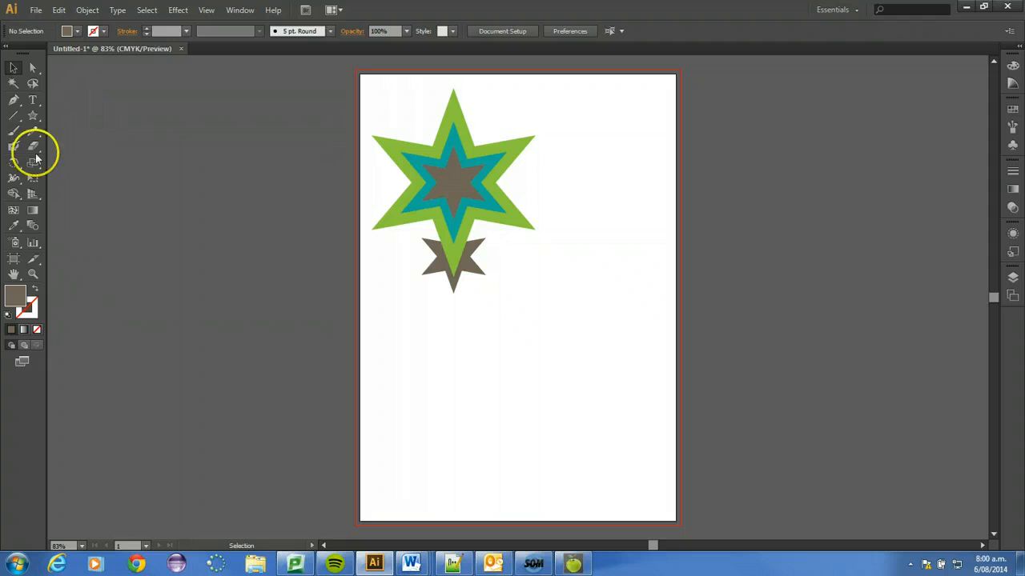
- Draw a brownish-grey hexagon about 78 mm wide and 68 mm high below the stars with the Polygon tool, trying different side counts
click(33, 117)
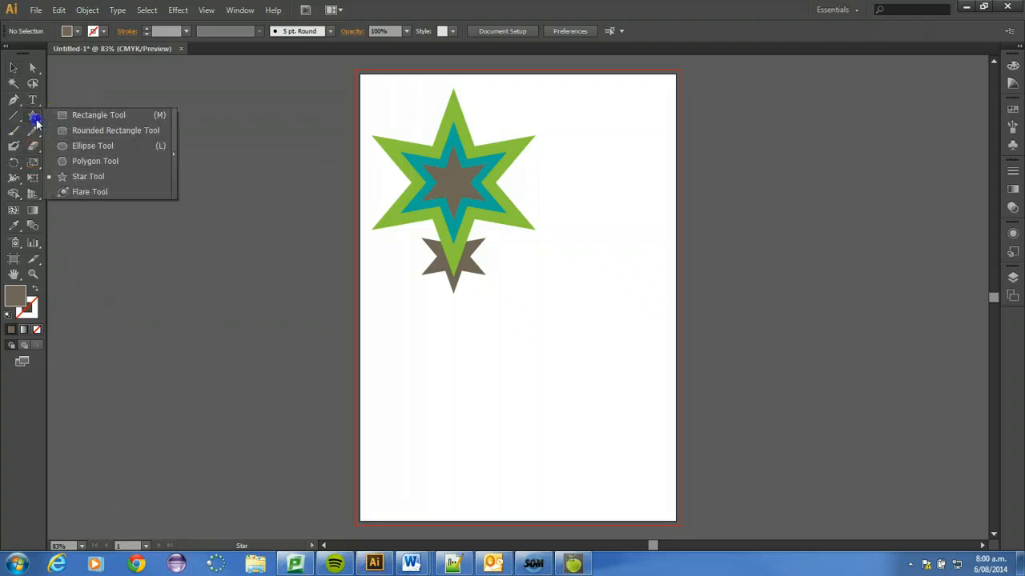
click(80, 161)
drag(412, 350, 446, 391)
key(Down)
key(Down)
key(Down)
key(Down)
key(Down)
key(Up)
key(Up)
key(Up)
key(Up)
key(Down)
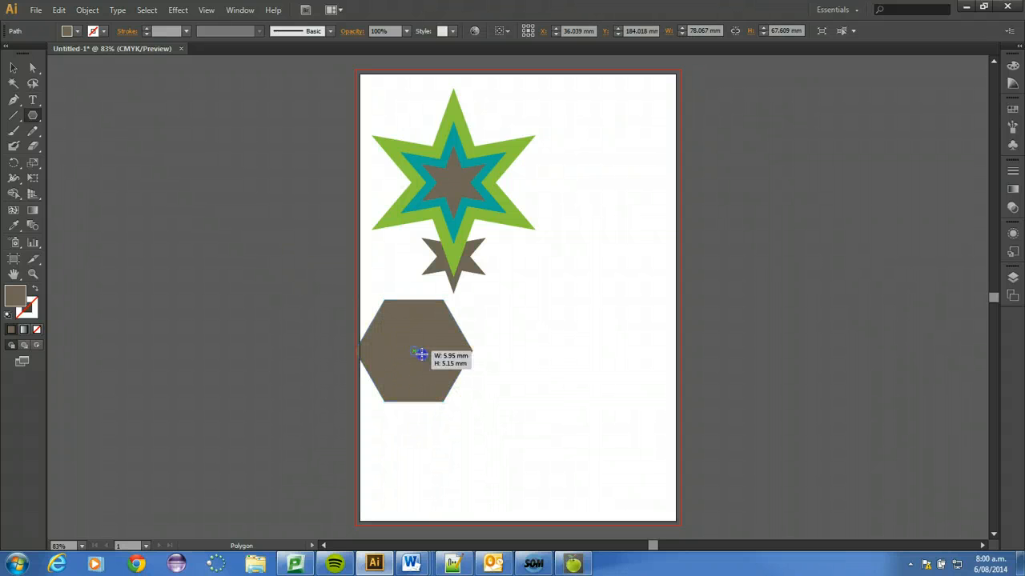
- Draw a second hexagon about 57 mm wide and 49 mm high centred on the first and fill it with red
drag(420, 354, 450, 375)
click(77, 31)
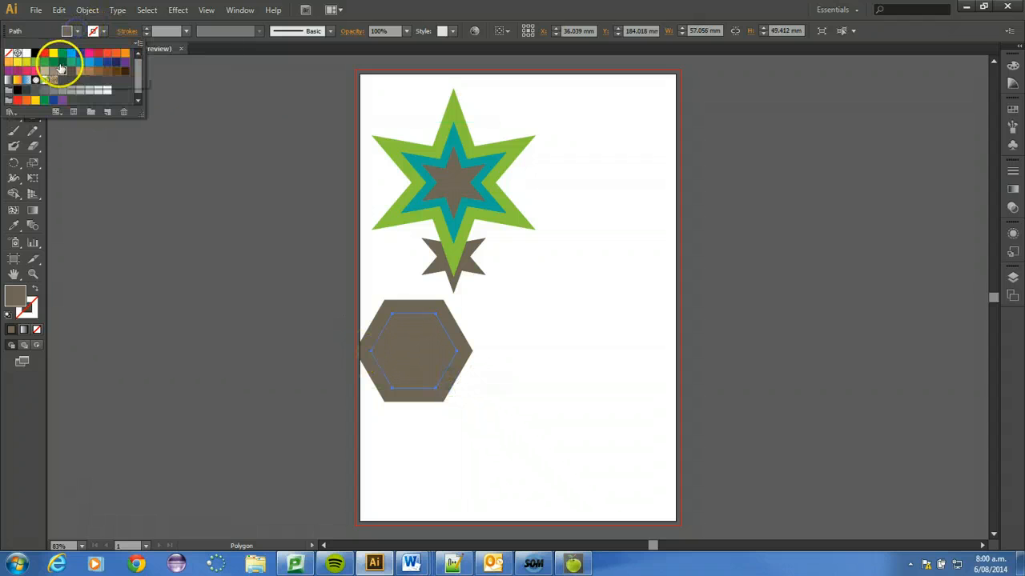
click(17, 100)
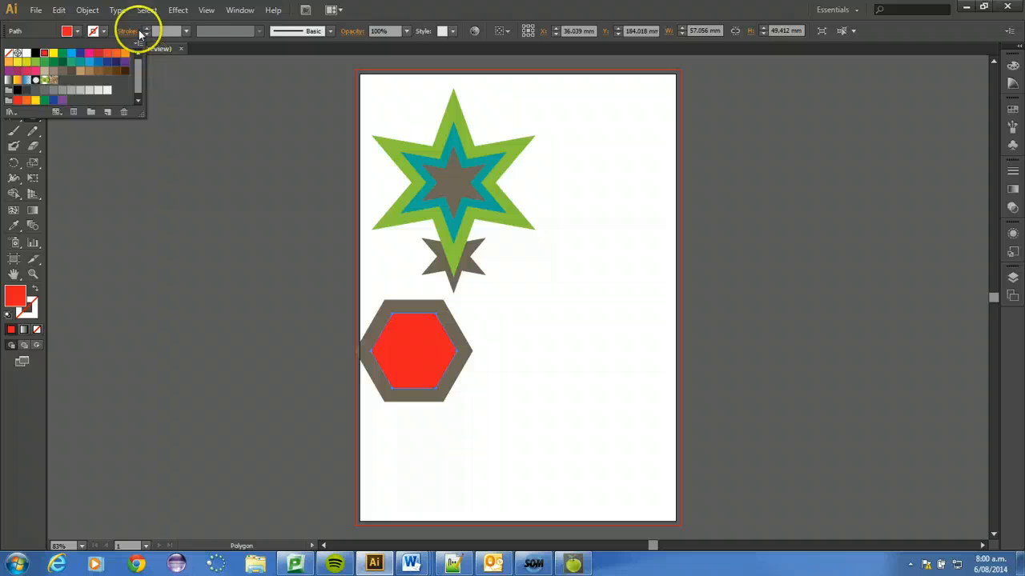
click(140, 32)
- Draw a circle about 10 mm across in the lower part of the red hexagon and fill it with yellow
click(37, 118)
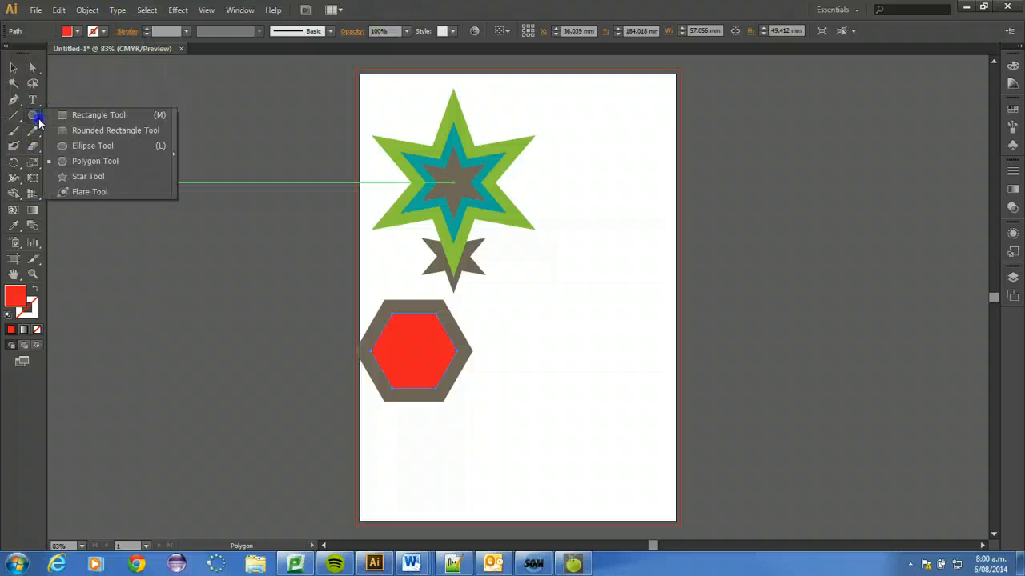
drag(39, 121, 70, 148)
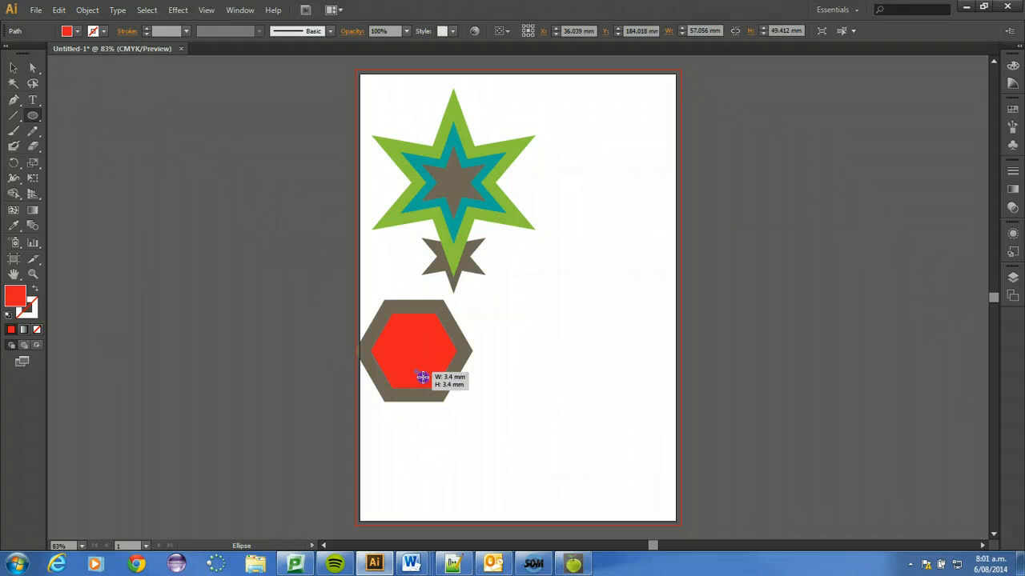
drag(422, 377, 421, 379)
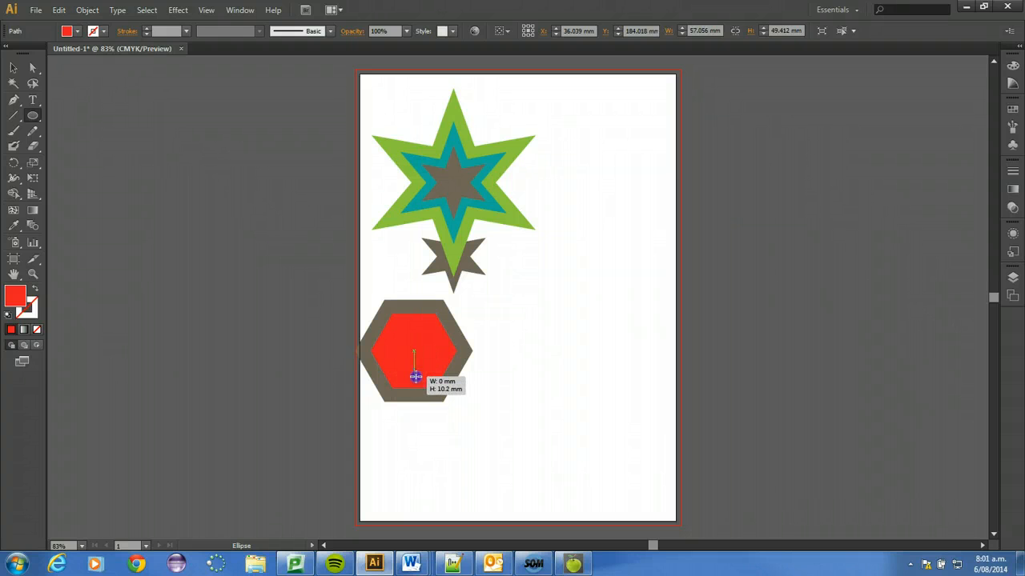
drag(418, 376, 418, 376)
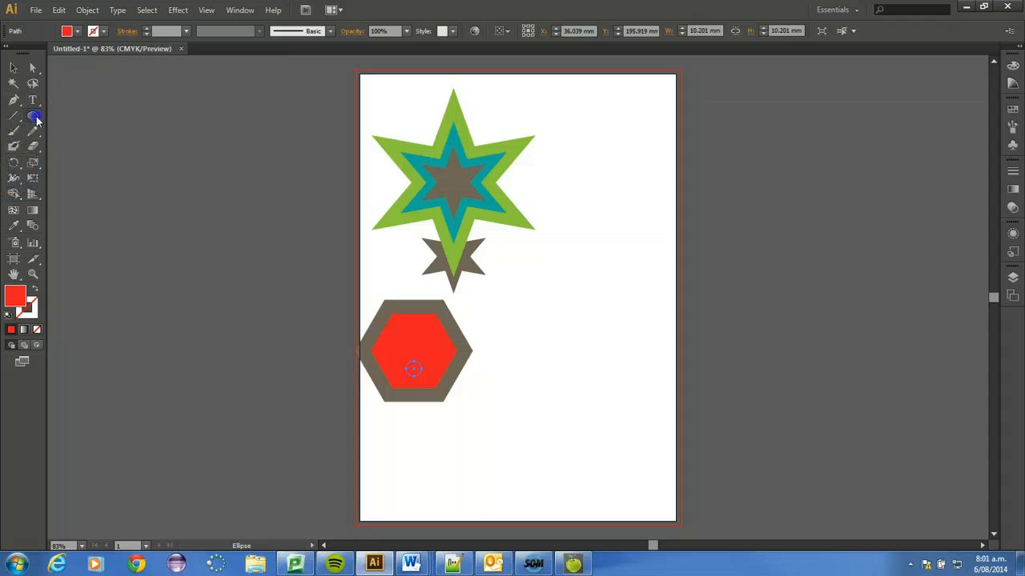
mouse_move(34, 116)
mouse_down()
mouse_move(43, 127)
mouse_move(36, 119)
mouse_up()
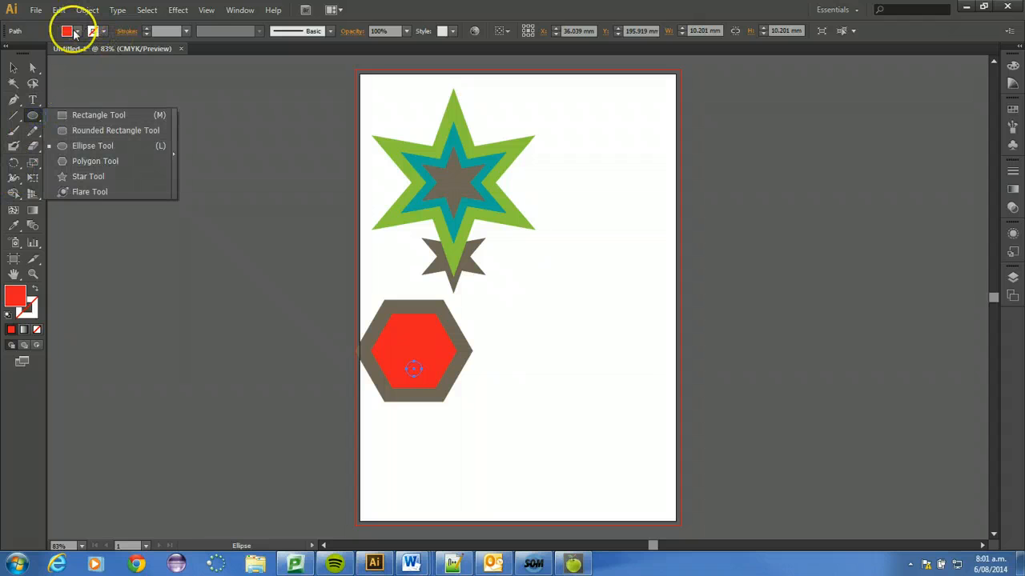
click(77, 32)
click(17, 61)
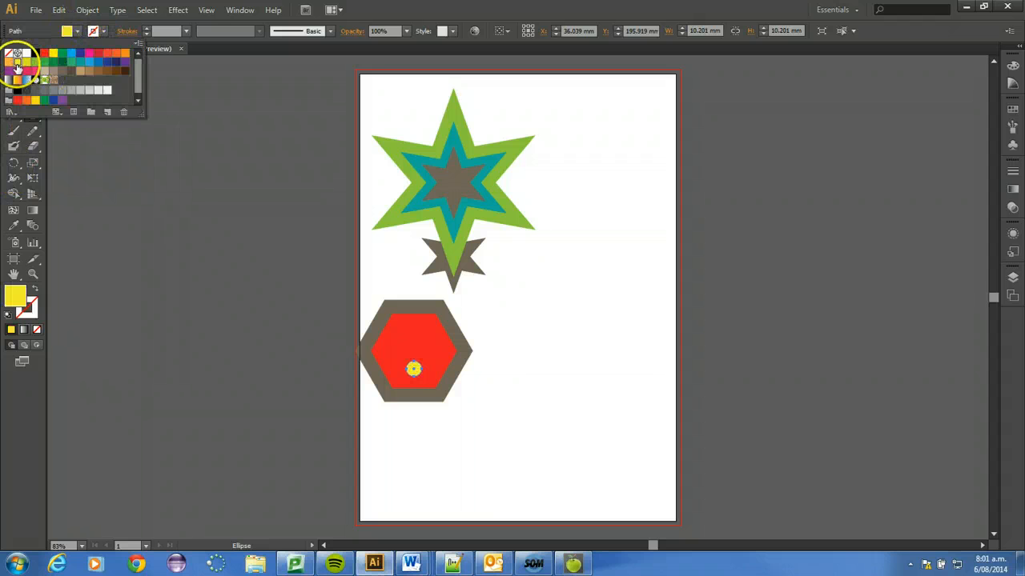
click(44, 28)
- Draw a narrow vertical yellow rounded rectangle above the circle to complete an exclamation mark, and clear the selection
drag(32, 117, 64, 130)
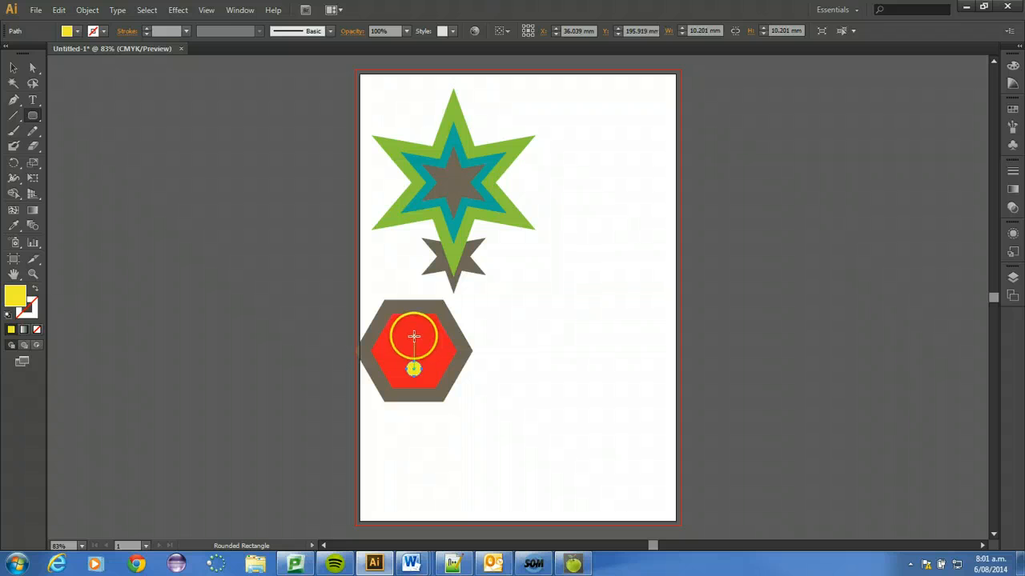
drag(418, 346, 418, 357)
click(14, 68)
click(331, 354)
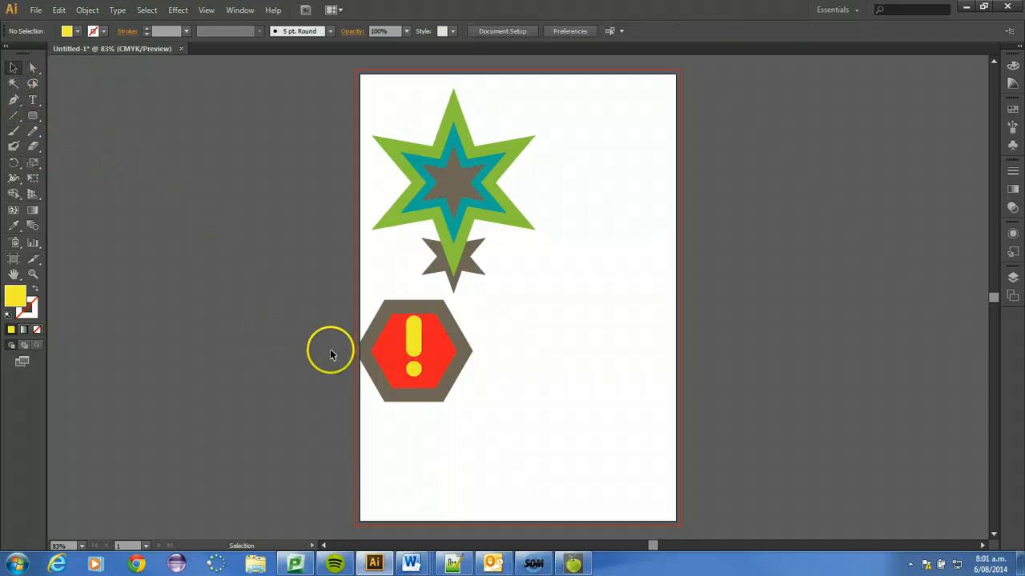
- Move both parts of the exclamation mark together slightly downward inside the red hexagon, and clear the selection
click(413, 336)
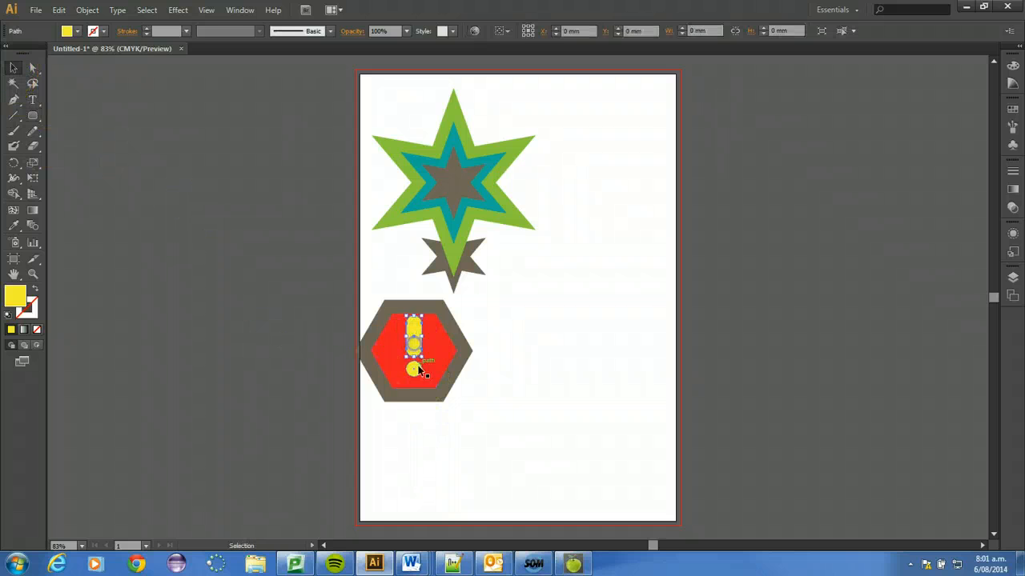
shift+click(416, 373)
drag(413, 352, 414, 356)
click(542, 424)
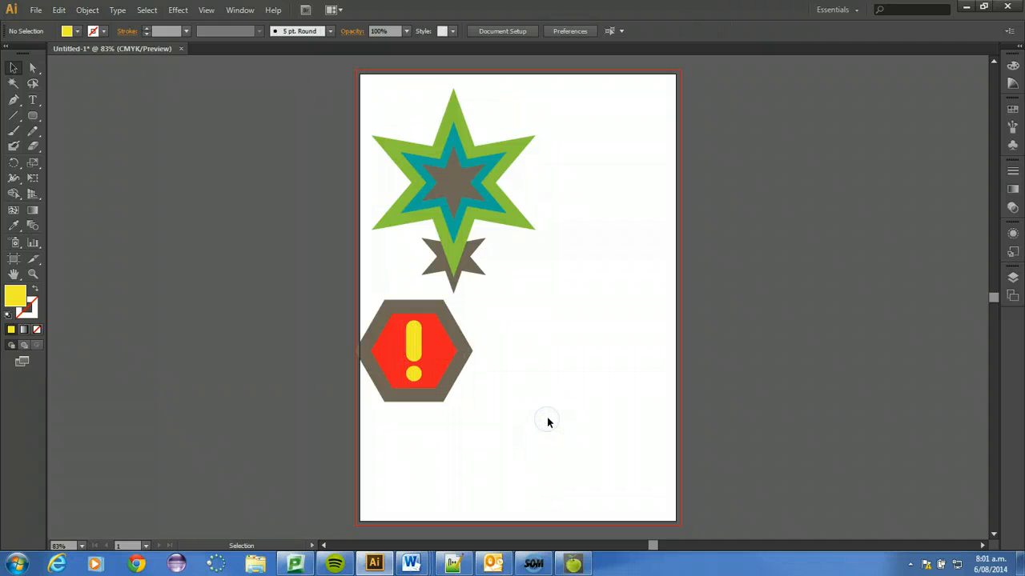
- Group all the warning sign's shapes and move the sign diagonally down so it sits fully on the page
click(364, 321)
drag(522, 319, 361, 423)
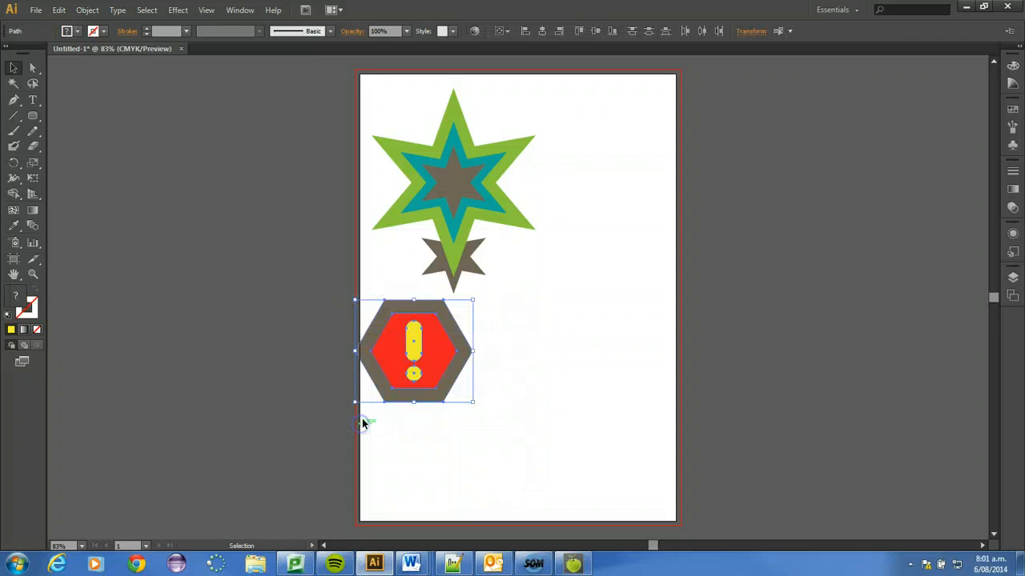
right_click(410, 372)
click(438, 233)
drag(408, 352, 439, 373)
click(450, 473)
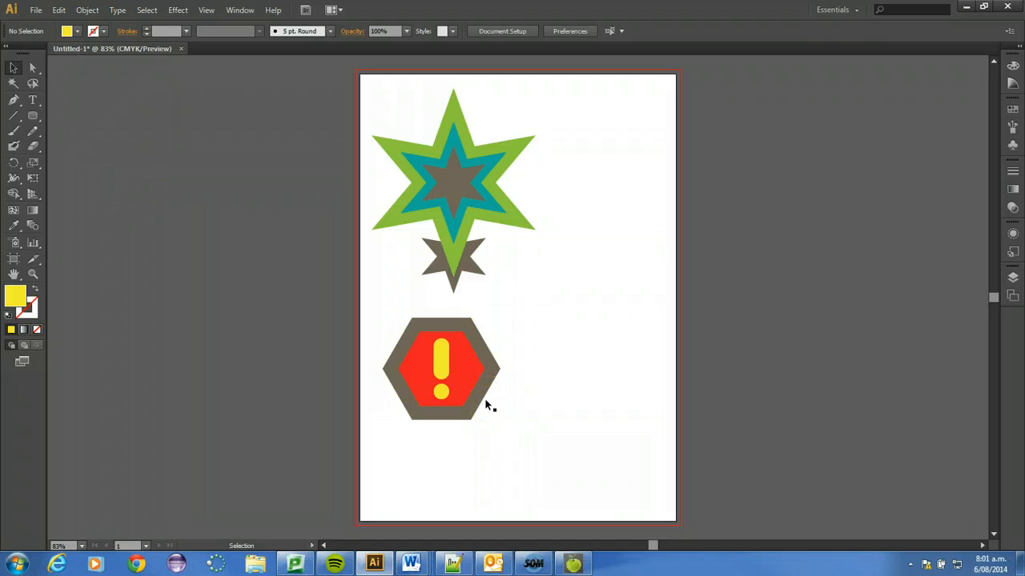
click(459, 366)
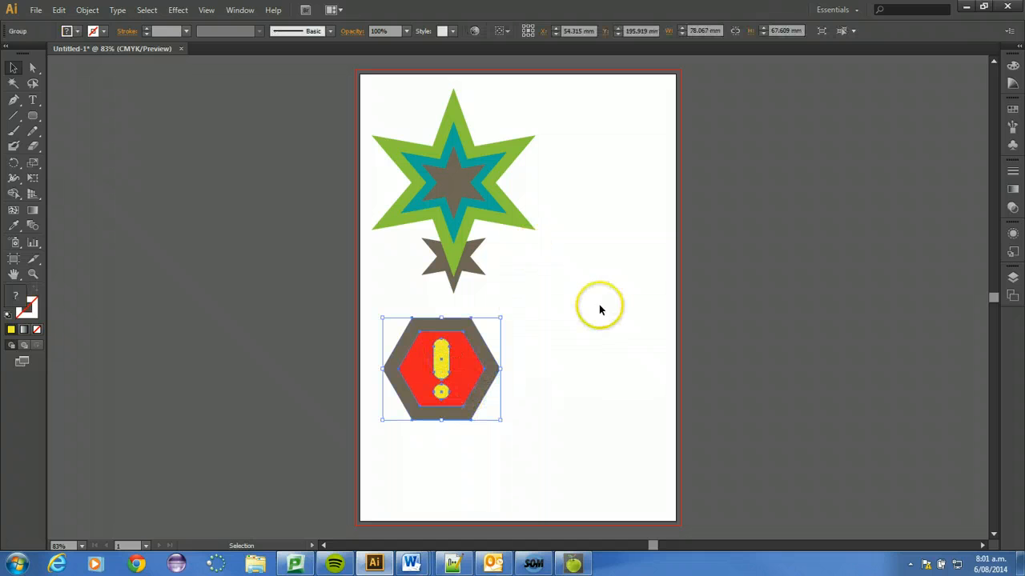
- Draw a yellow rounded rectangle about 61 mm wide and 72 mm high in the empty area beside the stars and sign
click(33, 115)
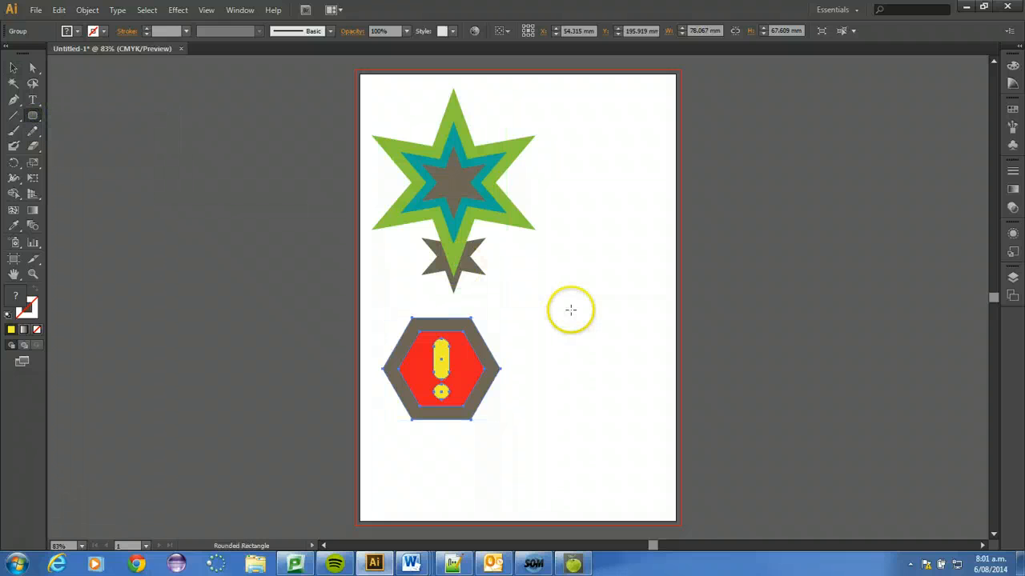
drag(559, 270, 650, 380)
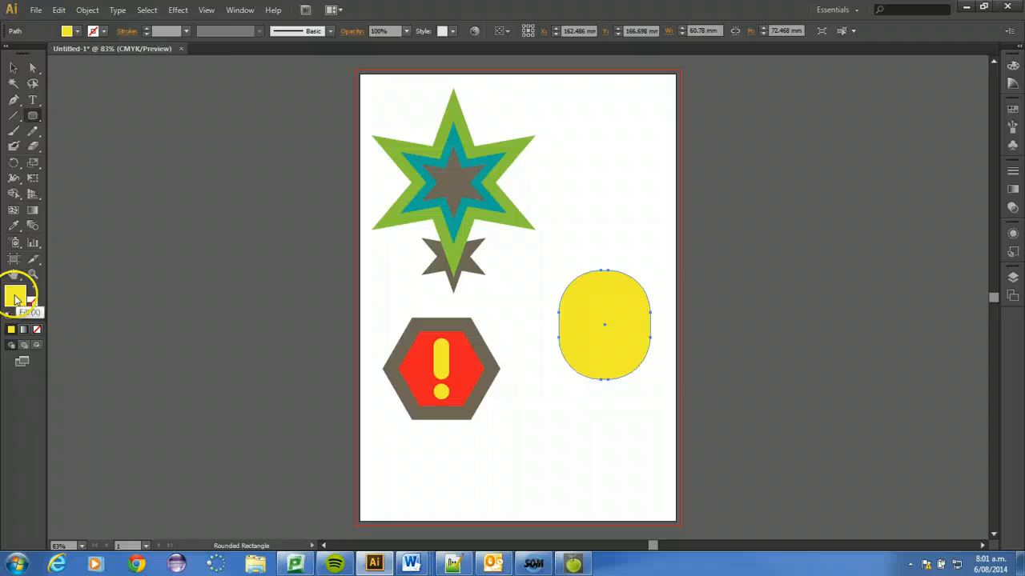
click(73, 30)
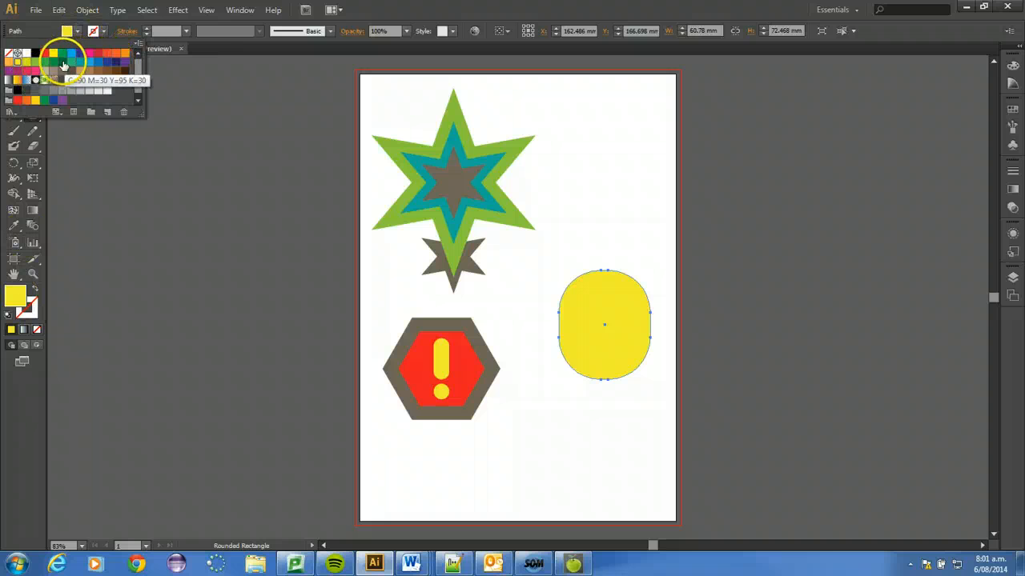
click(70, 32)
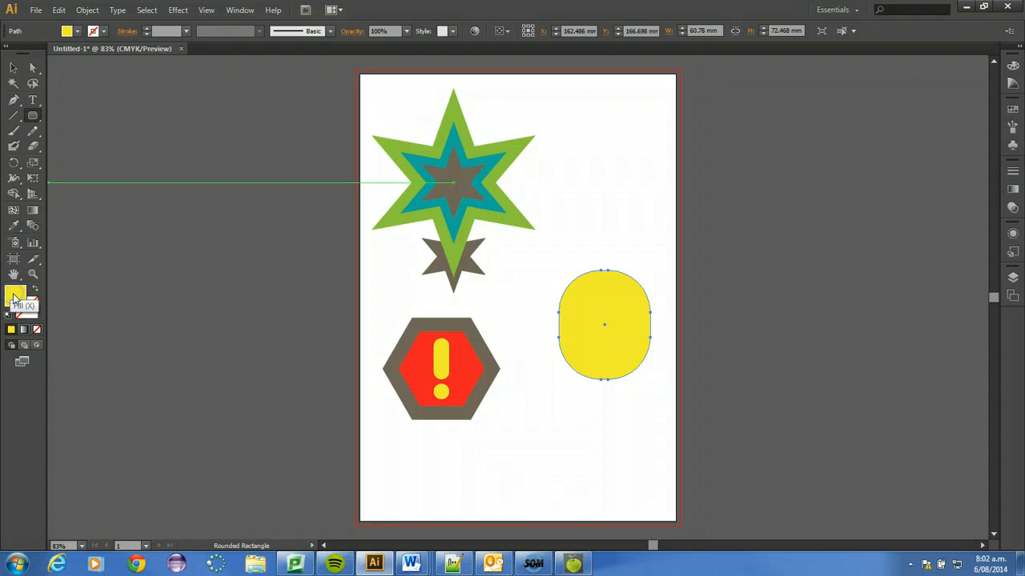
double_click(14, 298)
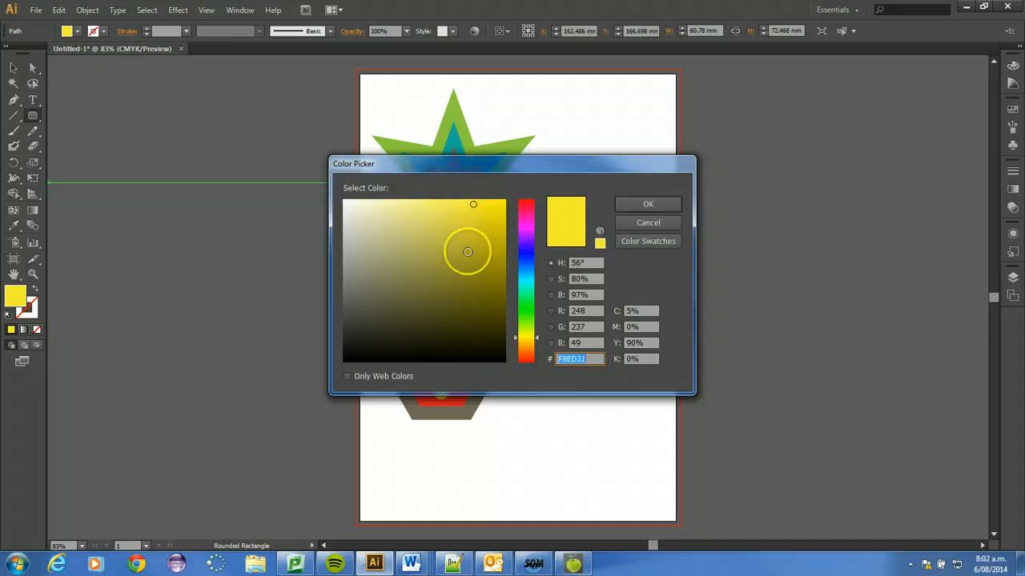
click(671, 223)
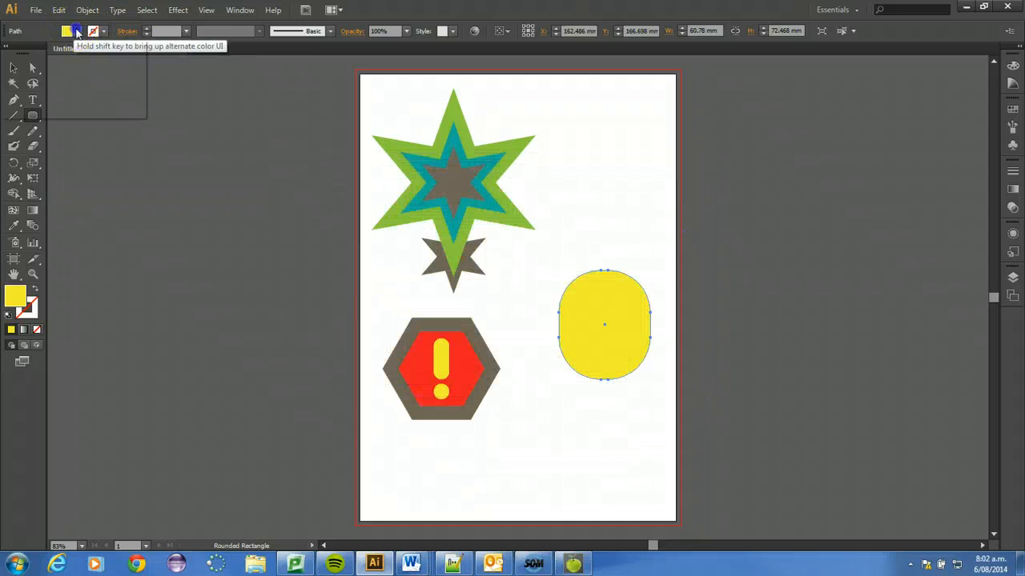
- Open the Kids Stuff swatch library beside the page, enlarge it to view all its colours, and close it
click(77, 32)
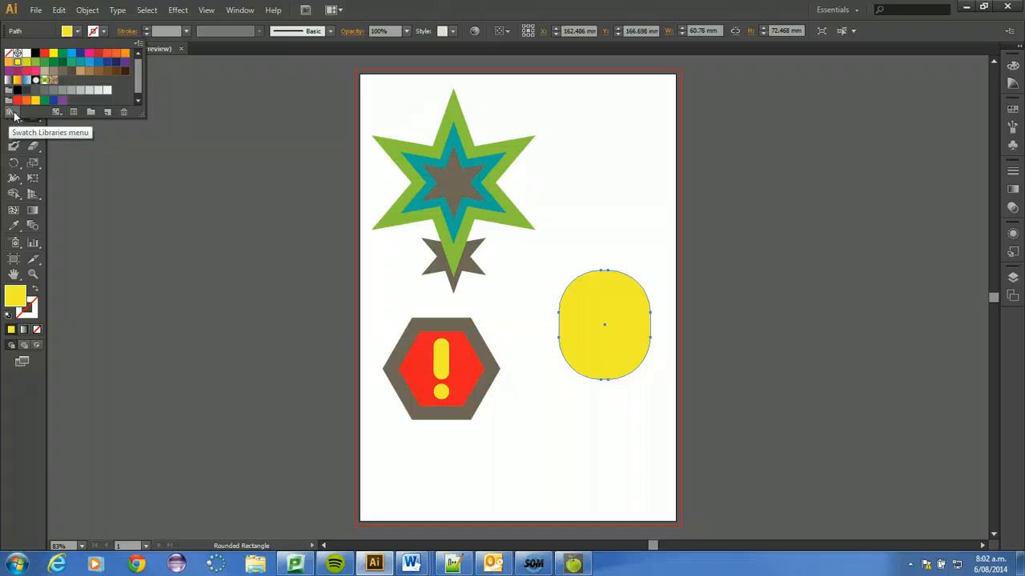
click(12, 112)
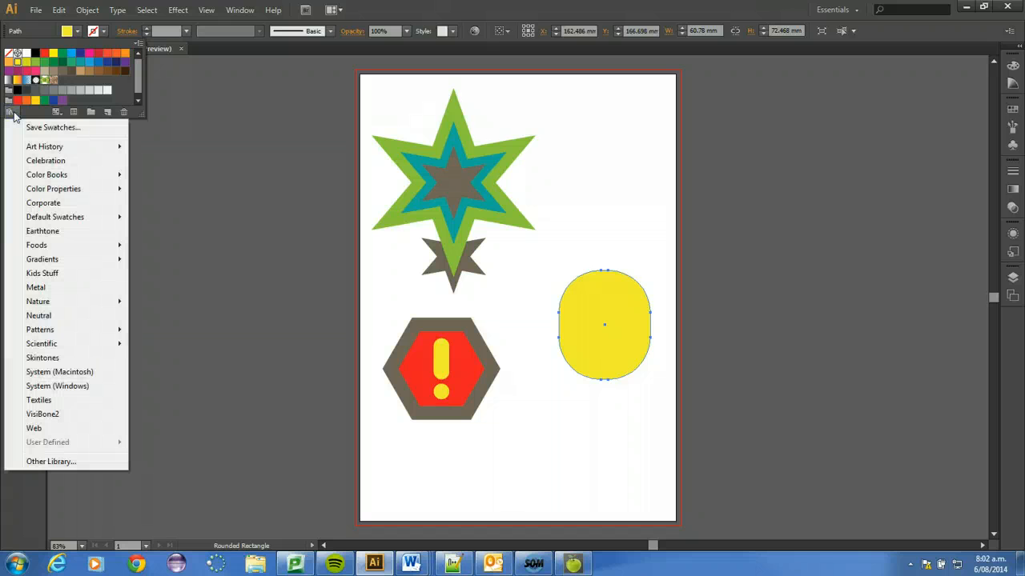
click(55, 273)
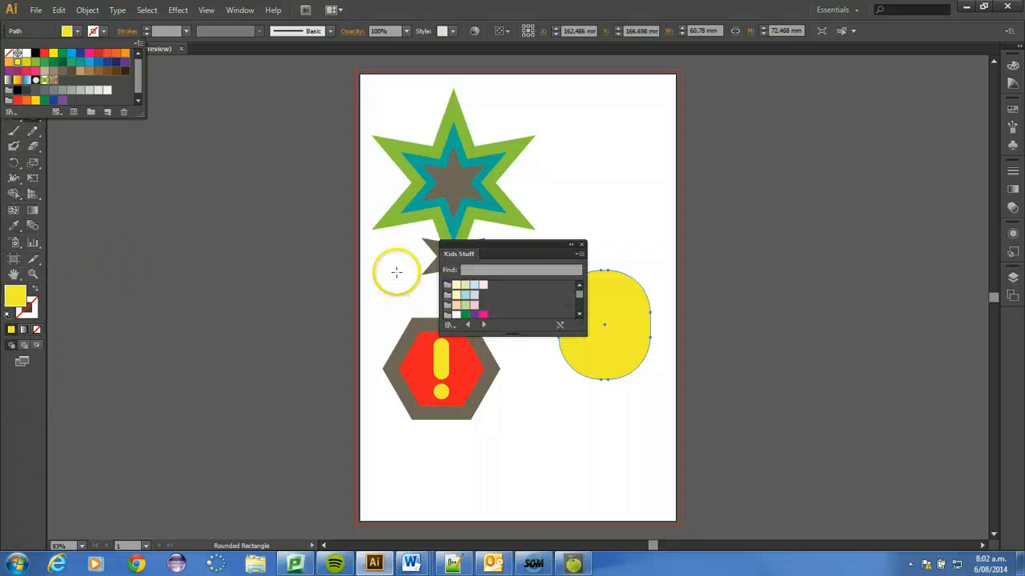
click(318, 185)
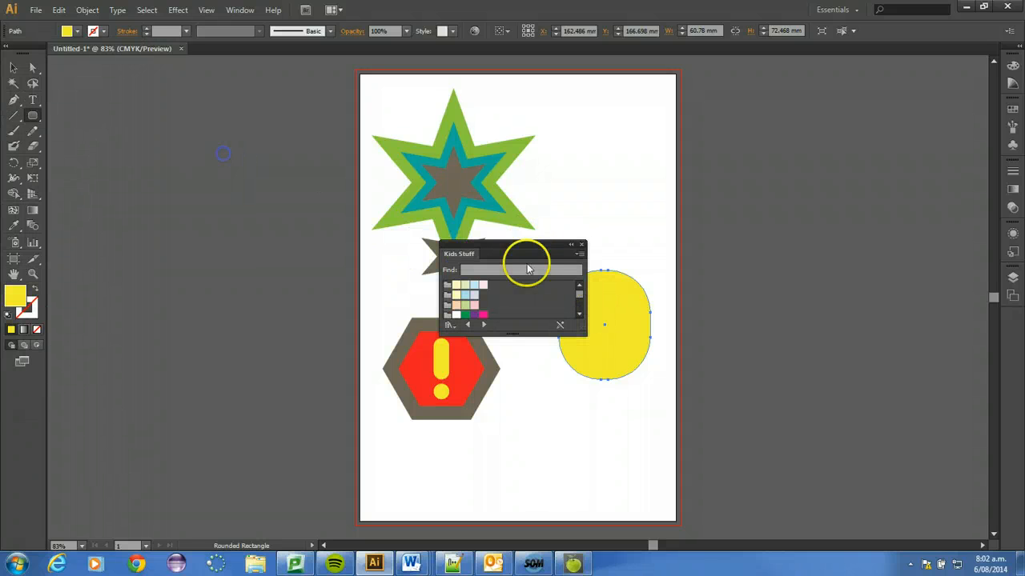
drag(507, 247, 192, 147)
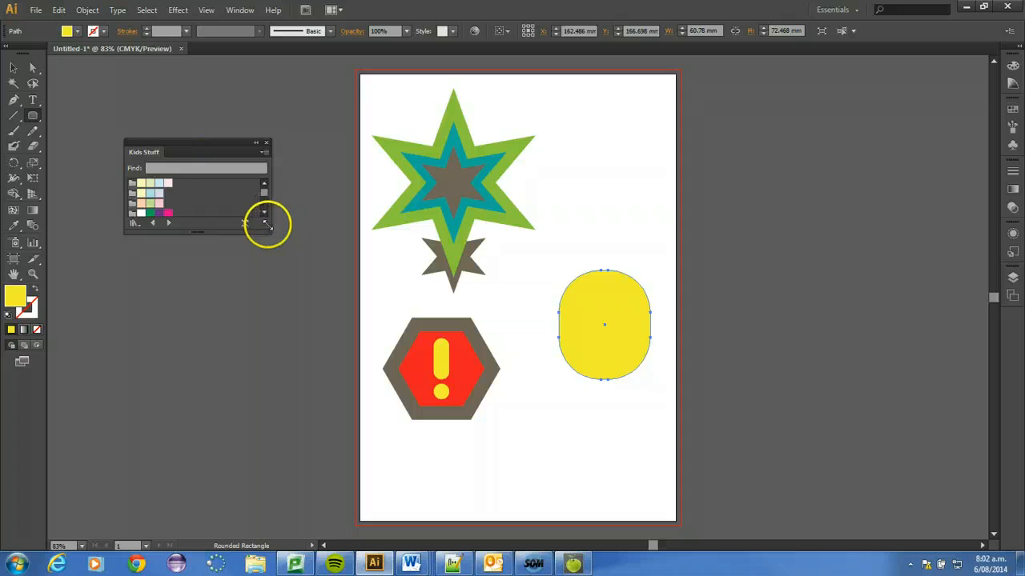
drag(268, 225, 296, 397)
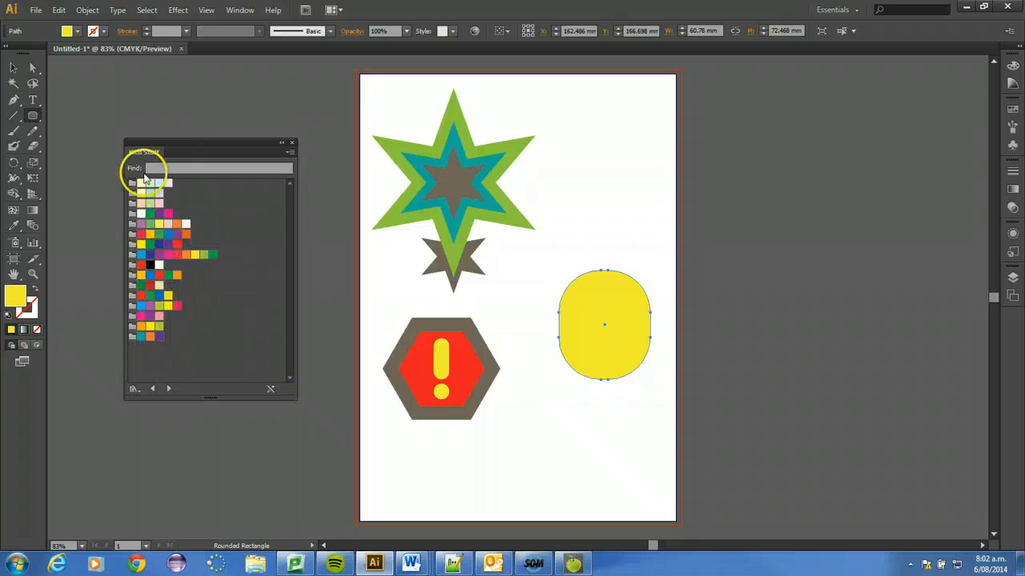
click(293, 144)
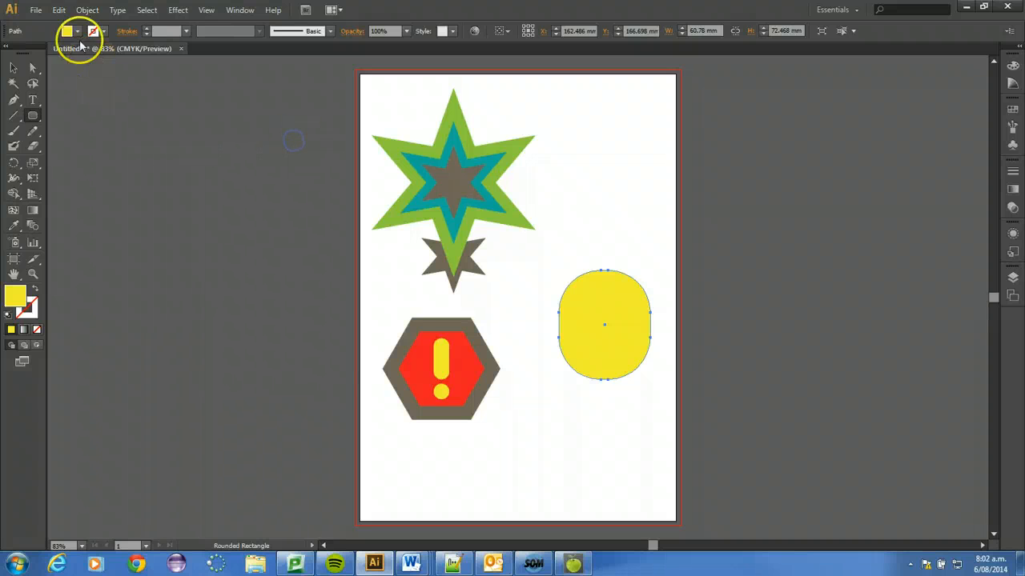
- Open the Earthtone swatch library, enlarge it to view all its colour groups, and close it
click(76, 30)
click(12, 115)
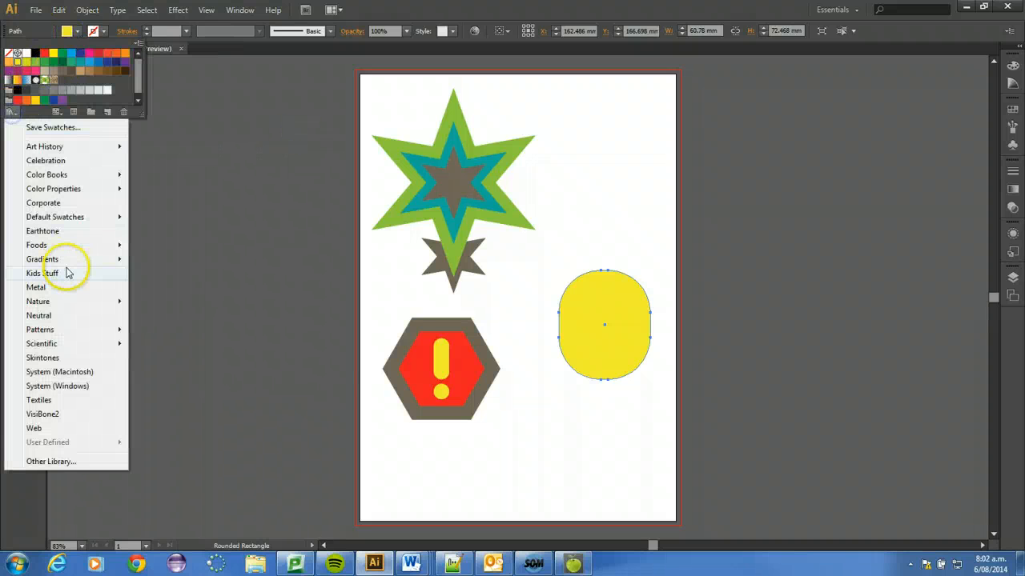
click(72, 230)
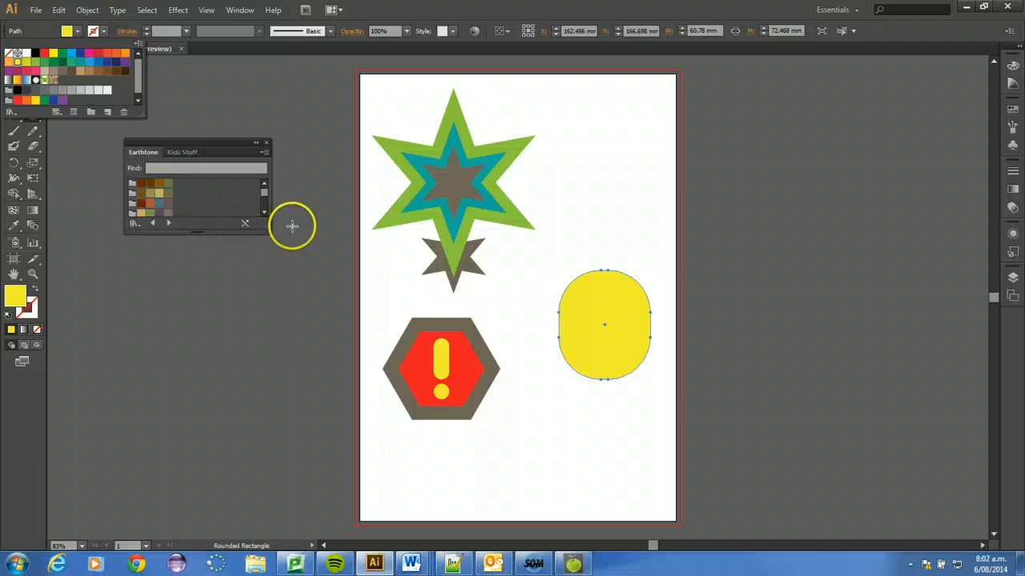
click(264, 229)
drag(263, 229, 265, 356)
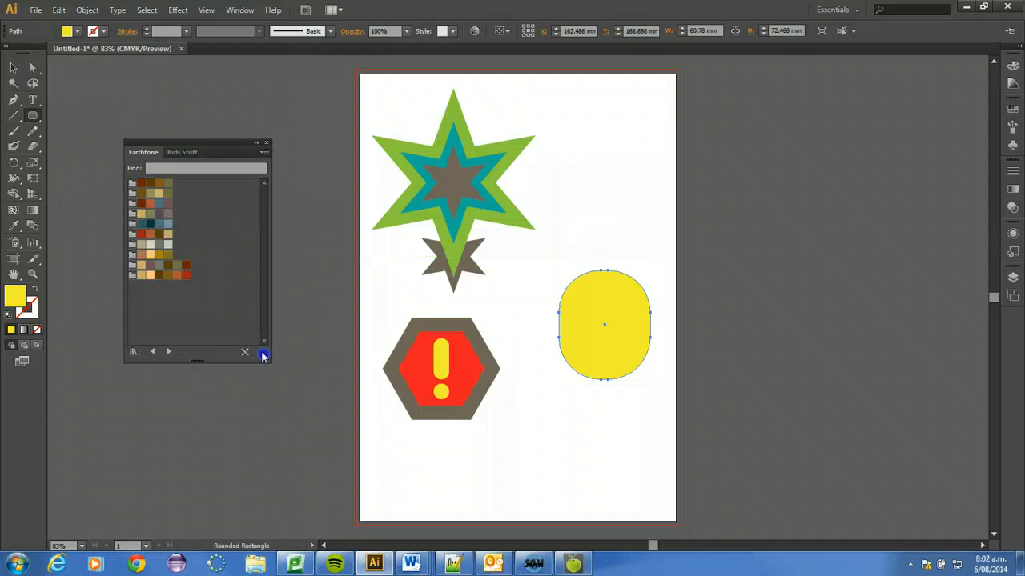
click(266, 143)
- Open the Skintones swatch library, enlarge it to view its full range of tones, and close it
click(77, 30)
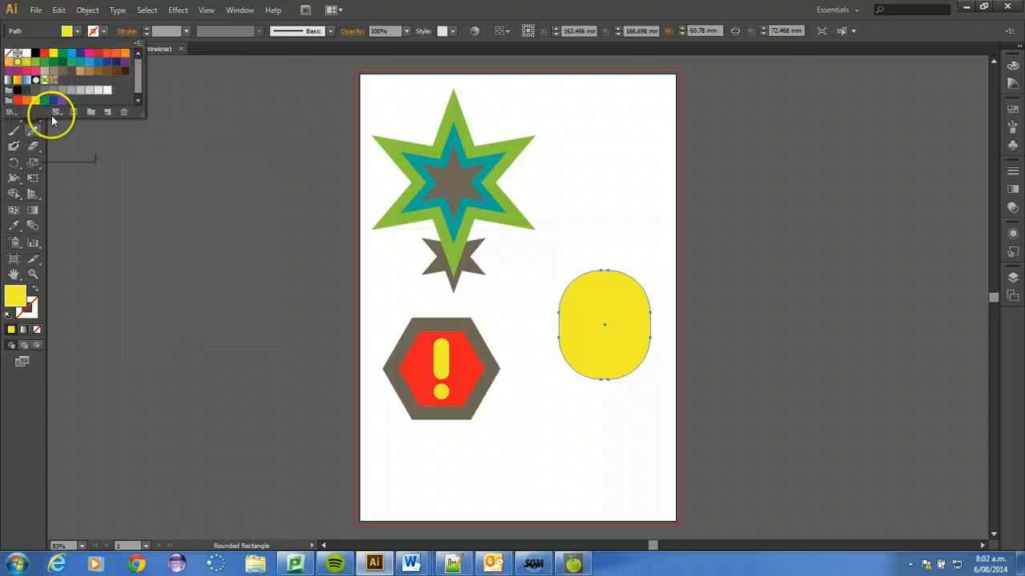
click(9, 114)
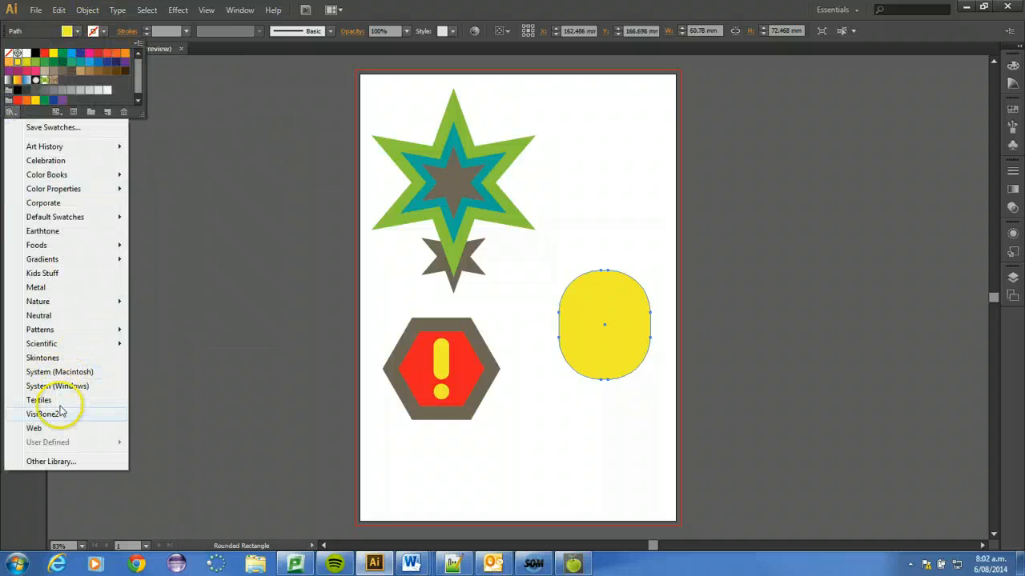
click(44, 358)
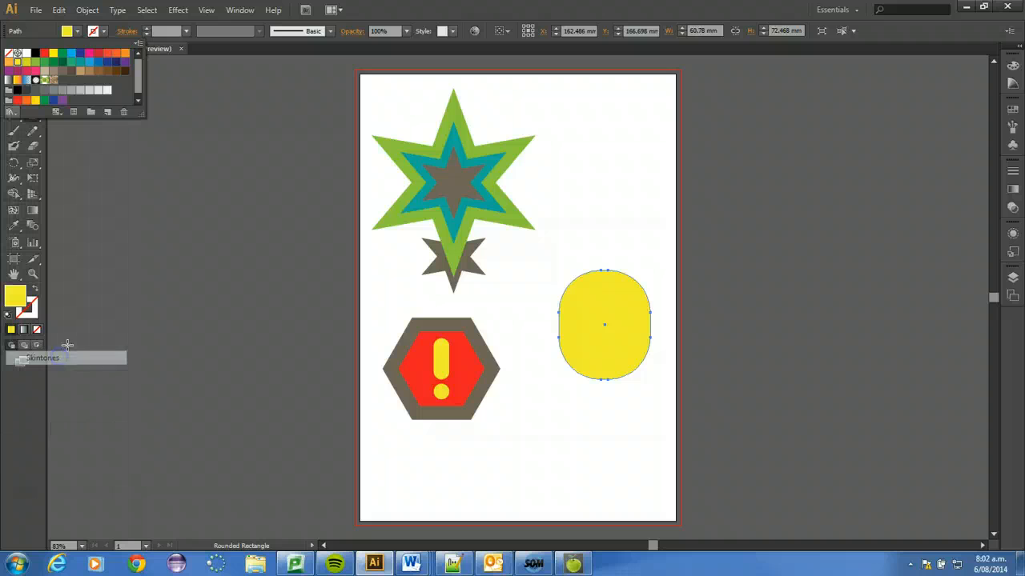
drag(268, 231, 266, 388)
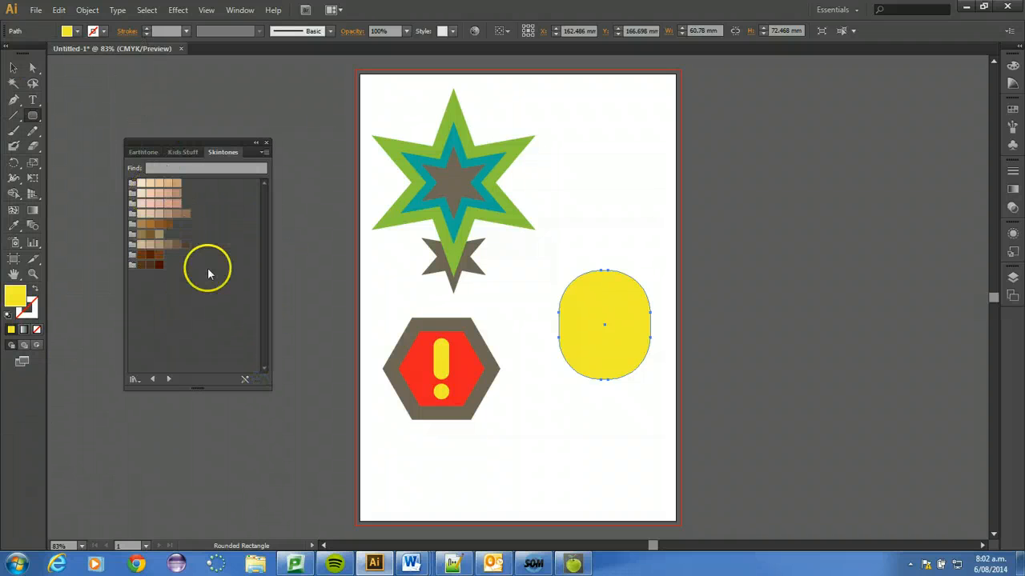
click(266, 143)
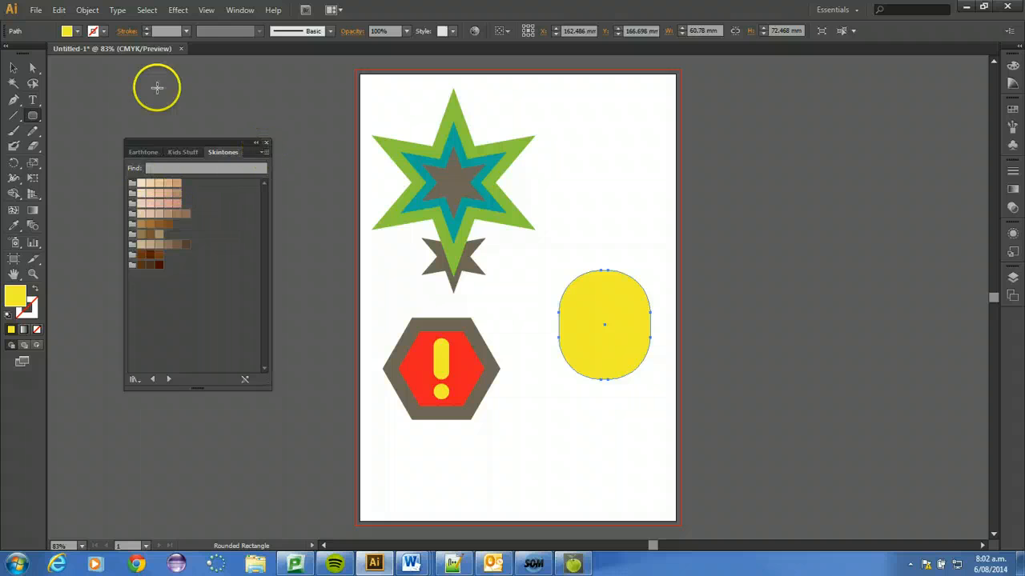
- Open the Basic RGB library from the default swatches and enlarge it to show all its swatches
click(71, 30)
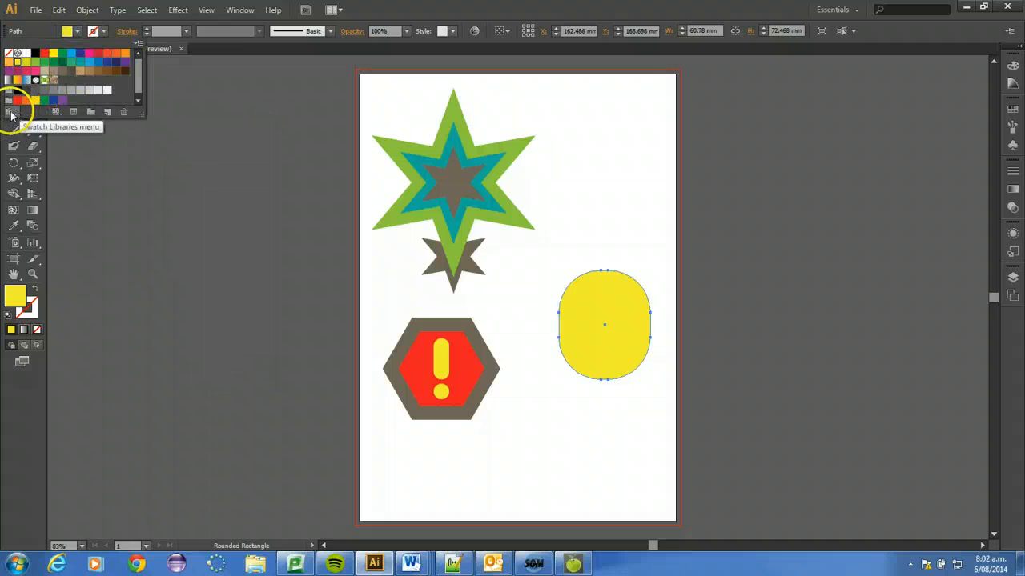
click(10, 112)
mouse_move(52, 148)
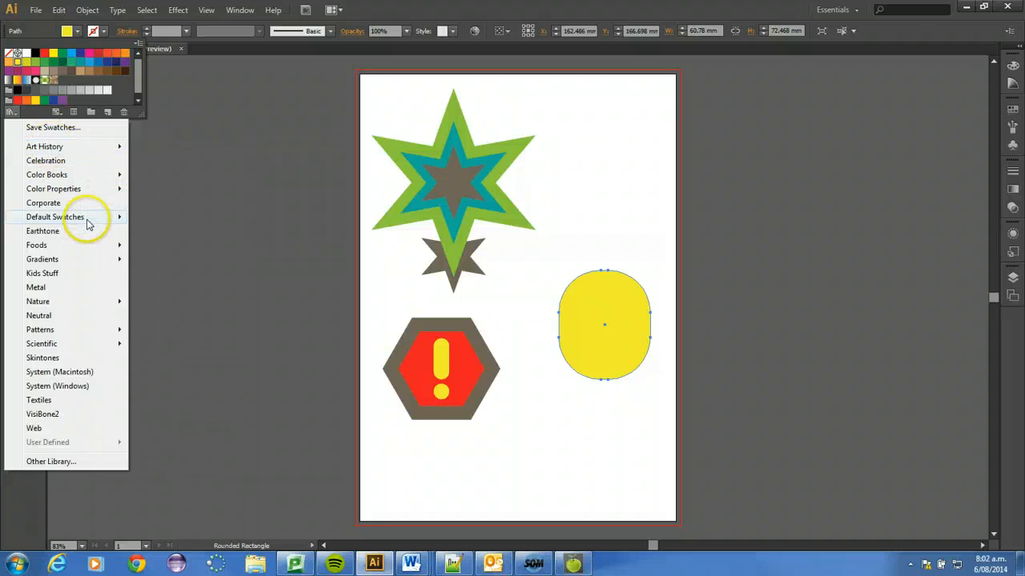
mouse_move(89, 222)
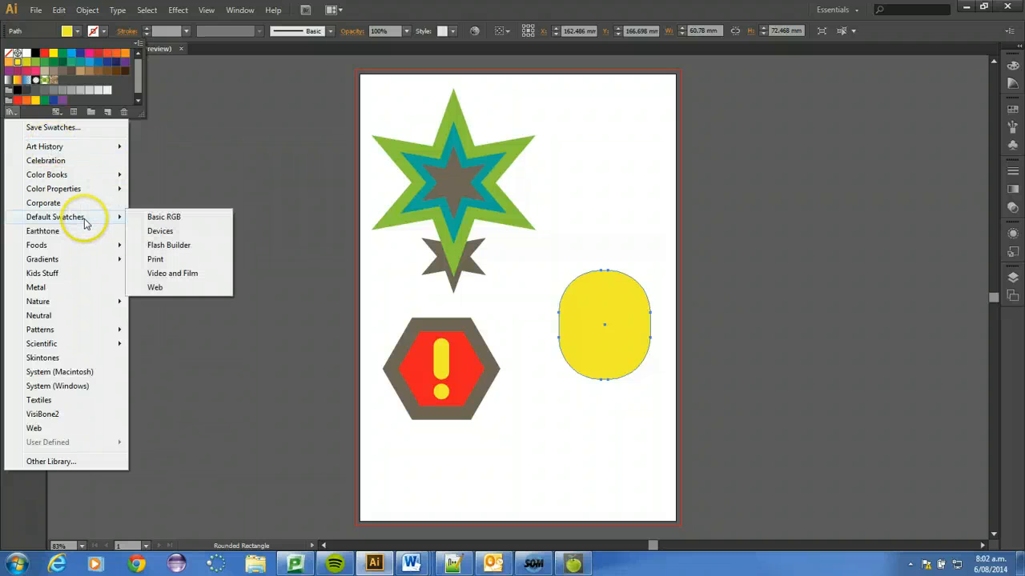
click(155, 219)
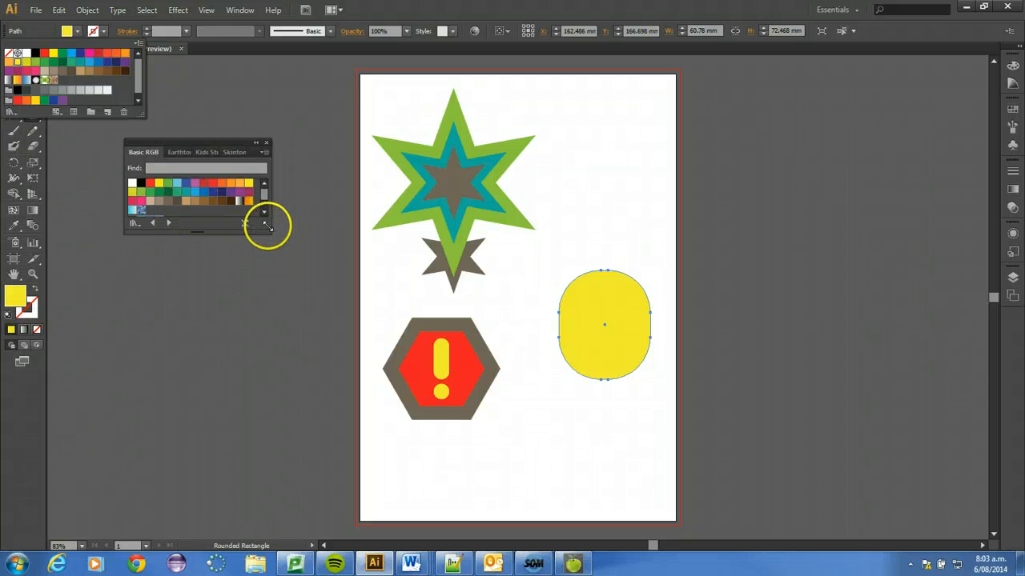
click(272, 256)
drag(265, 226, 273, 275)
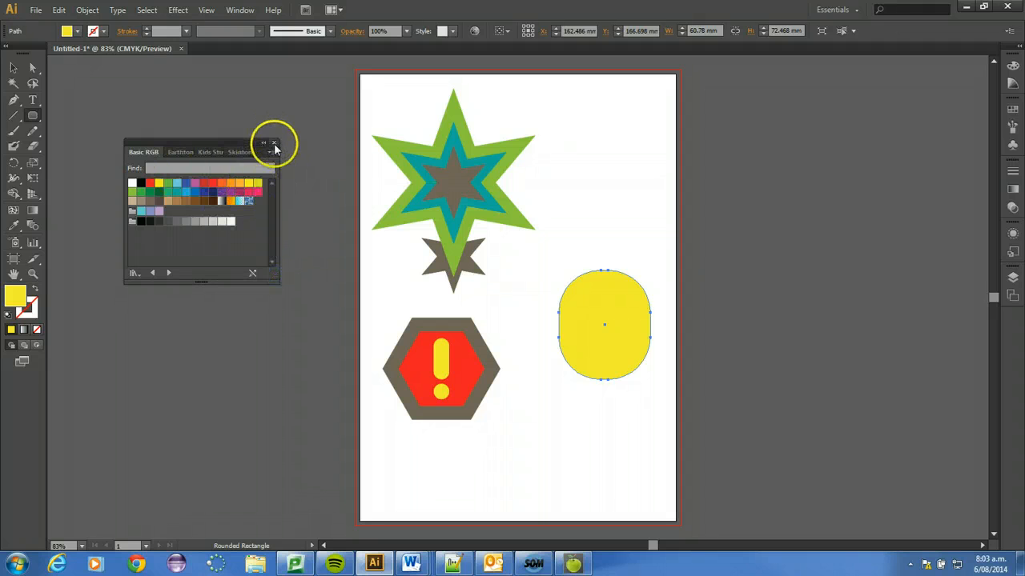
- Try the blue gradient, blue pattern and pastel Basic RGB swatches on the rounded rectangle, ending with a light purple fill
click(237, 203)
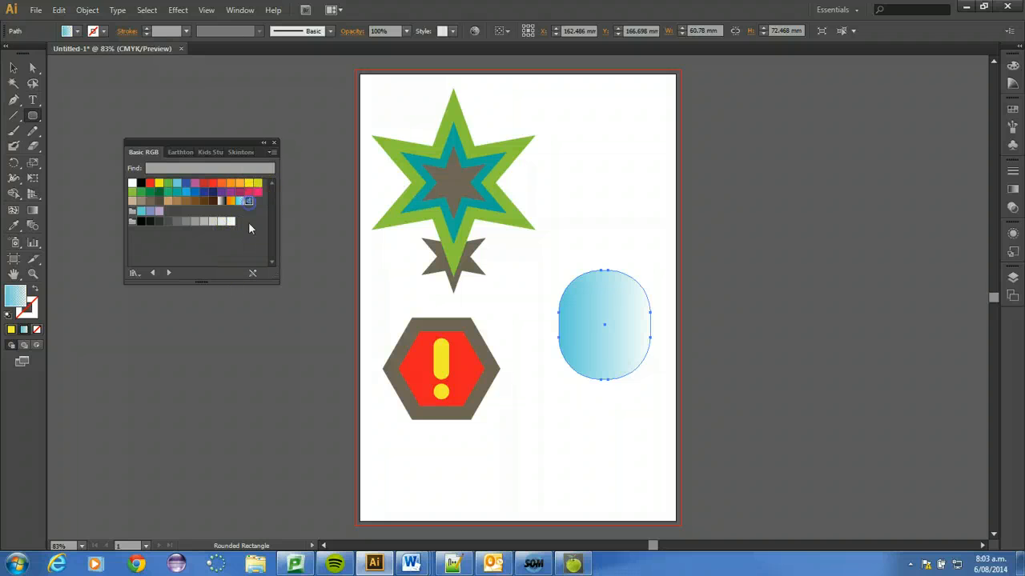
click(249, 201)
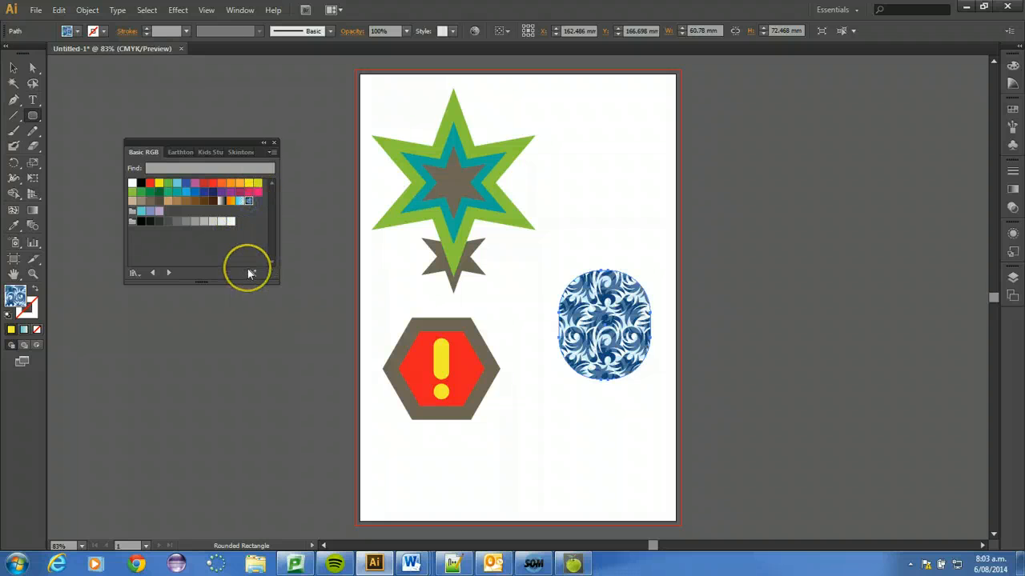
click(141, 211)
click(150, 211)
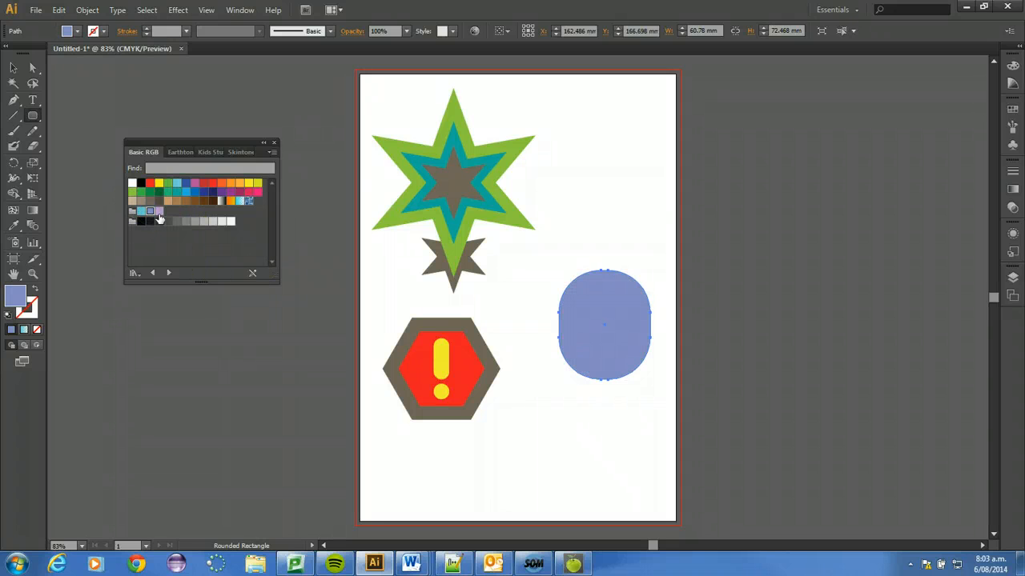
click(159, 212)
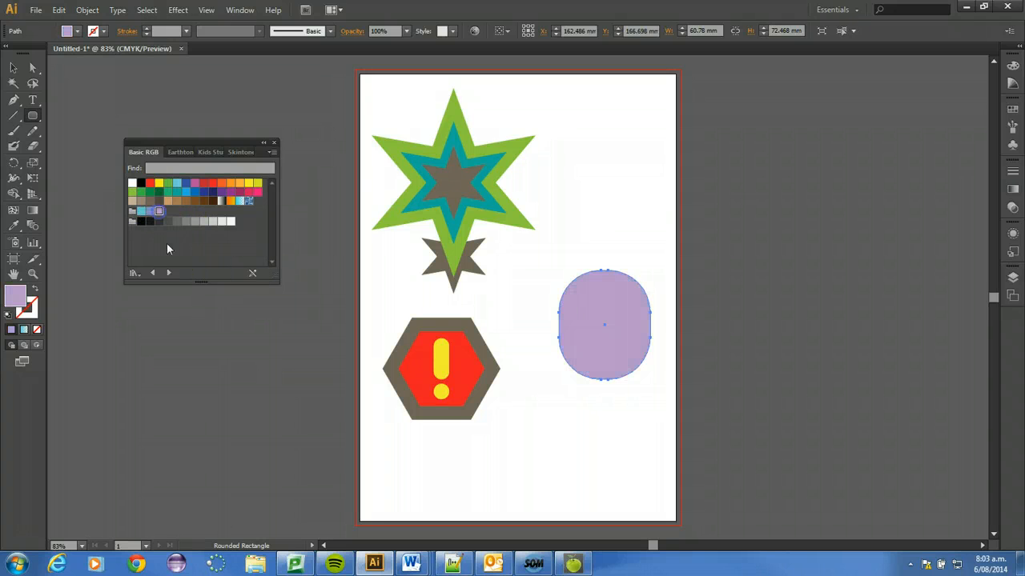
- Look through the open Earthtone, Kids Stuff and Skintones swatch libraries, and close the library group
click(183, 152)
click(209, 152)
click(241, 152)
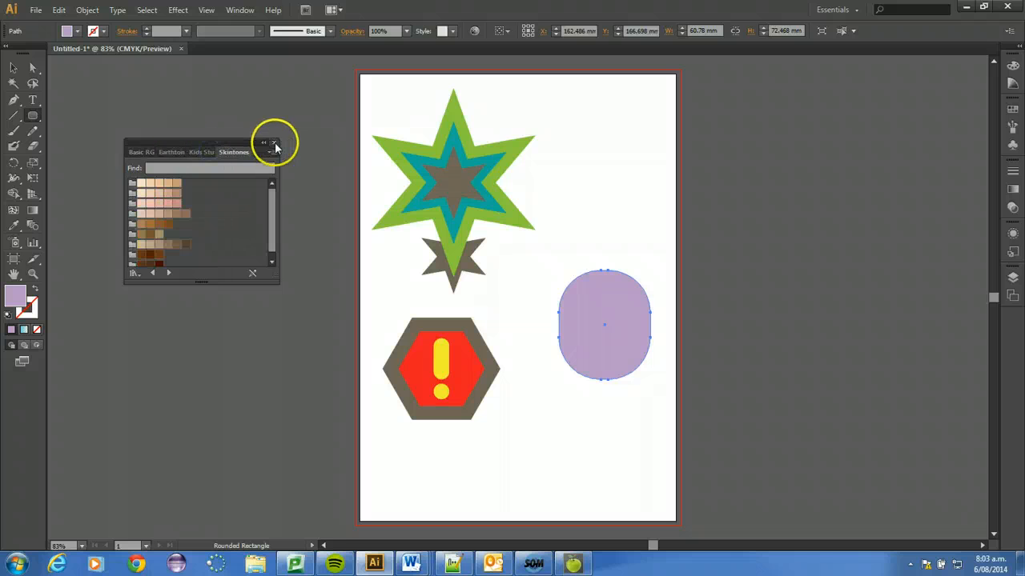
click(274, 146)
- Fill the rounded rectangle with the teal swatch from the document's default swatches
click(76, 32)
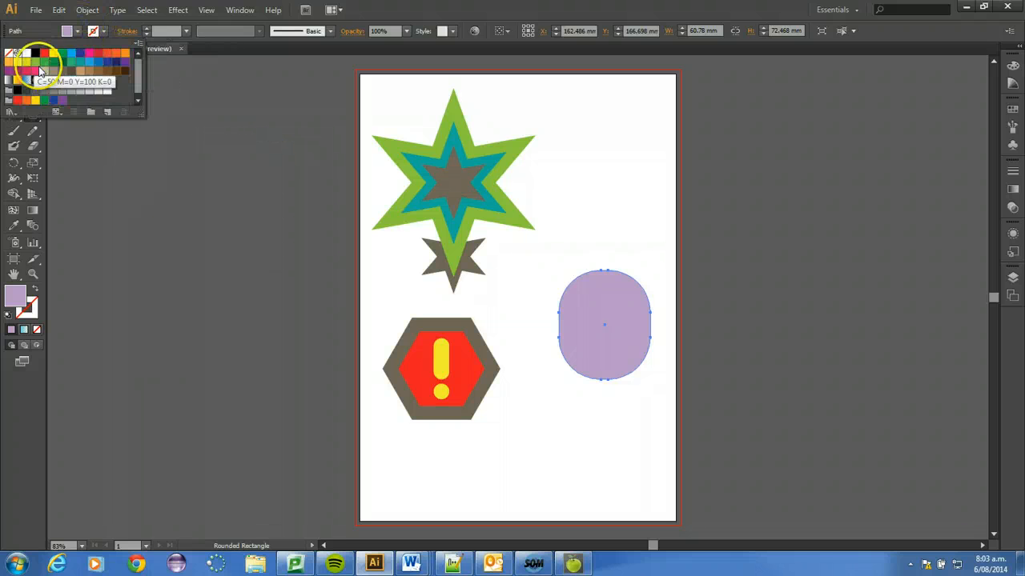
click(137, 103)
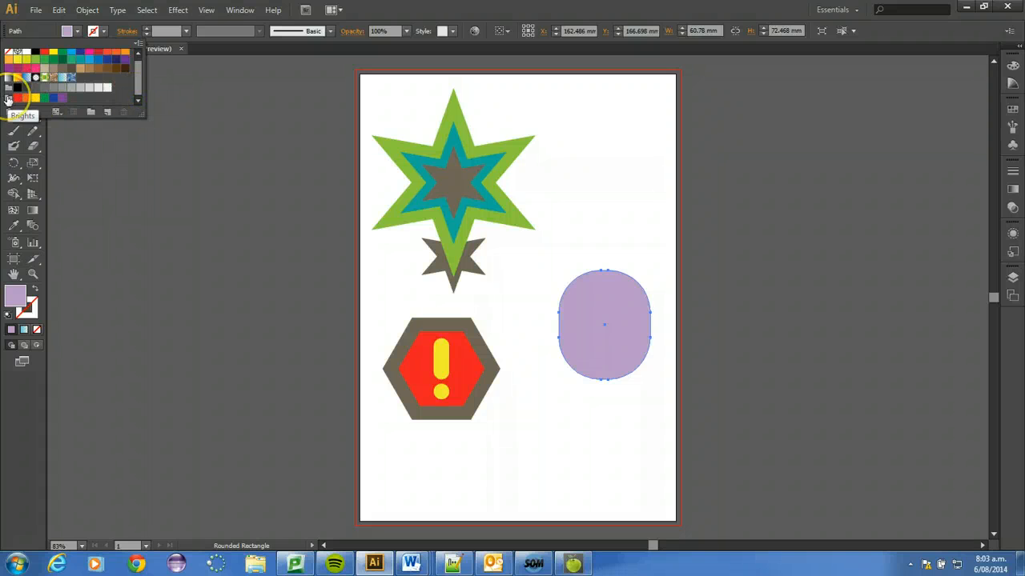
drag(139, 75, 140, 72)
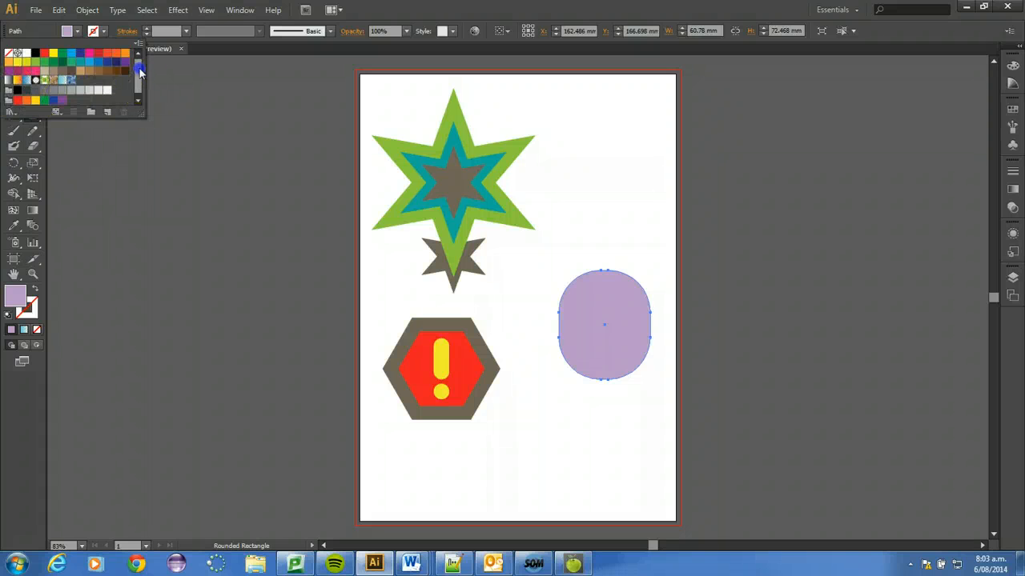
click(80, 63)
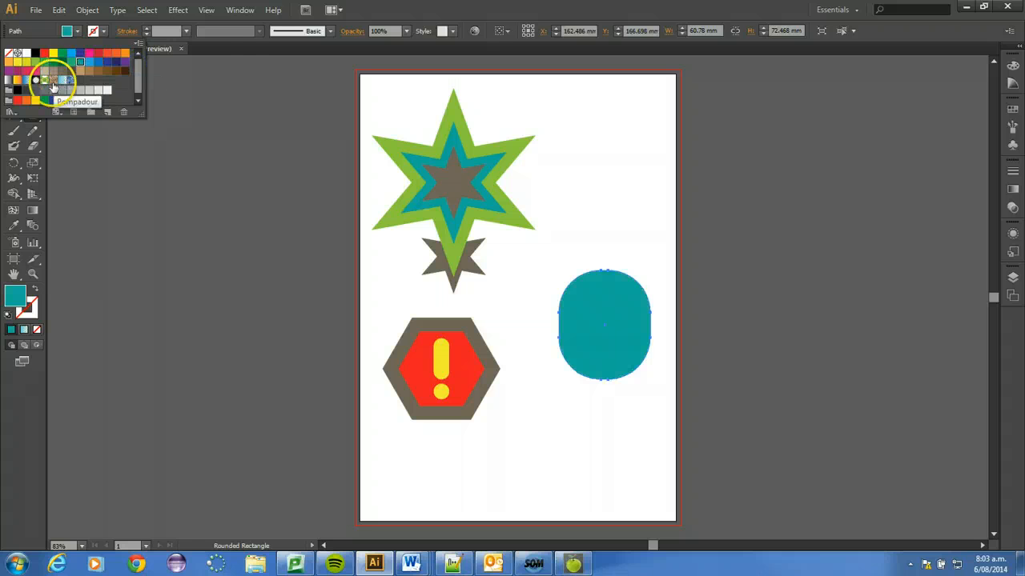
- Give the rounded rectangle a dark green stroke and increase its weight to 26 pt
click(104, 32)
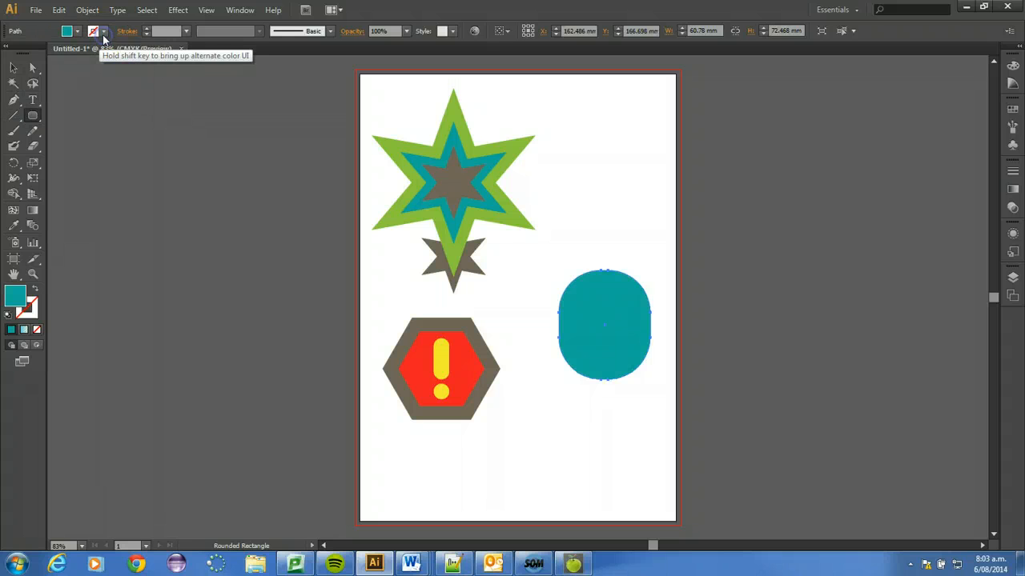
click(104, 32)
click(55, 64)
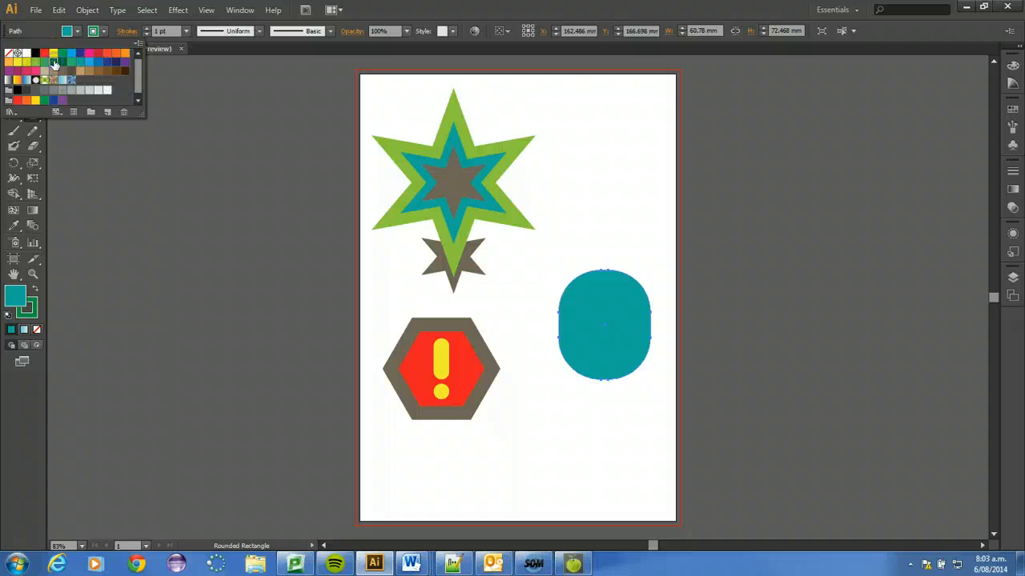
click(147, 28)
click(147, 28)
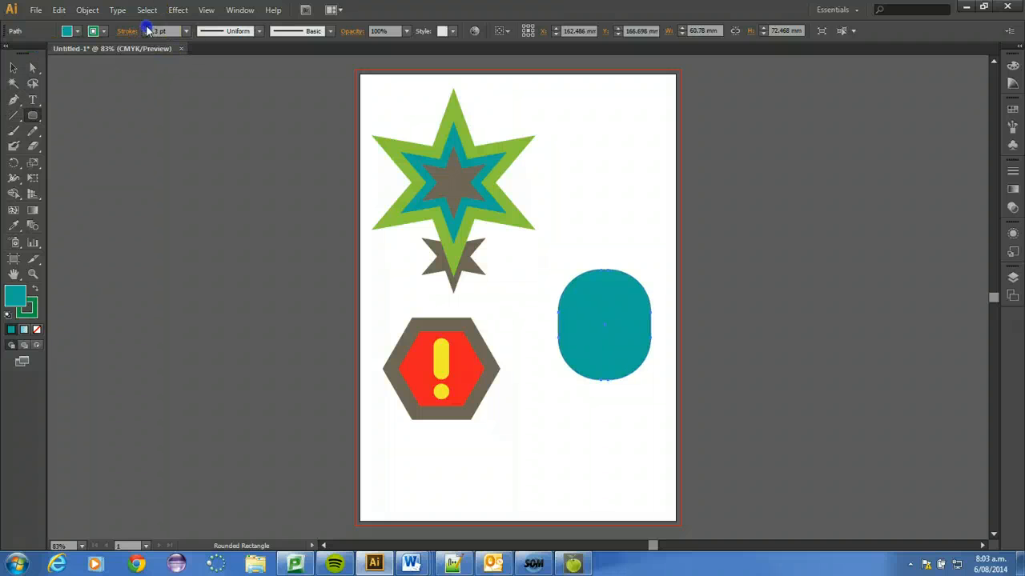
click(147, 28)
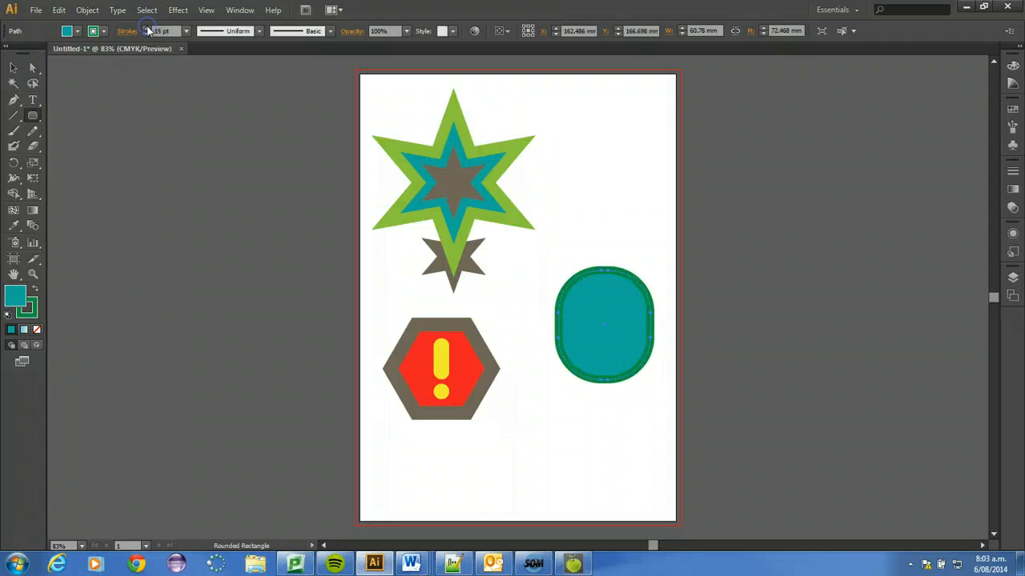
click(148, 28)
click(147, 28)
click(147, 28)
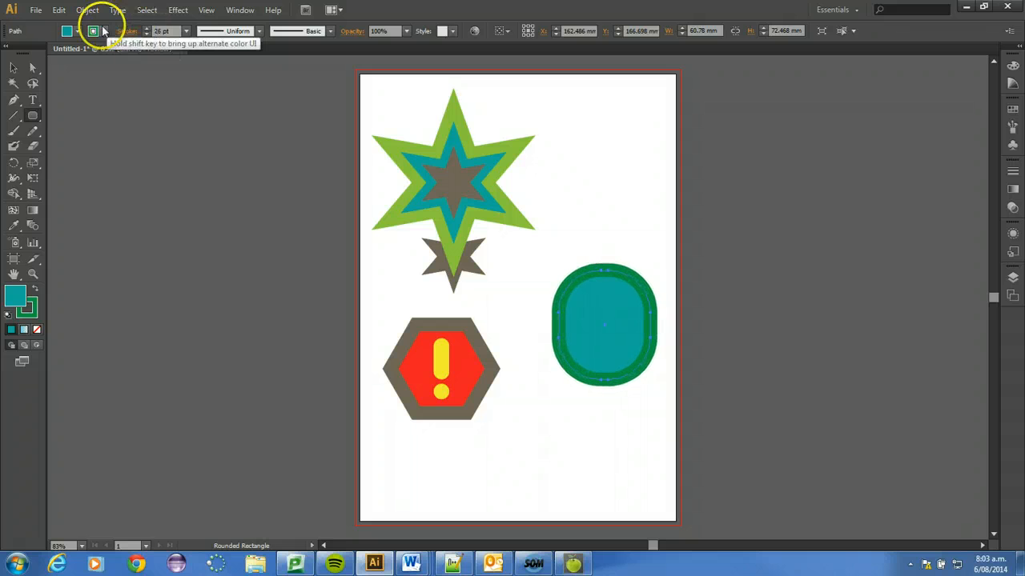
- Recolour the rounded rectangle's stroke with the bright pink swatch
click(99, 31)
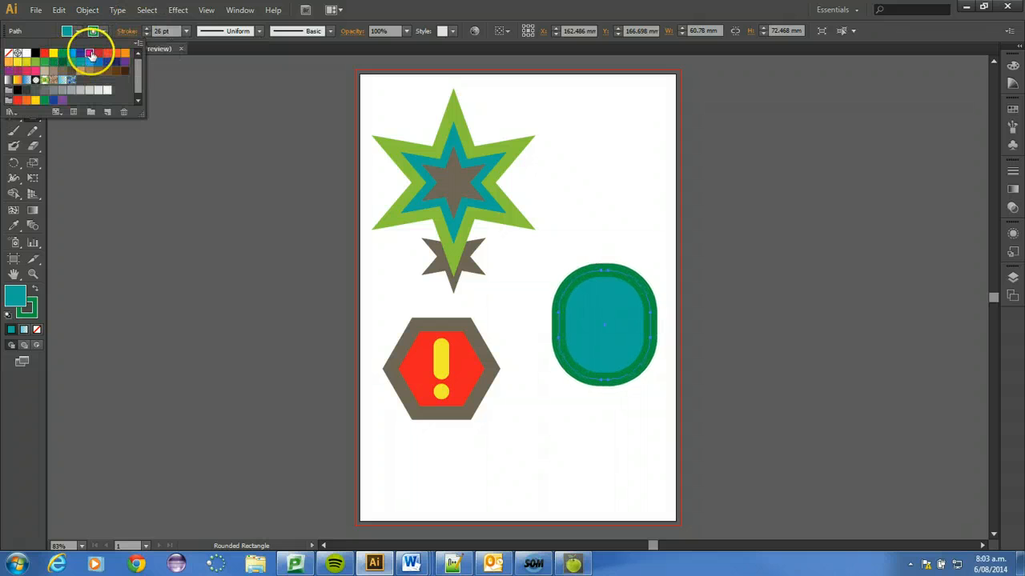
click(89, 53)
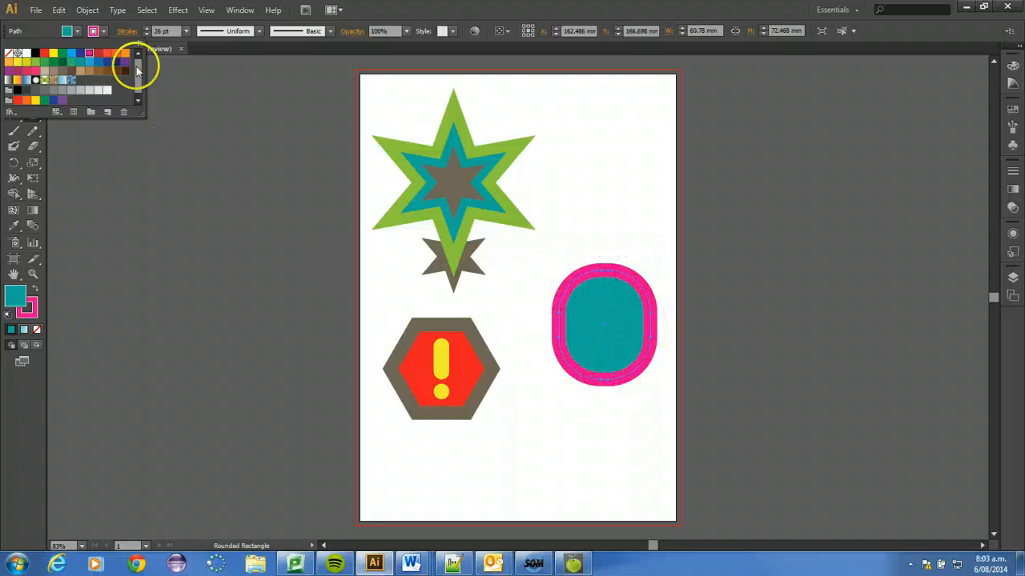
click(433, 11)
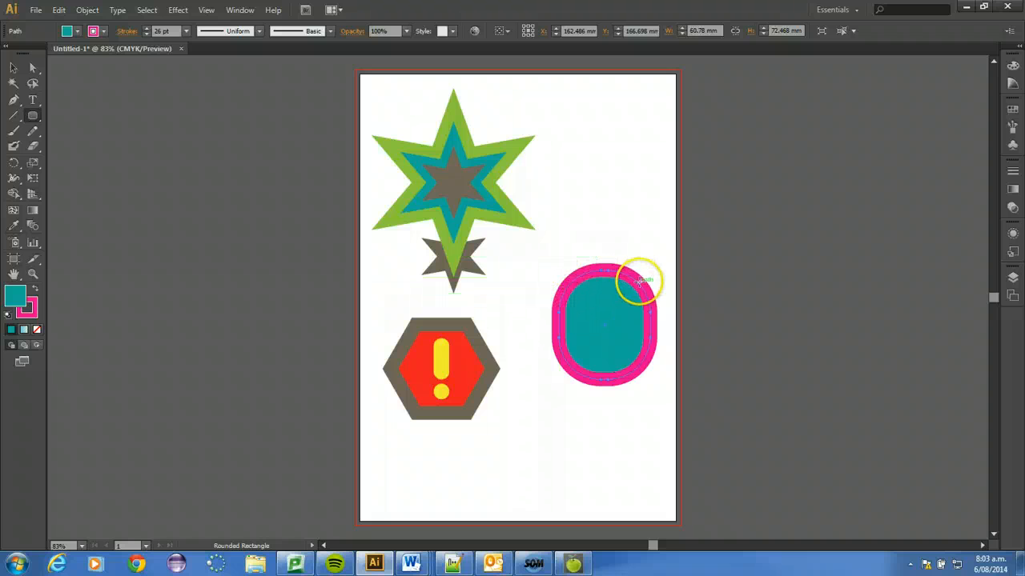
- Try the symmetric lens-shaped profile and Width Profile 6 on the rounded rectangle's stroke, and restore the Uniform profile
click(259, 31)
click(228, 77)
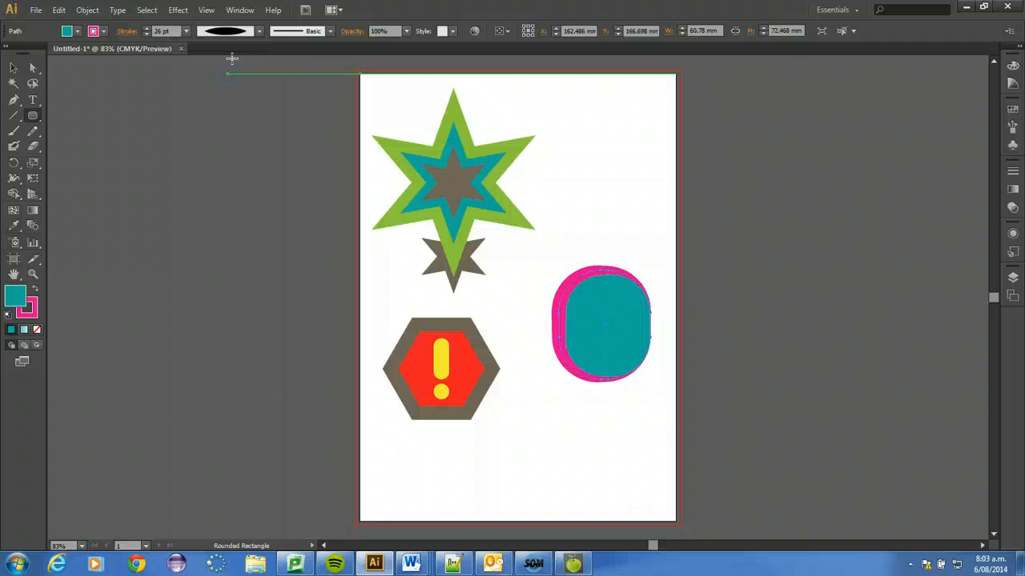
click(253, 30)
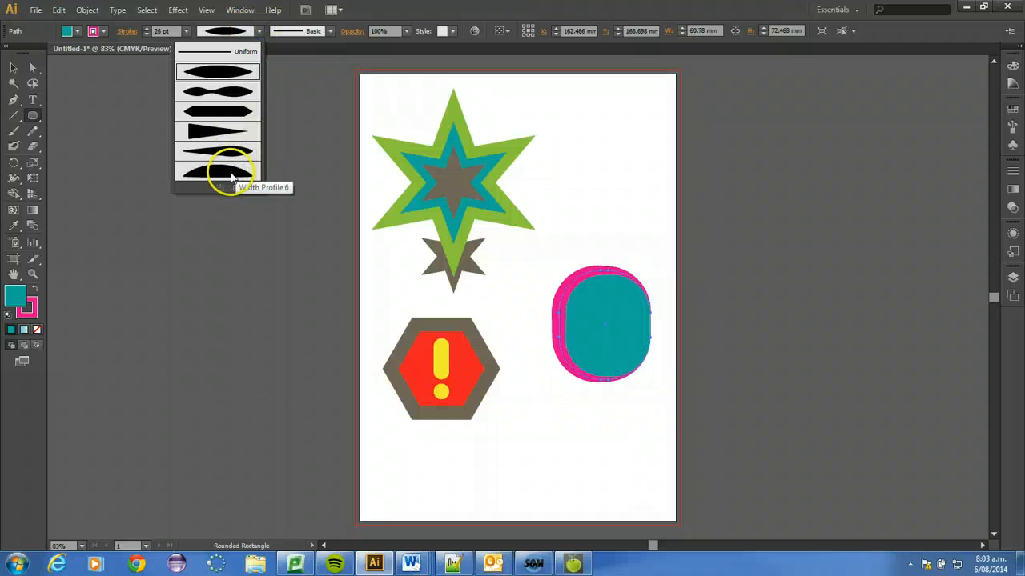
click(231, 174)
click(258, 31)
click(217, 52)
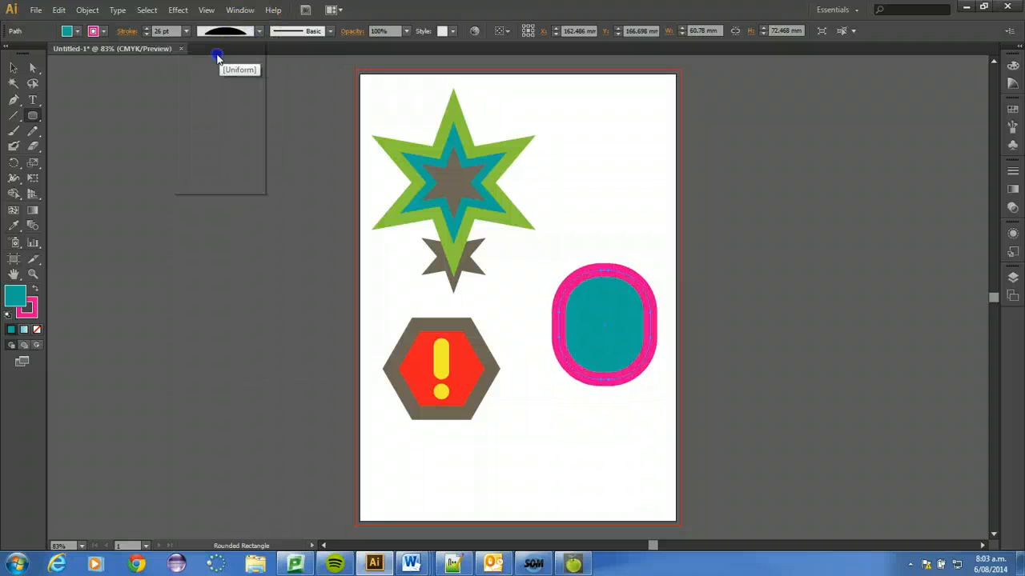
- Apply the rough charcoal-style art brush to the rounded rectangle's outline
click(330, 31)
mouse_move(327, 69)
mouse_down()
mouse_move(329, 102)
mouse_move(327, 74)
mouse_up()
click(272, 80)
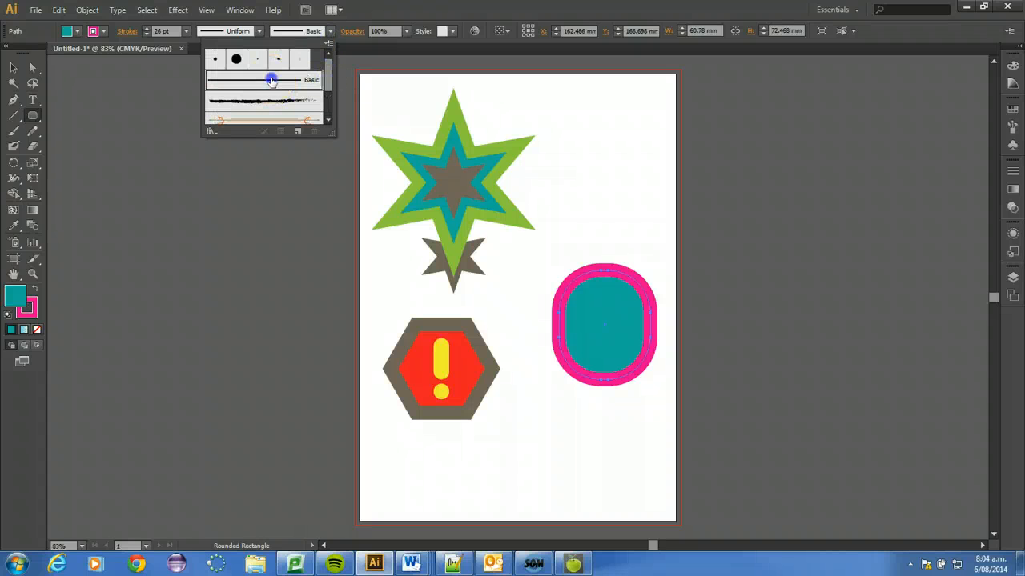
click(274, 104)
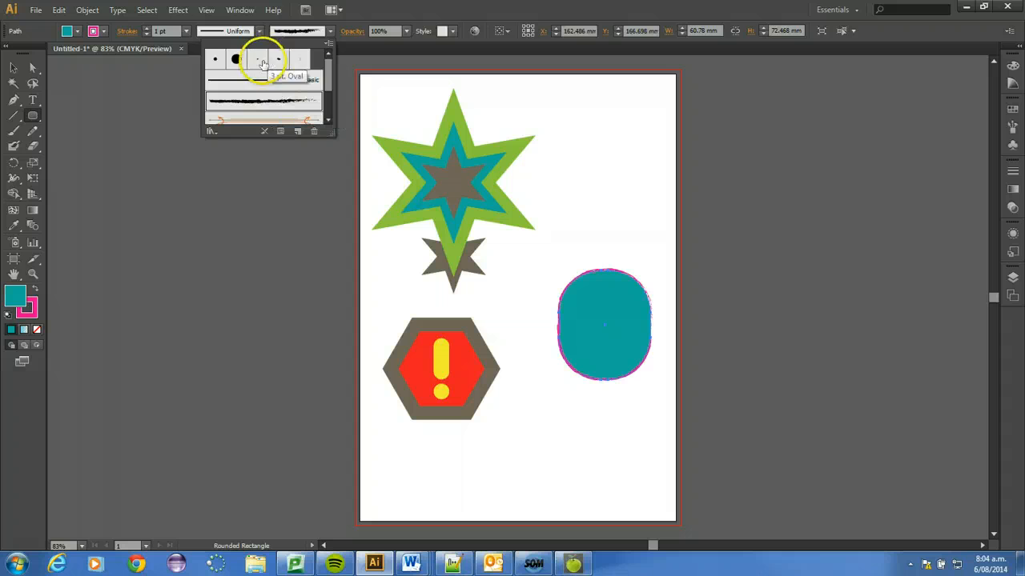
- Open the Decorative_Scatter brush library and apply its purple 3D geometric brush to the rounded rectangle's outline
click(213, 132)
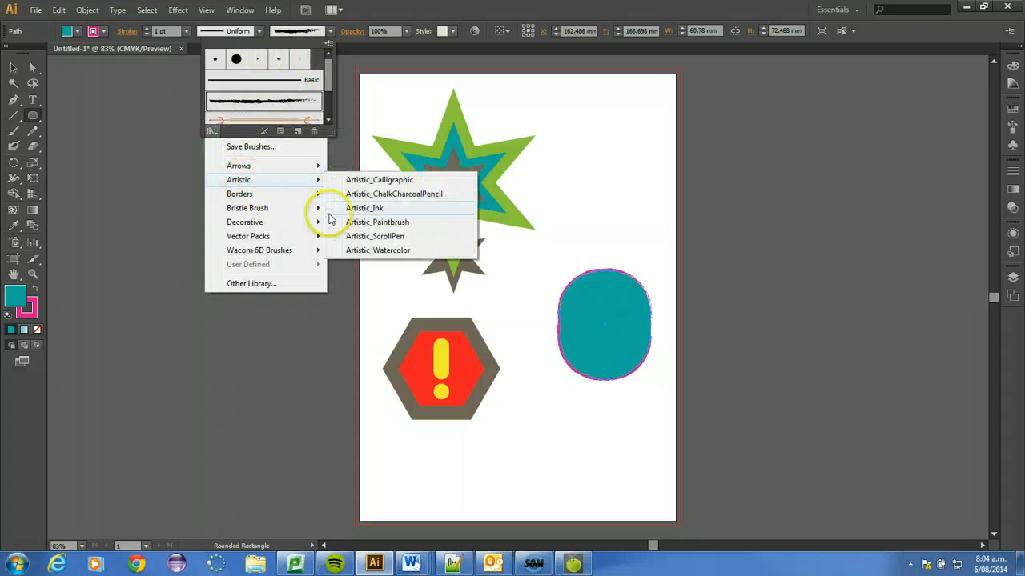
mouse_move(275, 226)
click(352, 236)
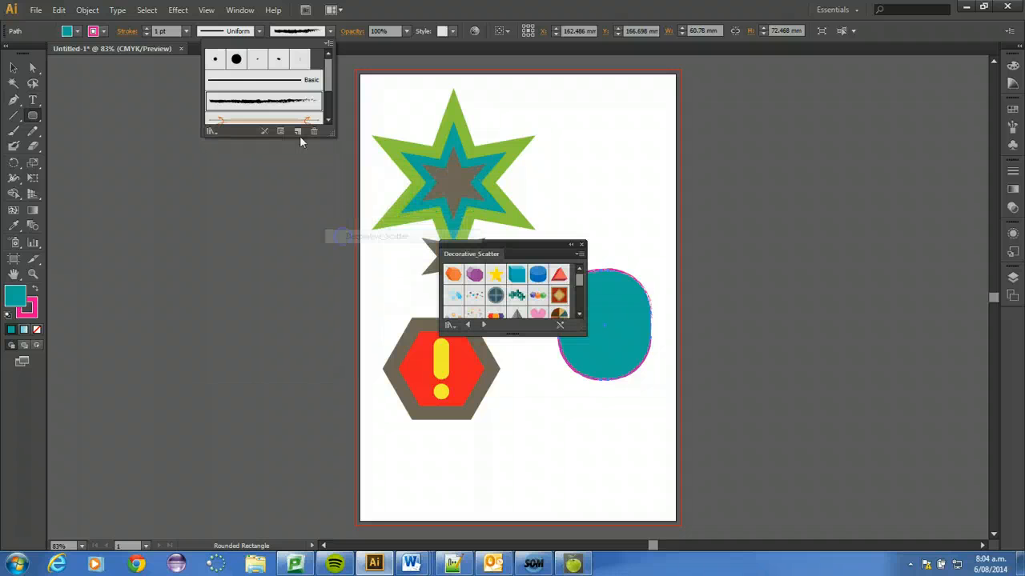
click(479, 278)
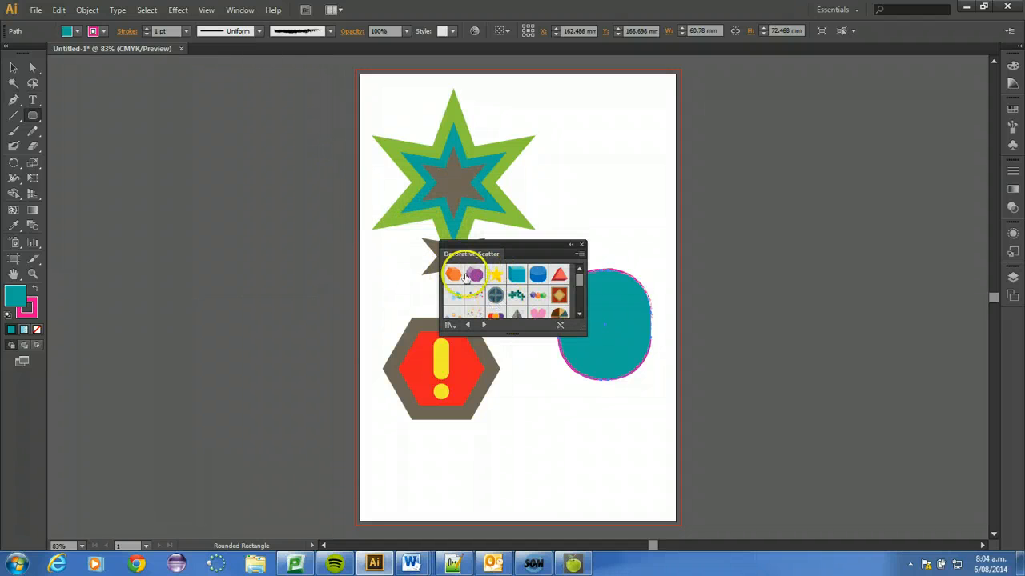
- Move the scatter library off the artwork, try its teal cube and Crosses brushes on the outline, and close the library
click(547, 252)
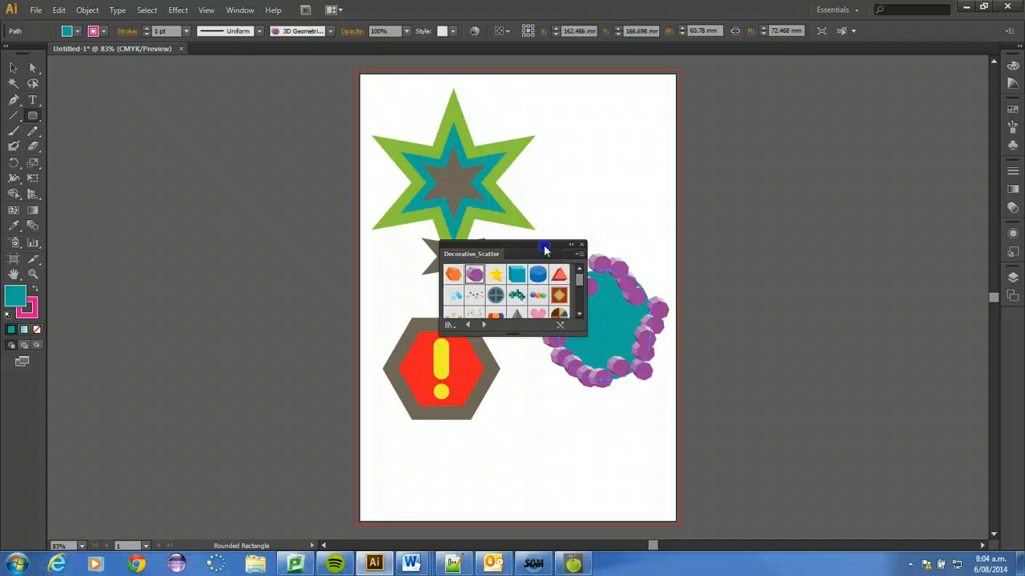
drag(544, 251, 324, 176)
click(296, 202)
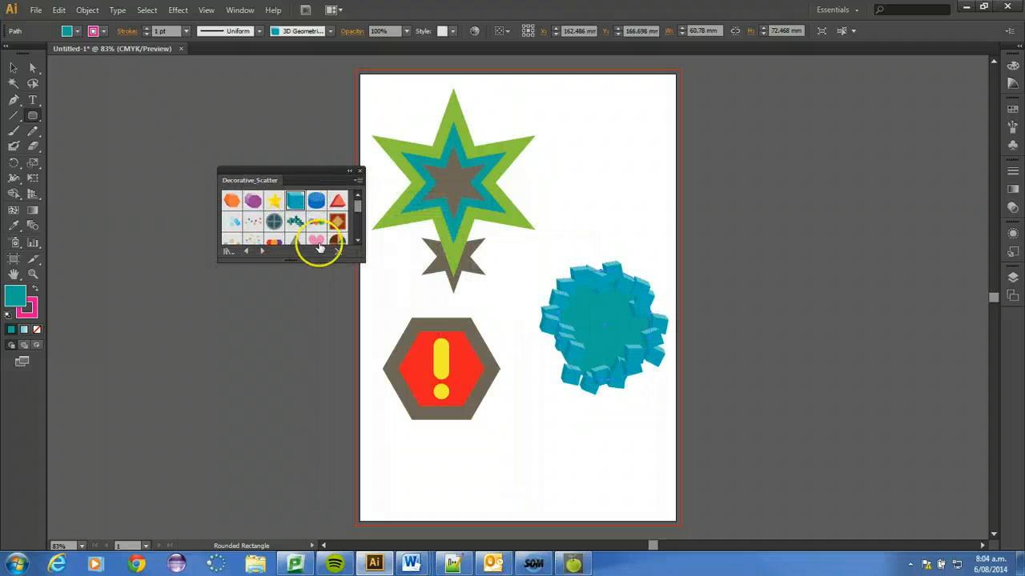
click(295, 222)
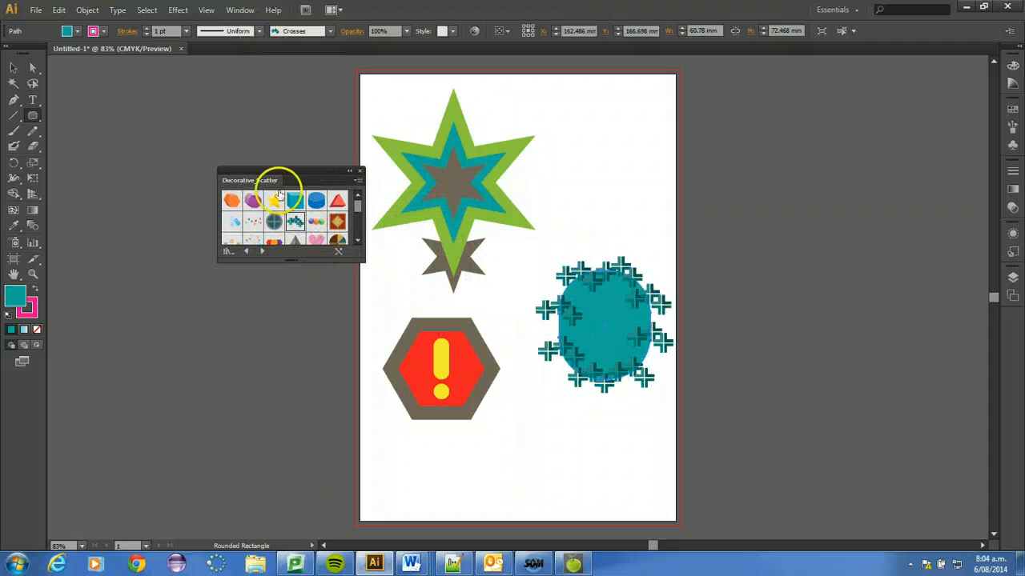
click(359, 170)
- Open the Decorative_Banners and Seals brush library
click(103, 31)
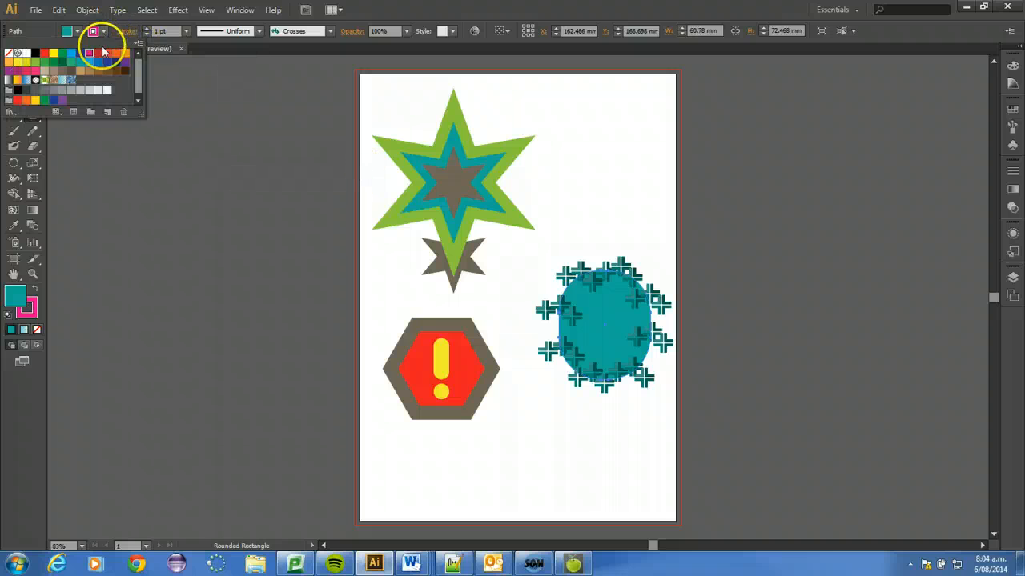
click(329, 31)
click(330, 30)
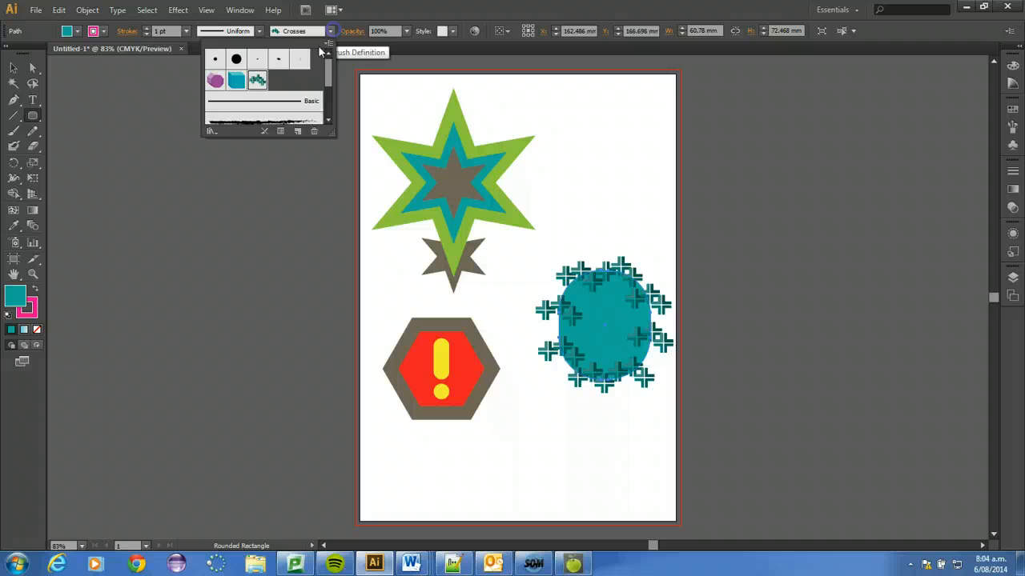
click(212, 130)
mouse_move(270, 227)
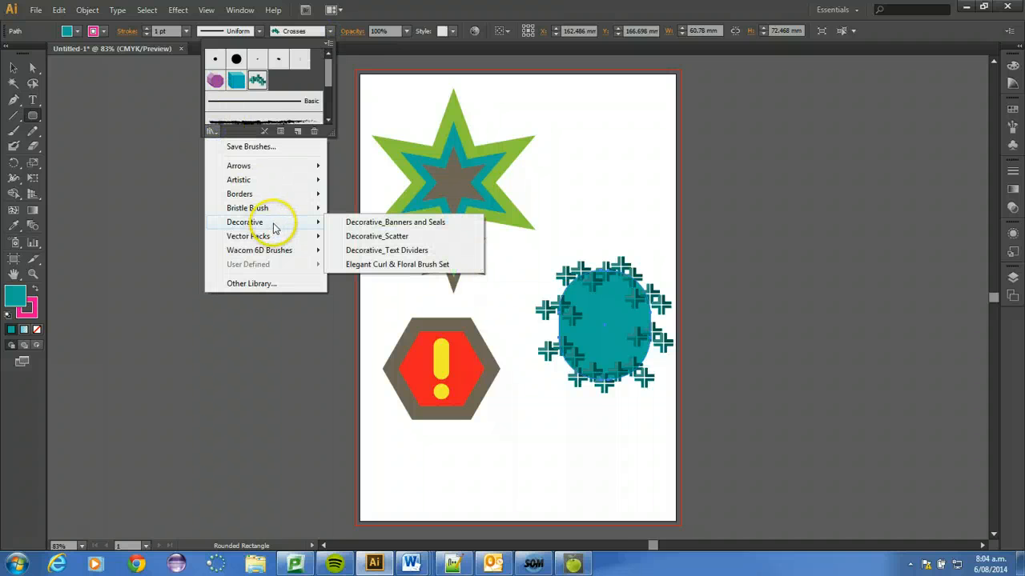
click(352, 222)
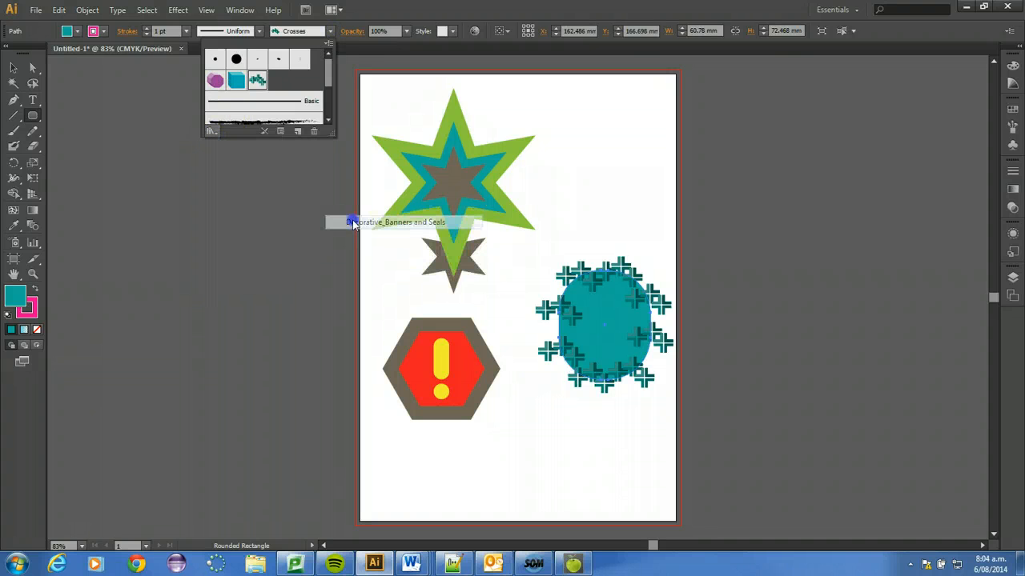
- Try the red-outlined, orange and wavy blue banner brushes on the rounded rectangle's outline
click(298, 205)
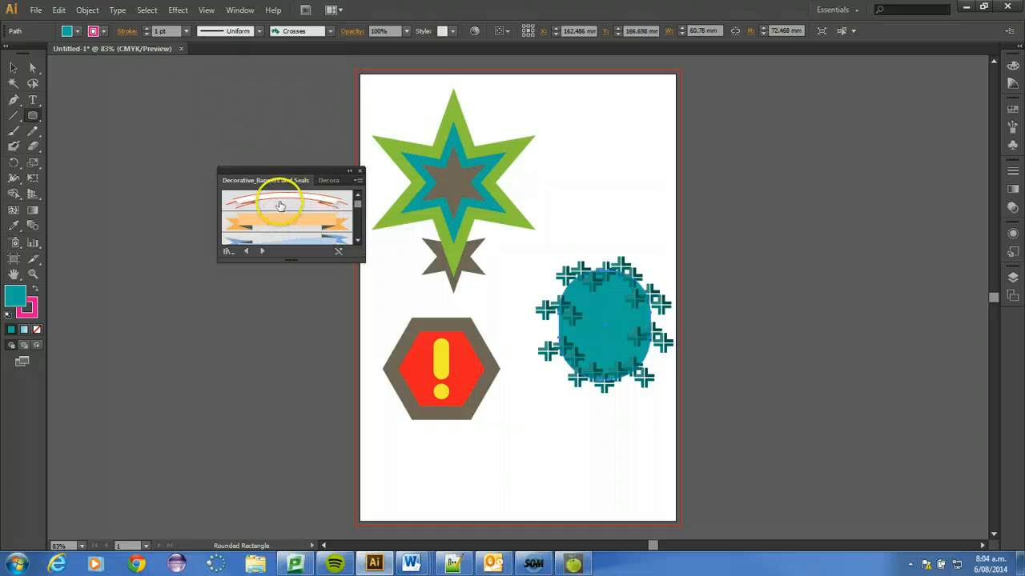
click(280, 206)
click(287, 224)
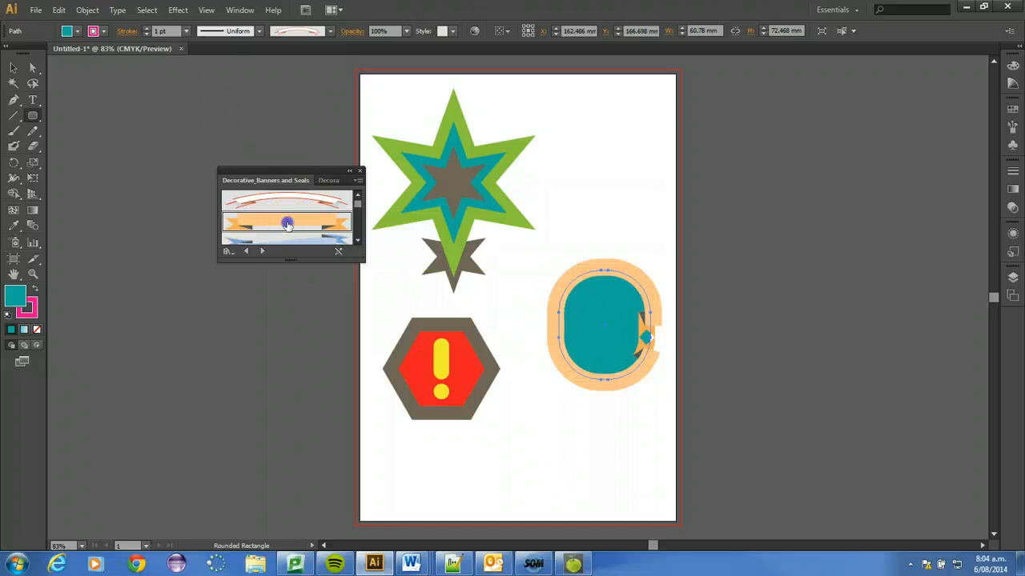
click(357, 240)
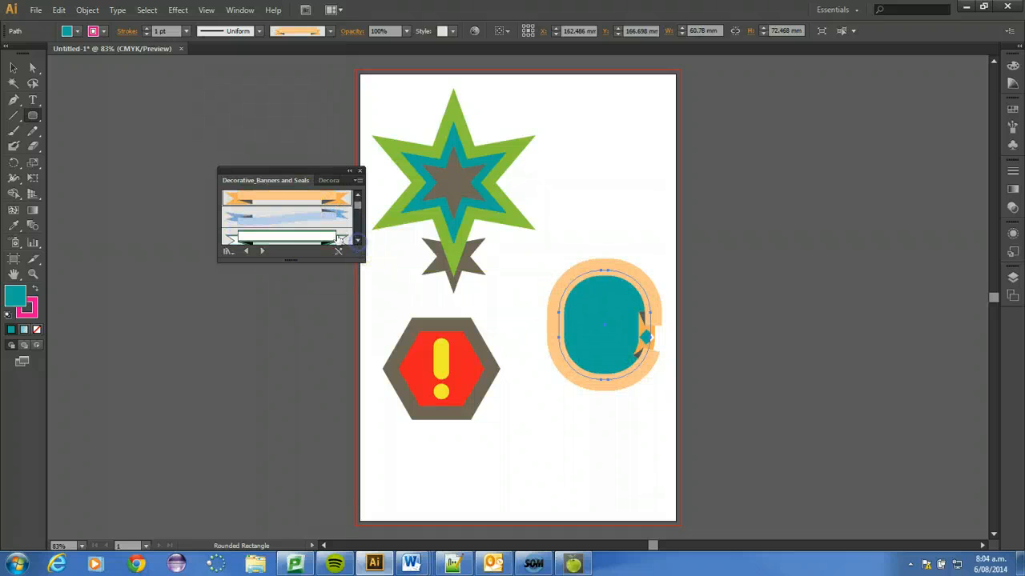
click(294, 221)
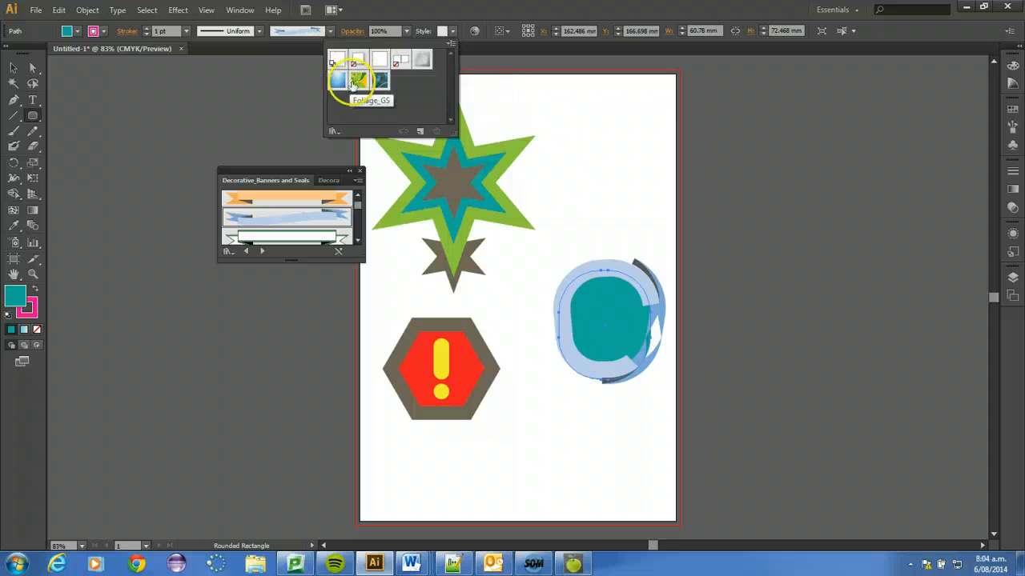
- Try the Foliage_GS, dark blue swirl and grey bevelled graphic styles on the rounded rectangle, ending with the glossy blue style
click(355, 82)
click(378, 79)
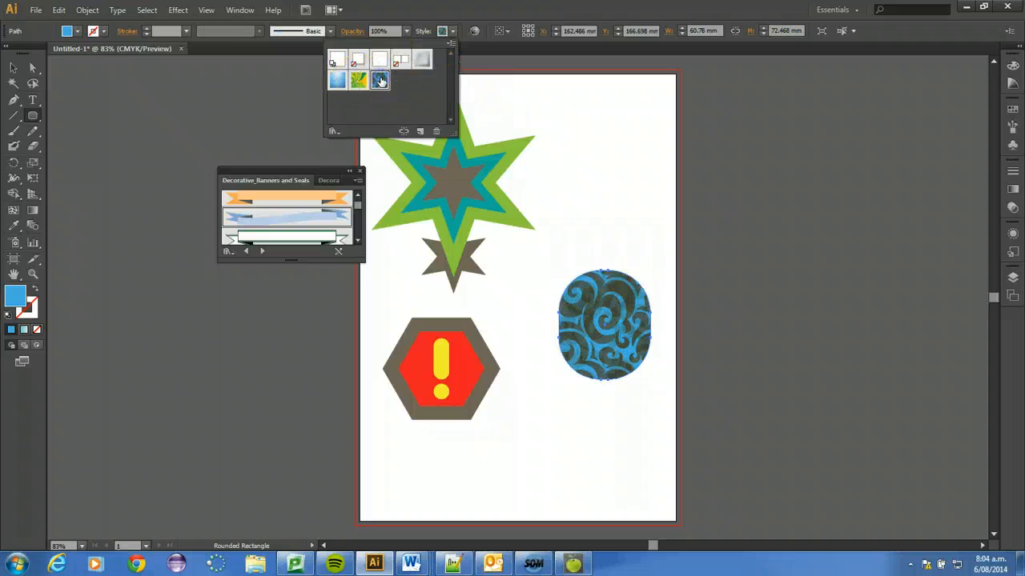
click(422, 59)
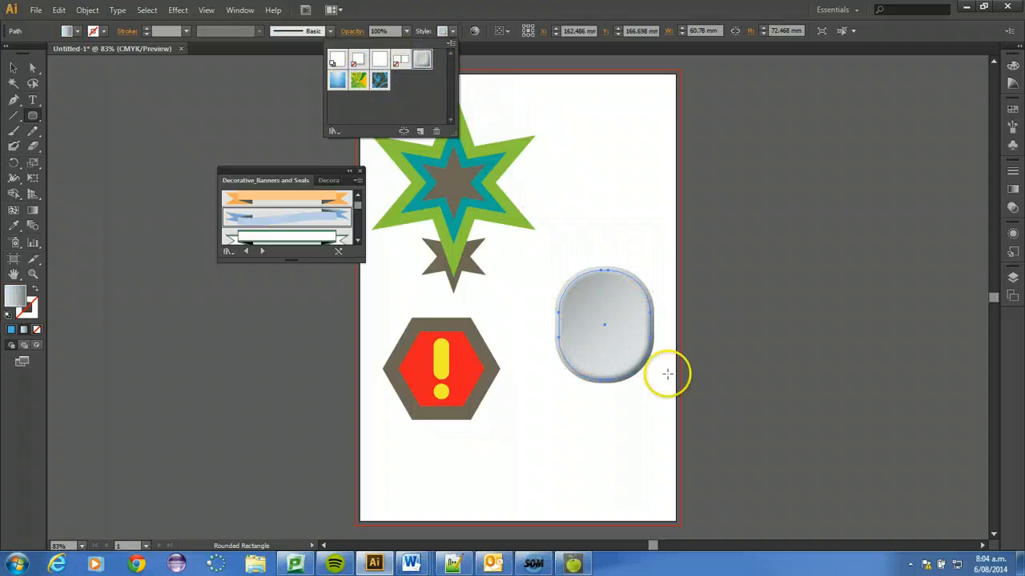
click(336, 80)
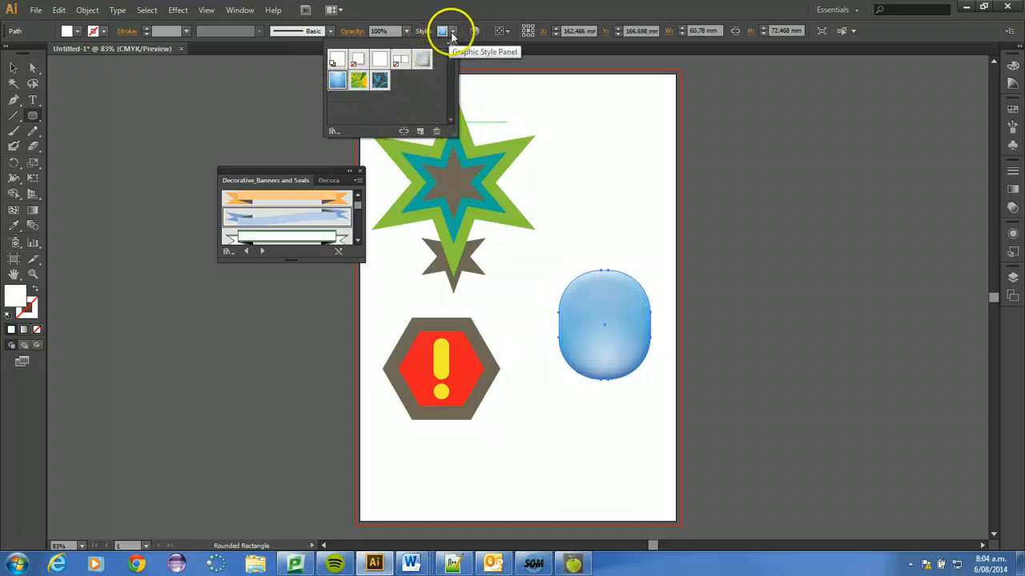
- Reselect the rounded rectangle and replace its glossy blue style with the Default Graphic Style
click(590, 130)
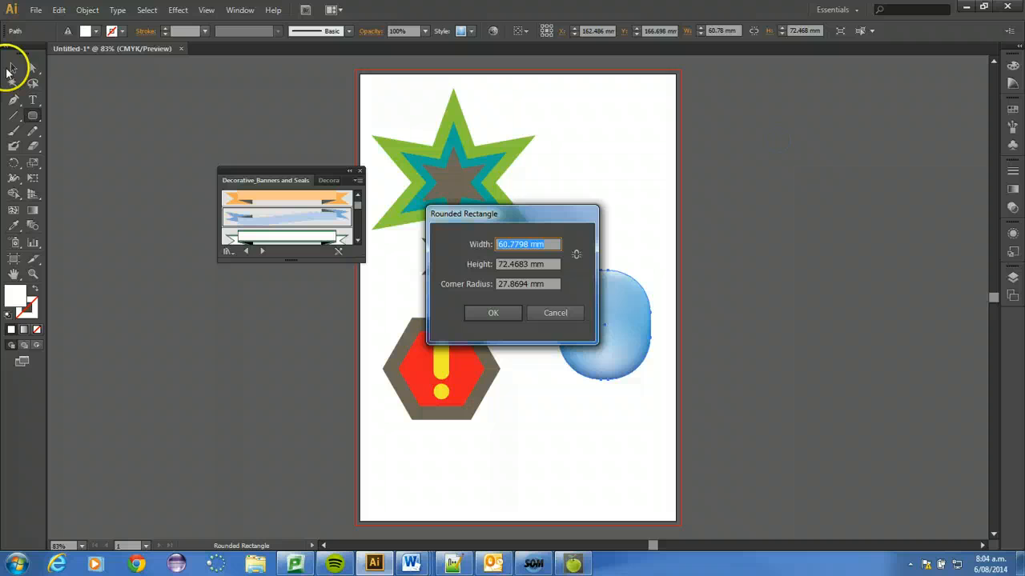
click(555, 313)
click(10, 67)
click(812, 417)
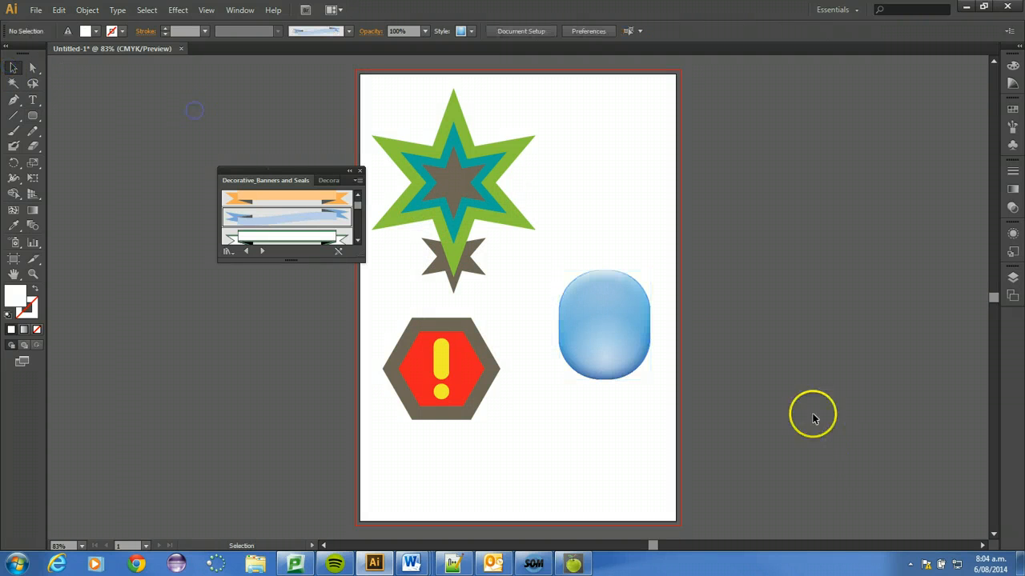
click(598, 293)
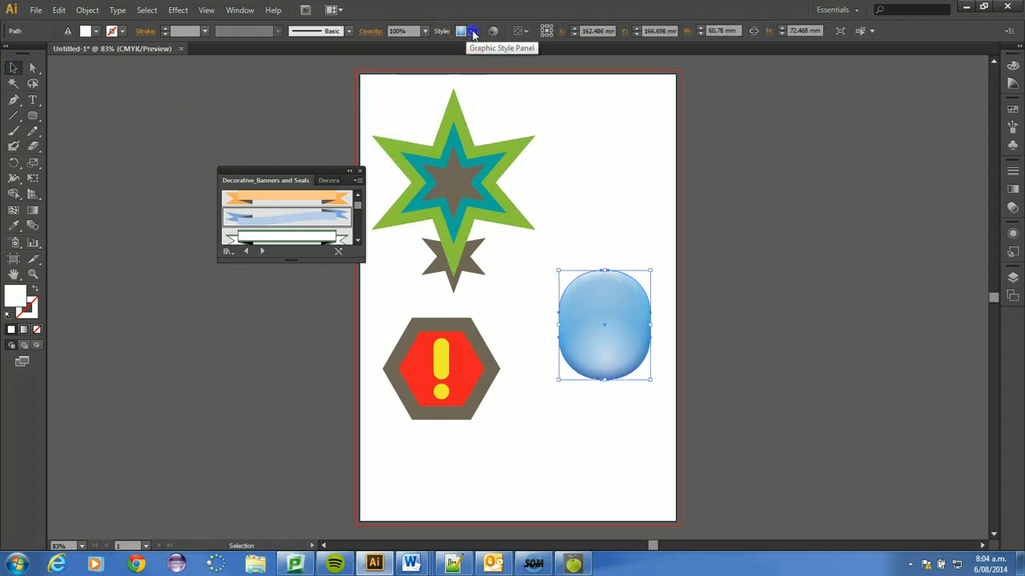
click(474, 32)
click(377, 62)
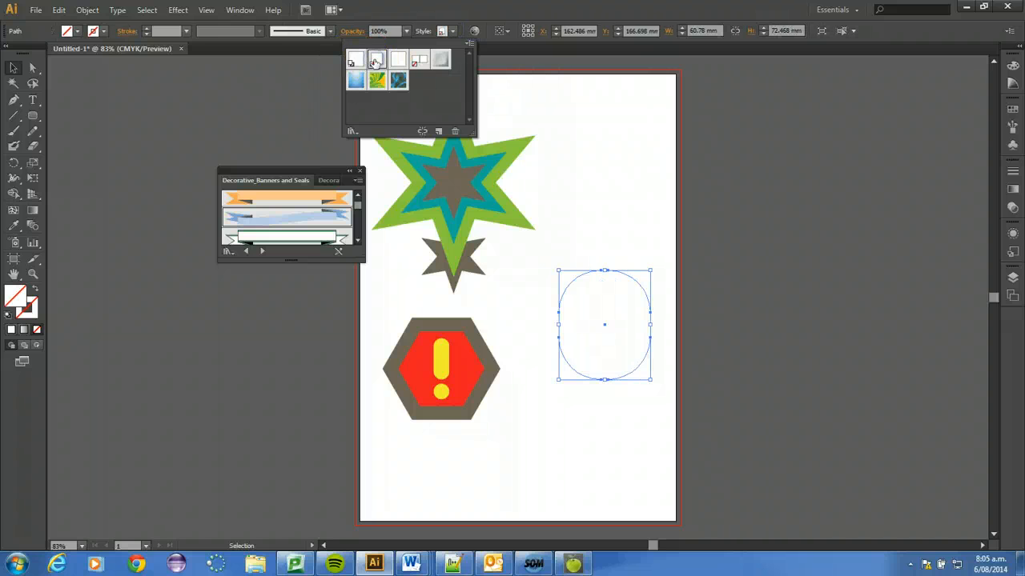
click(356, 63)
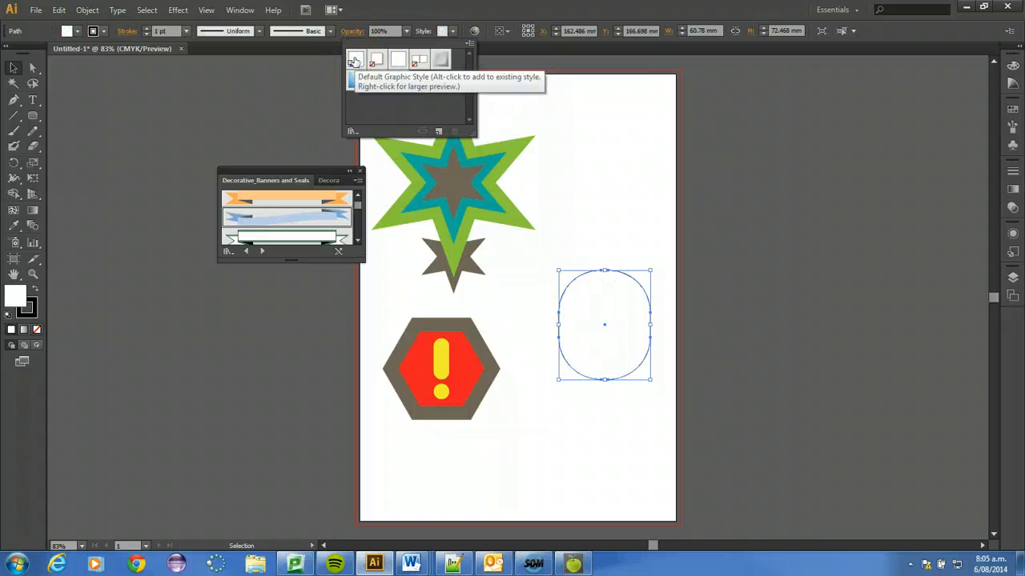
click(442, 5)
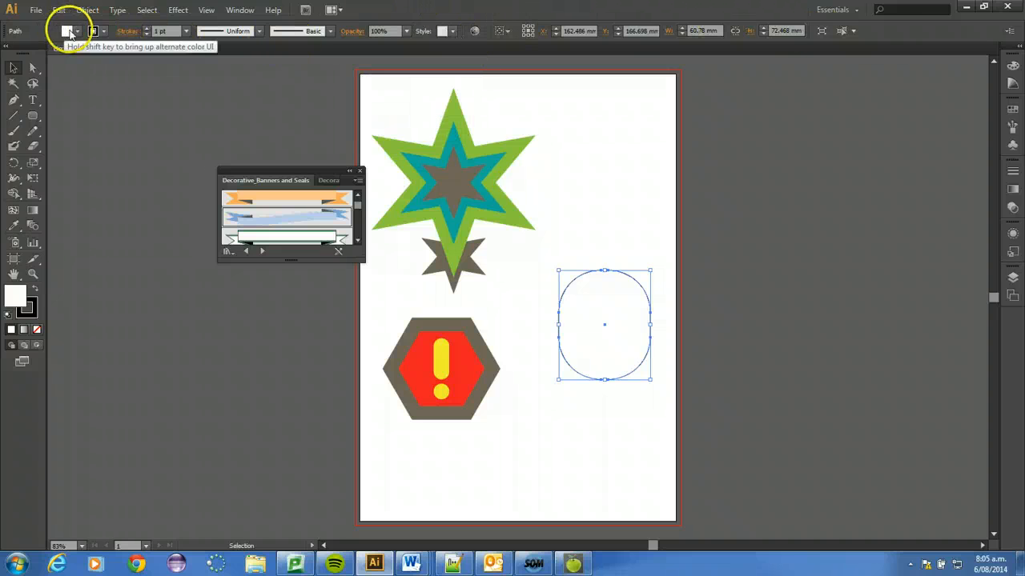
- Fill the rounded rectangle with dark green and colour its stroke CMYK Magenta
click(70, 32)
click(62, 62)
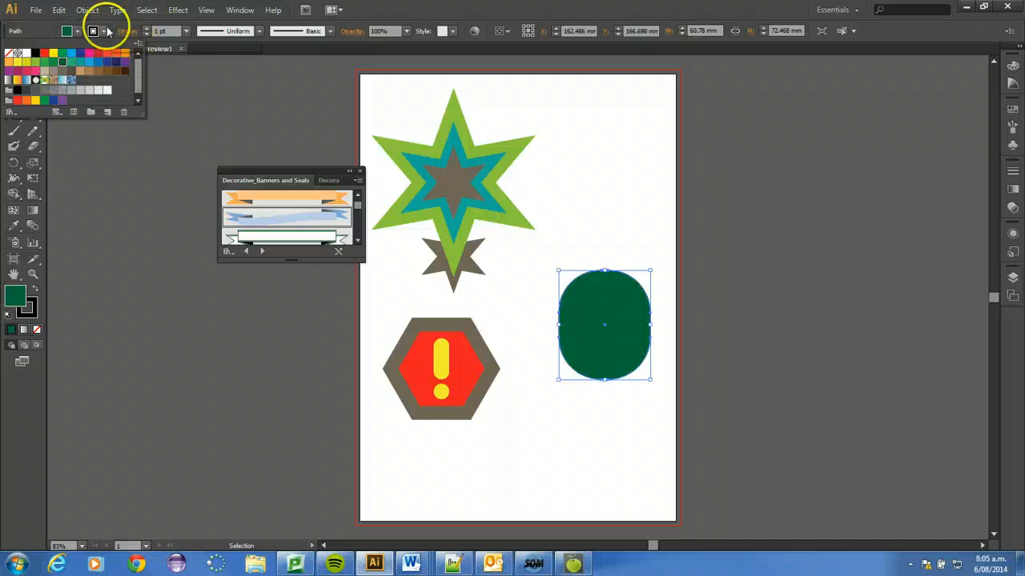
click(108, 30)
click(104, 32)
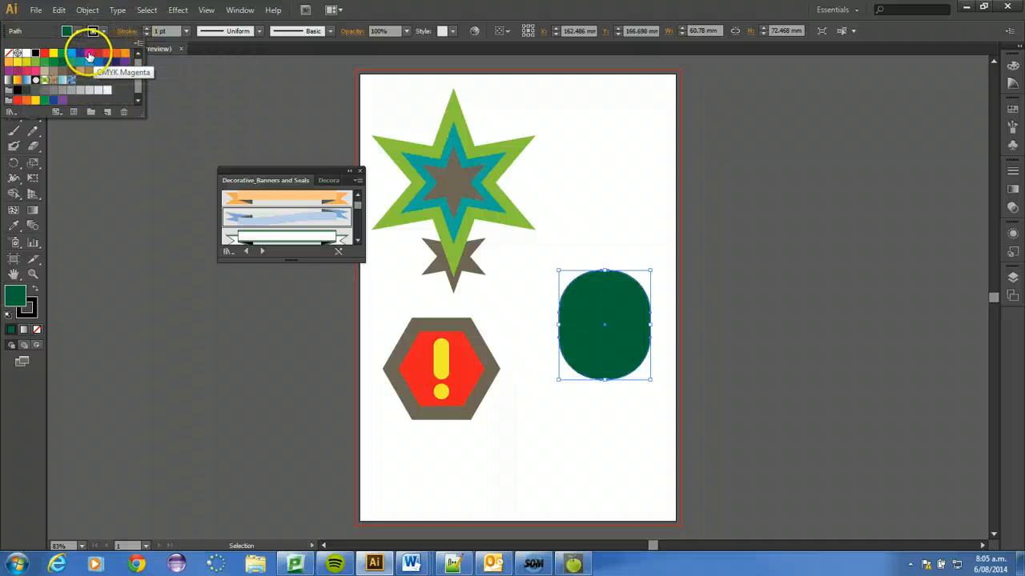
click(89, 54)
- Increase the rounded rectangle's stroke weight to 25 pt
click(147, 28)
click(147, 28)
click(147, 28)
click(147, 28)
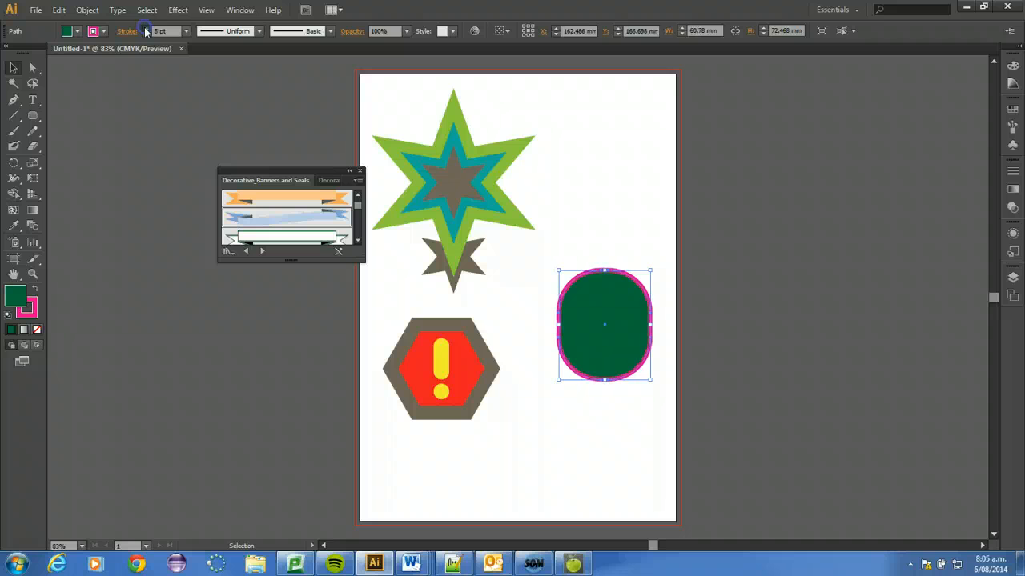
click(147, 28)
click(147, 28)
click(126, 32)
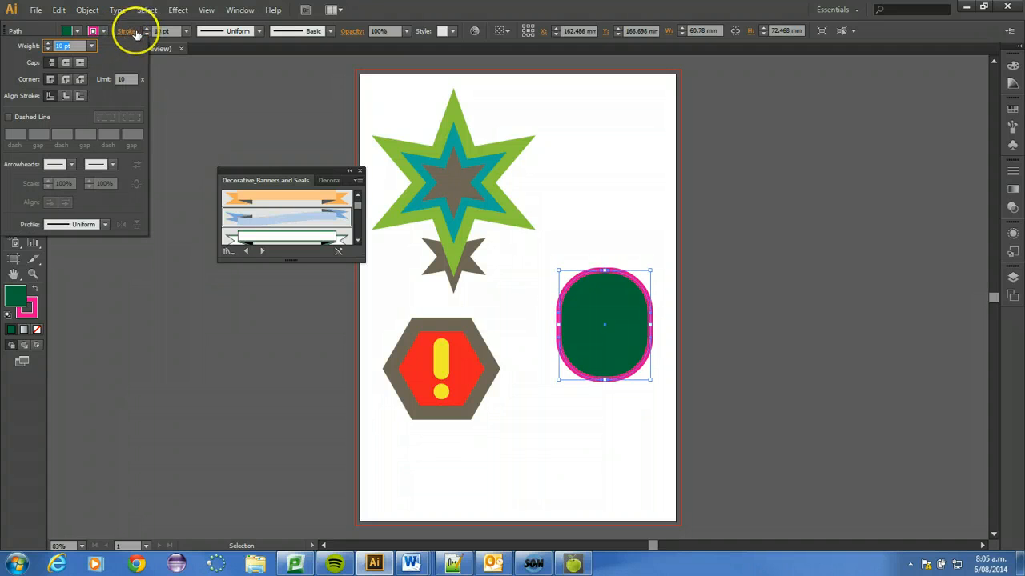
click(146, 28)
click(146, 28)
click(147, 28)
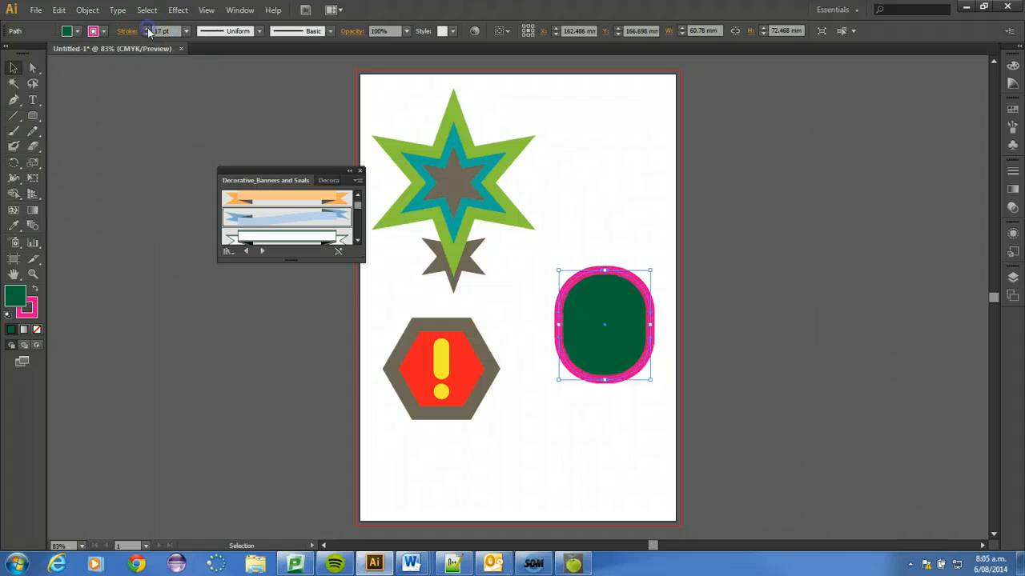
- Try aligning the magenta stroke to the inside and outside of the path, then return it to centre alignment
click(126, 33)
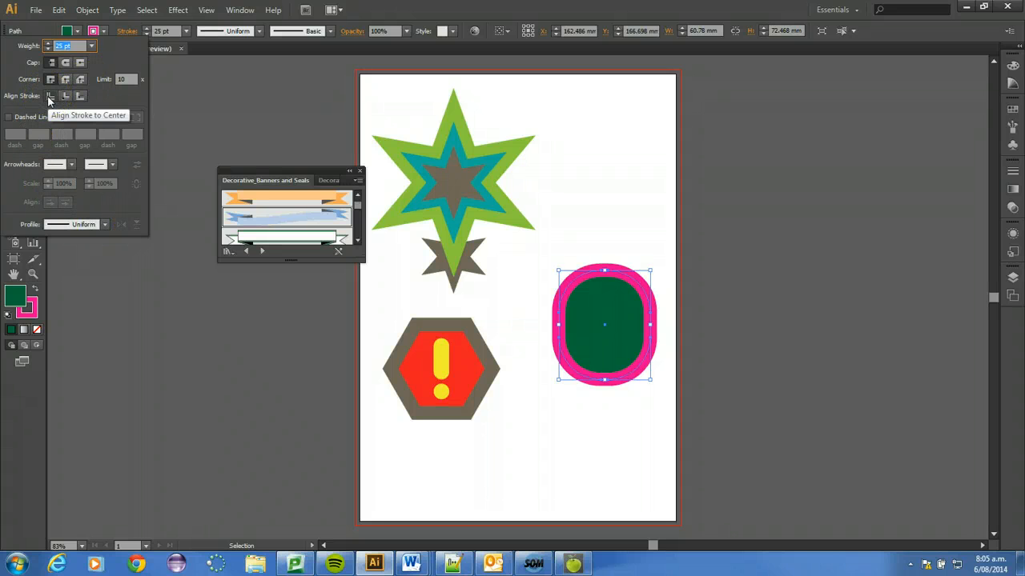
click(66, 96)
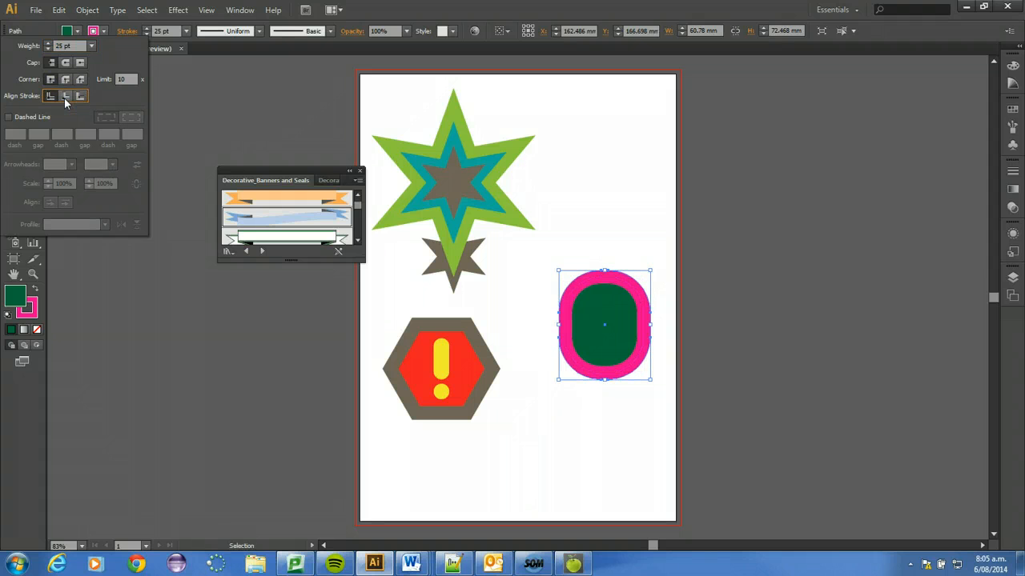
click(82, 96)
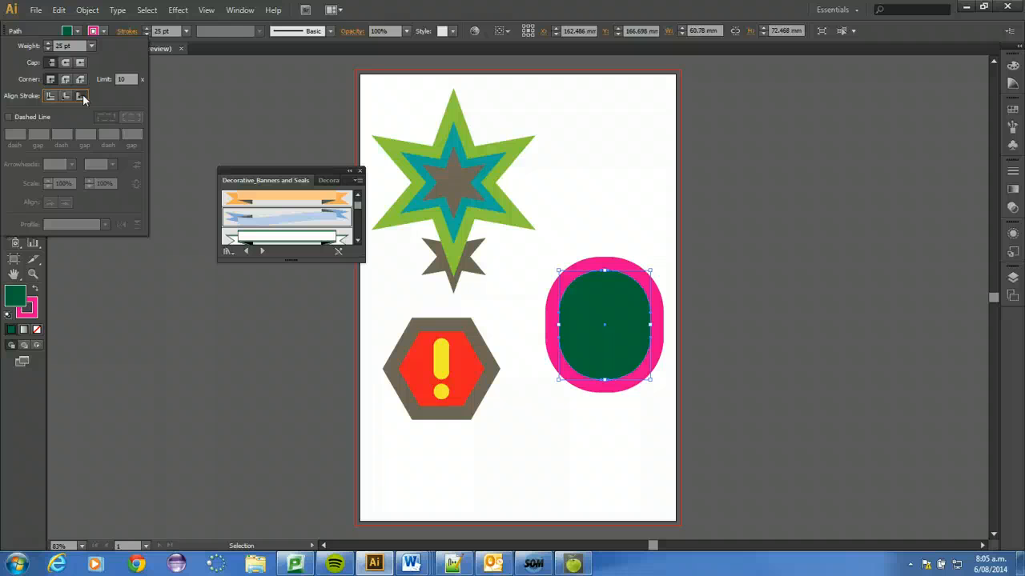
click(82, 93)
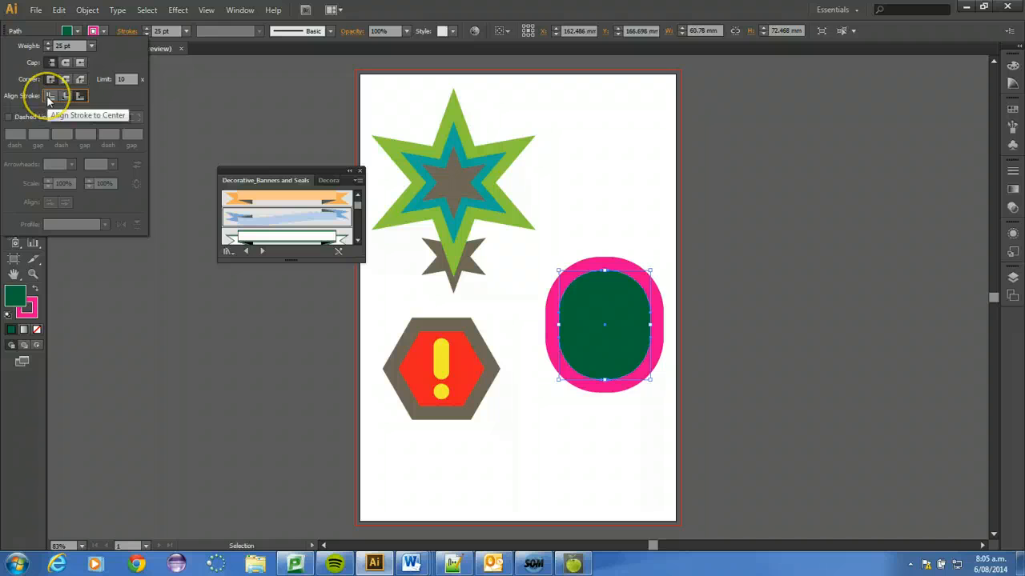
click(49, 97)
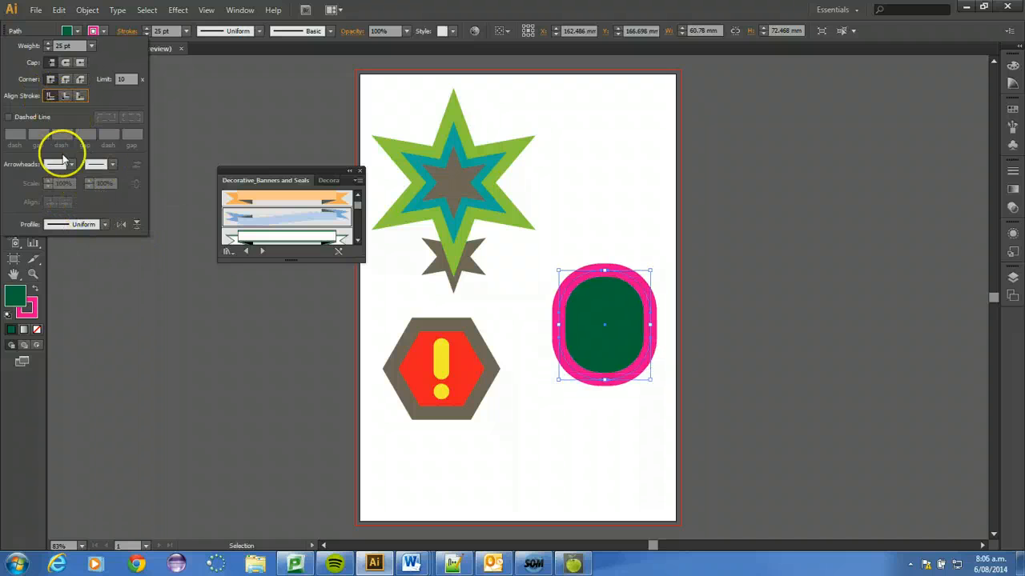
click(118, 31)
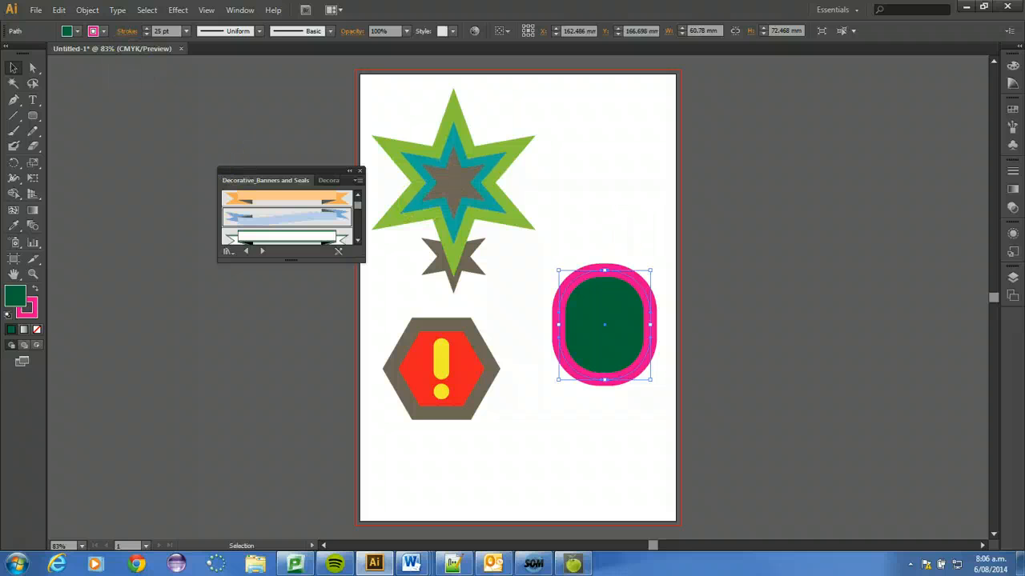
- Apply a linear gradient to the rounded rectangle's fill
click(29, 212)
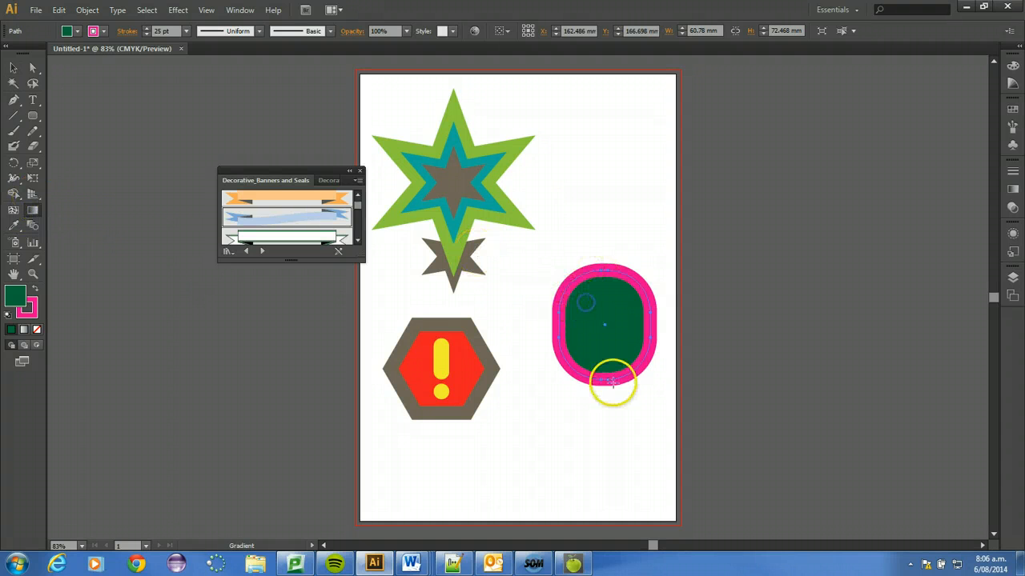
click(32, 308)
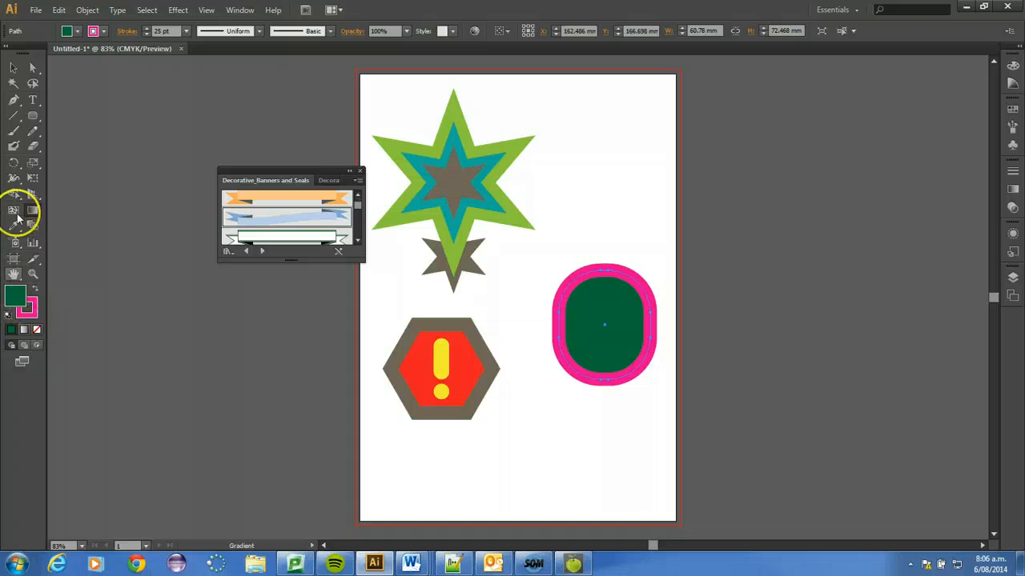
click(1013, 189)
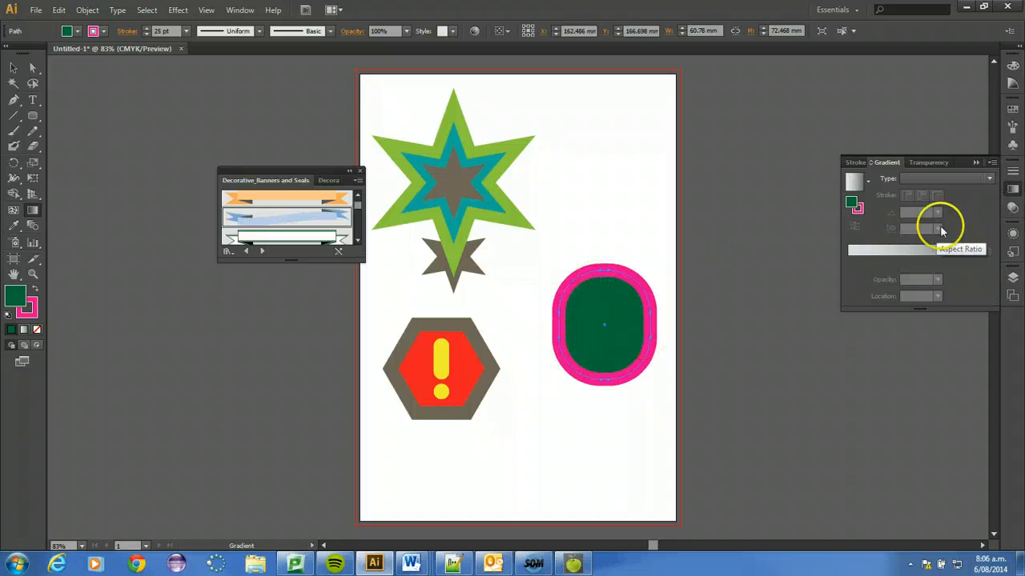
click(988, 178)
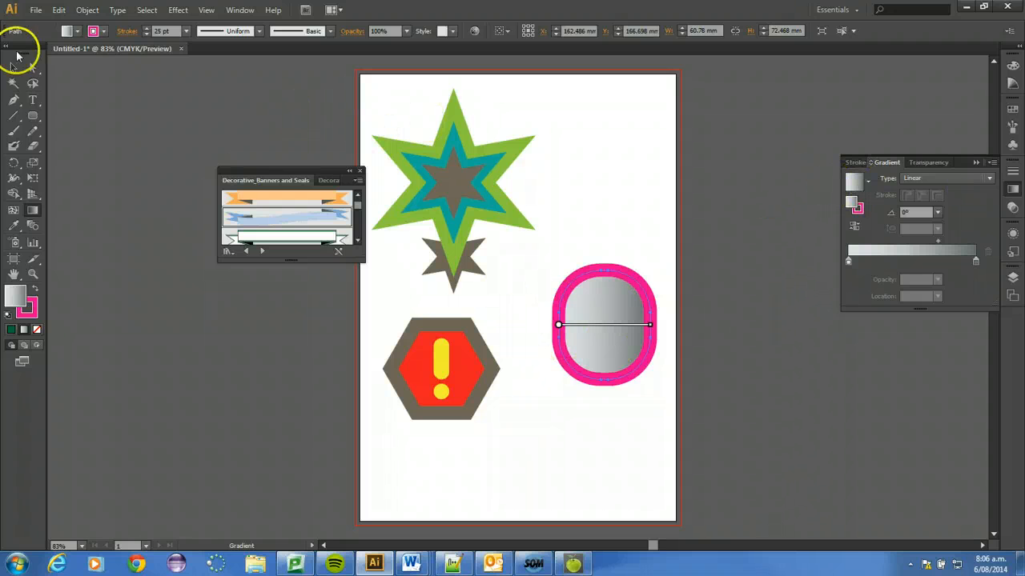
click(77, 33)
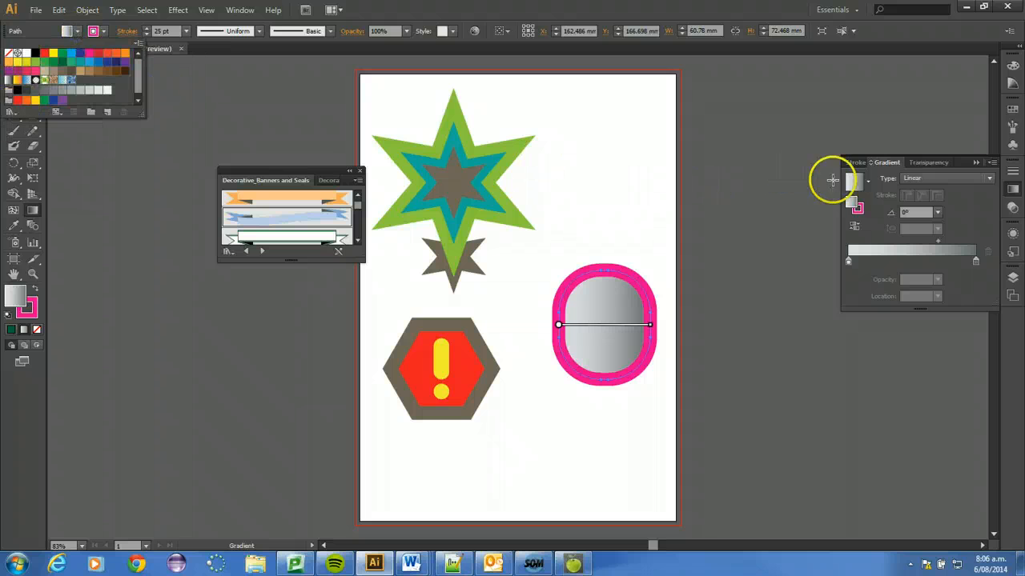
click(871, 184)
click(871, 184)
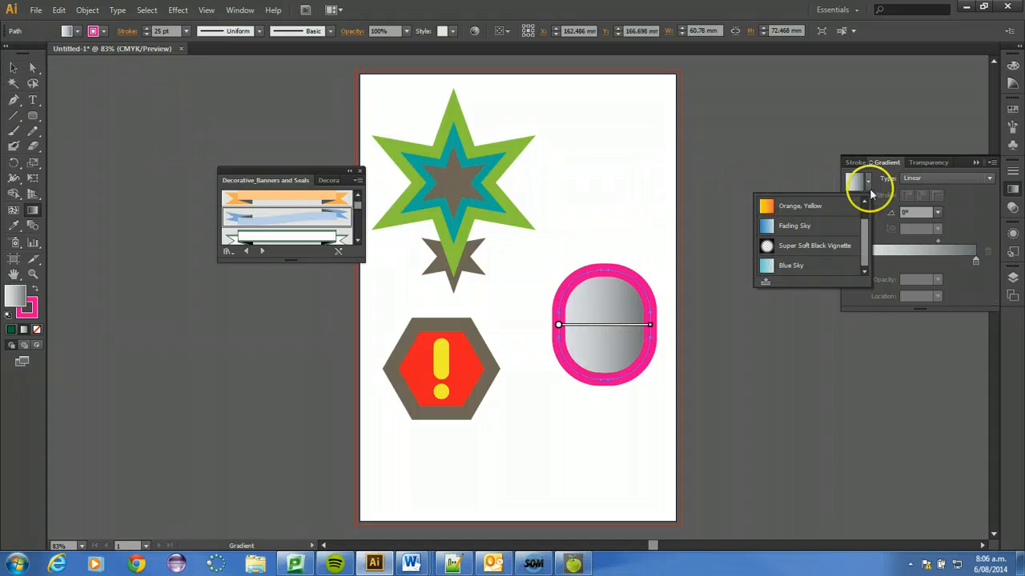
mouse_move(864, 222)
mouse_down()
mouse_move(865, 206)
mouse_move(869, 240)
mouse_up()
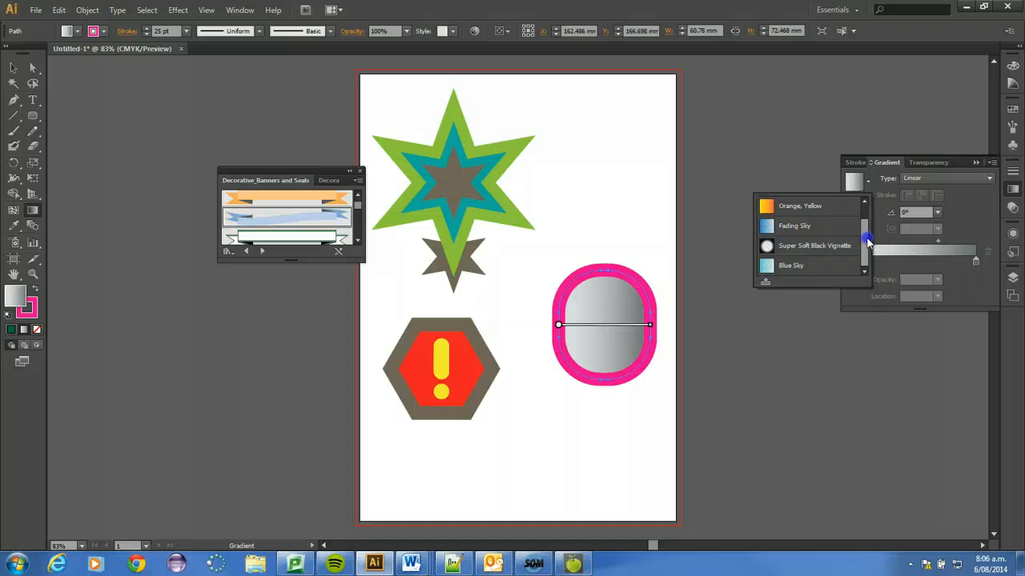
click(879, 187)
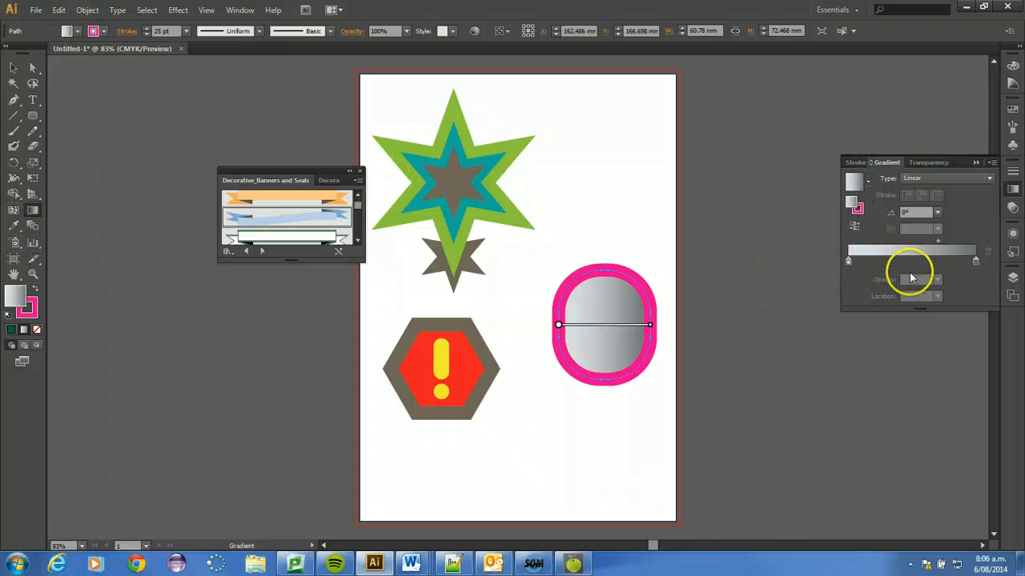
- Recolour the gradient from swatches, with a green start stop and a blue end stop
click(849, 263)
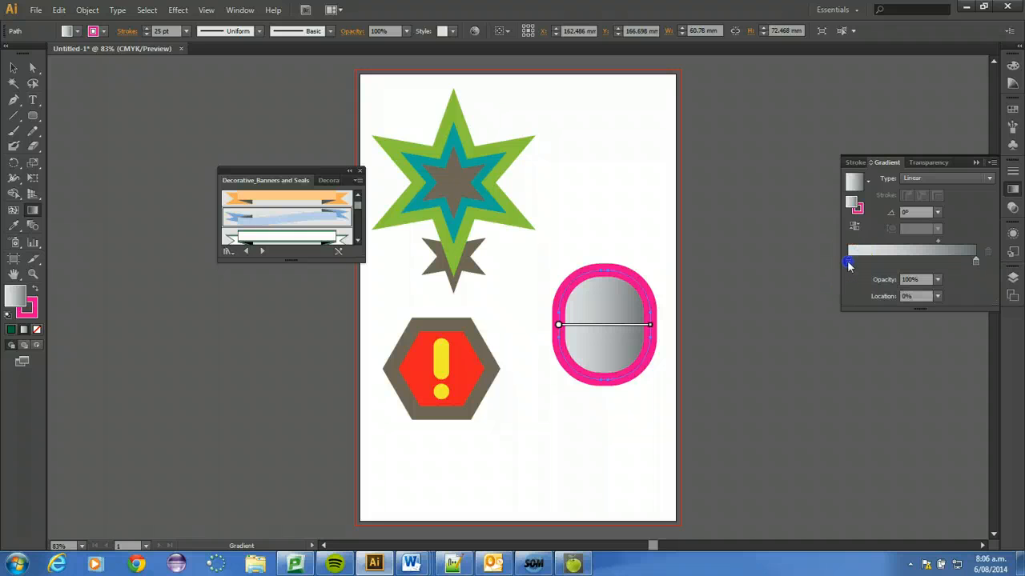
double_click(849, 263)
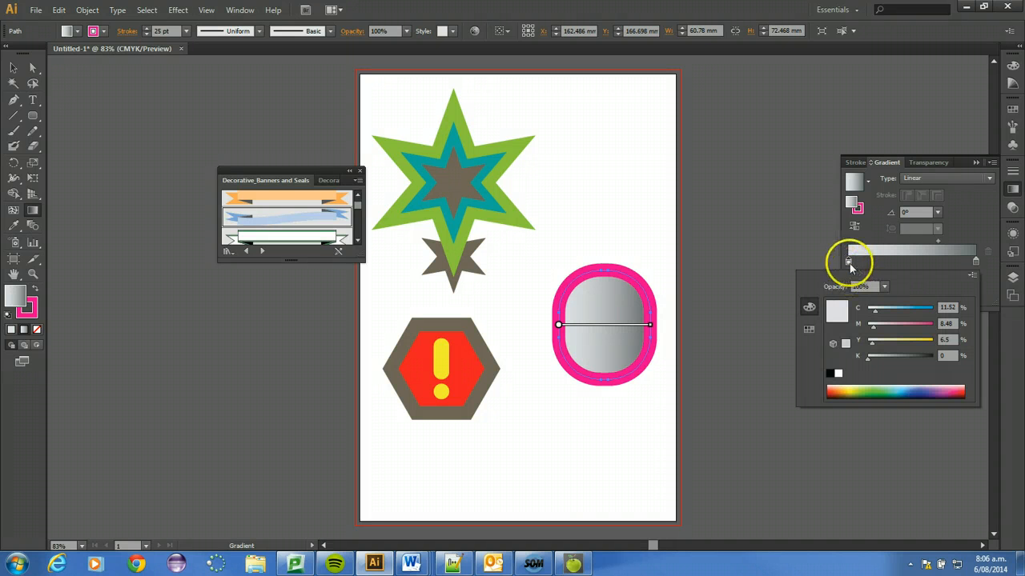
click(809, 329)
click(855, 312)
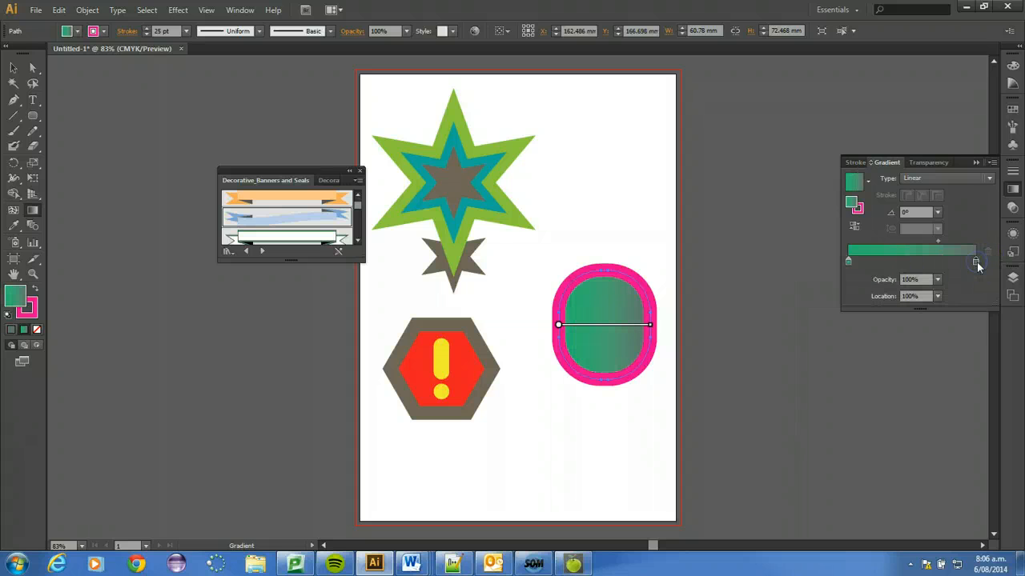
double_click(973, 263)
click(880, 310)
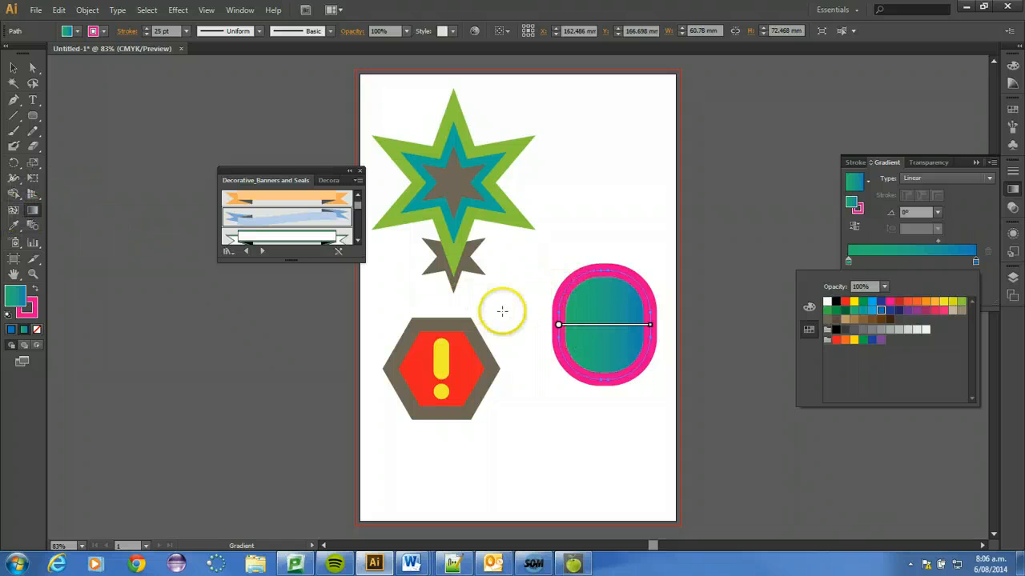
- Try several diagonal gradient directions across the rounded rectangle, ending with an angle of about -114° from upper right to lower left
drag(582, 286, 622, 377)
drag(584, 297, 613, 366)
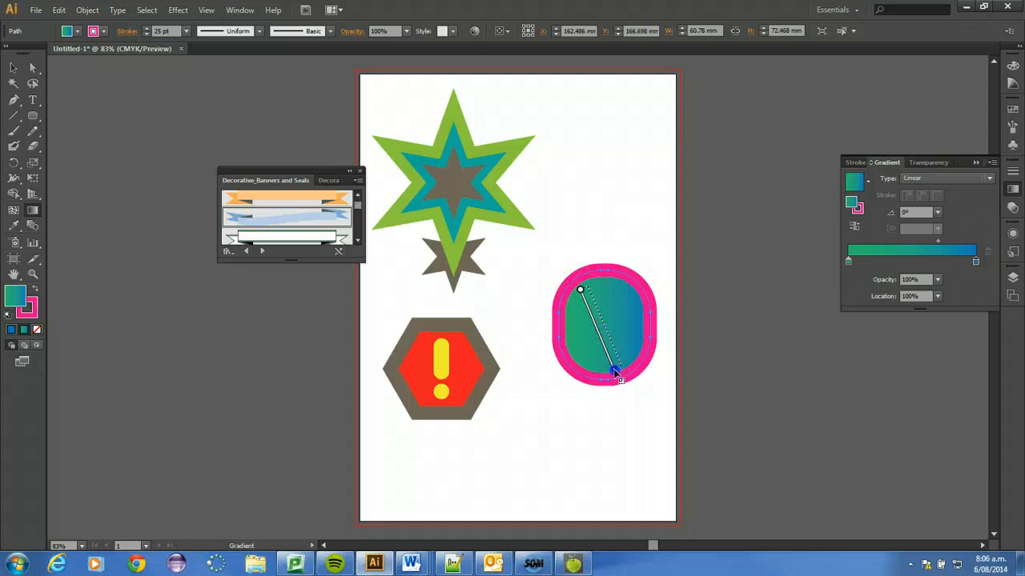
drag(618, 293, 591, 366)
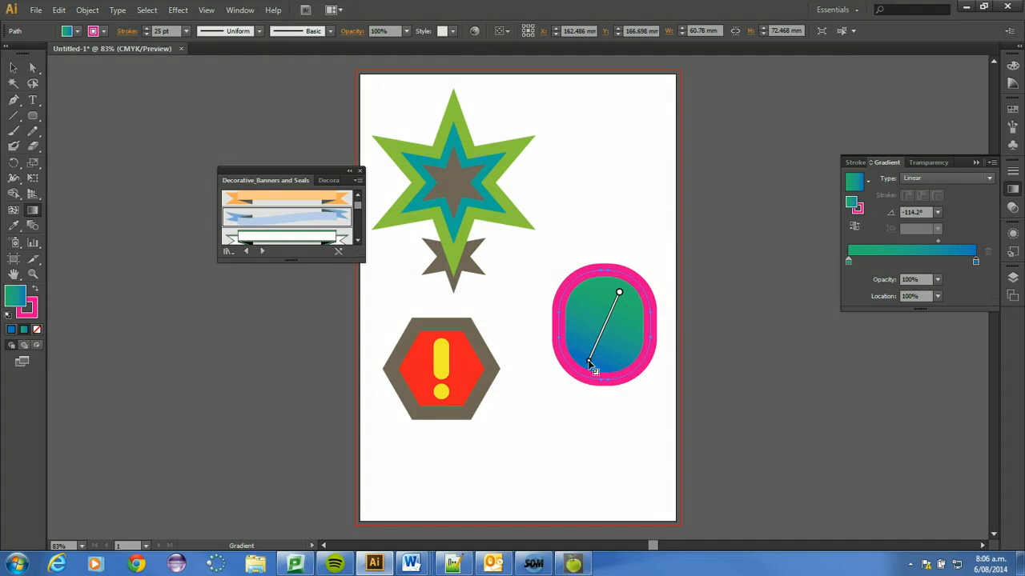
- Draw a circle about 59 mm across above the rounded rectangle and remove its stroke
click(32, 120)
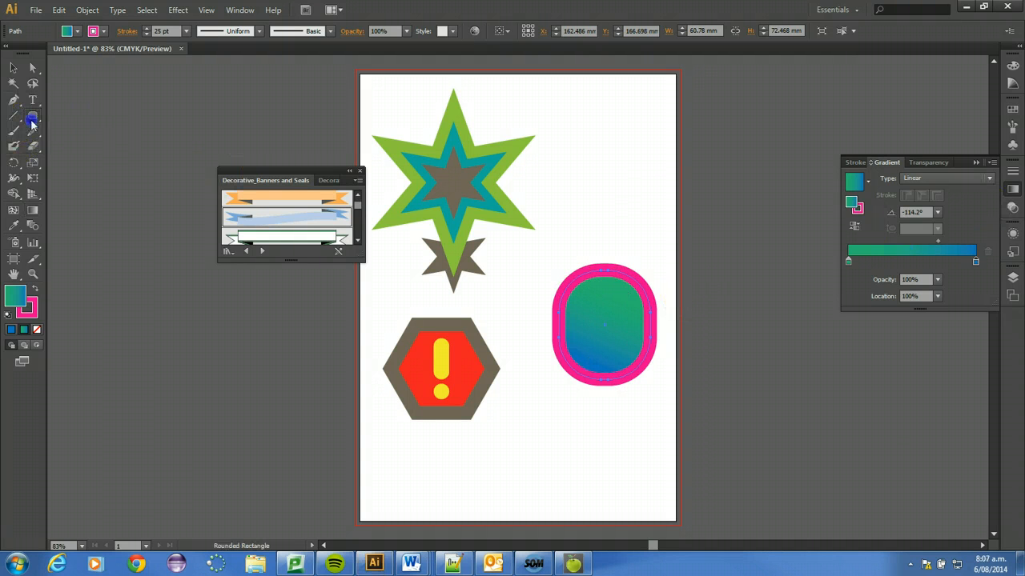
drag(32, 120, 80, 147)
drag(558, 145, 630, 233)
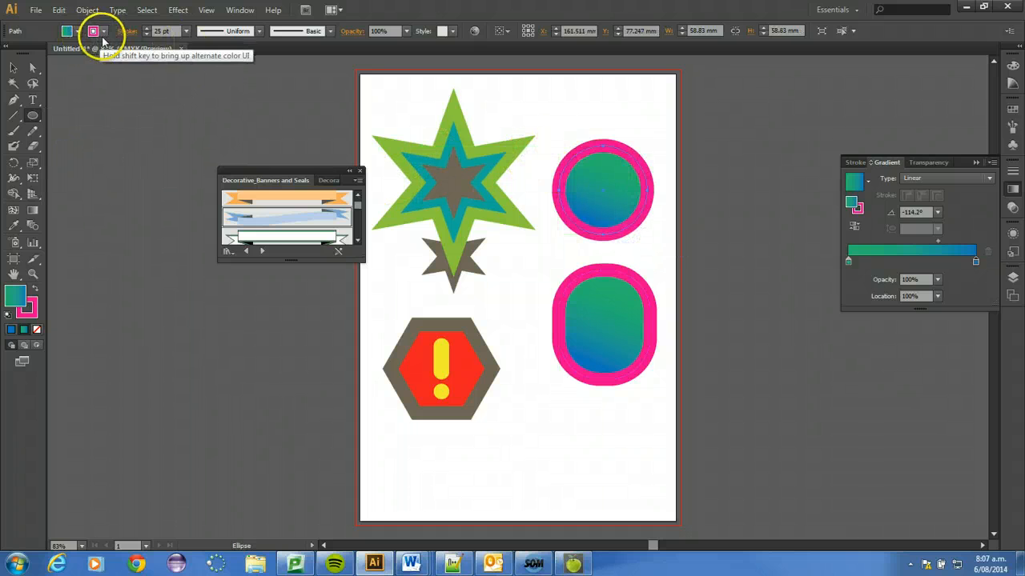
click(103, 32)
click(6, 54)
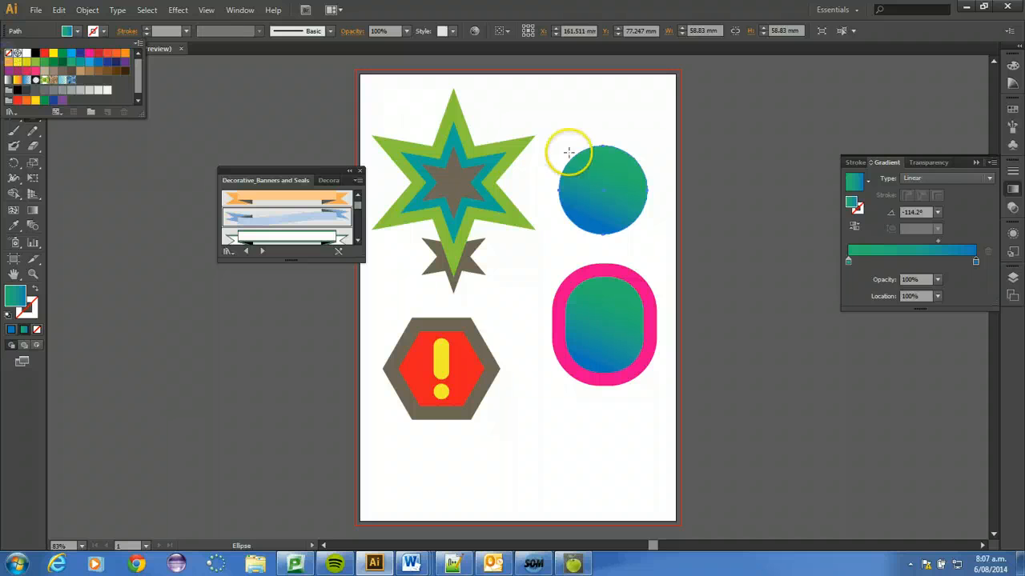
- Change the circle's gradient to radial and redraw it from upper right to lower left at an angle of about -134°
click(950, 177)
click(968, 183)
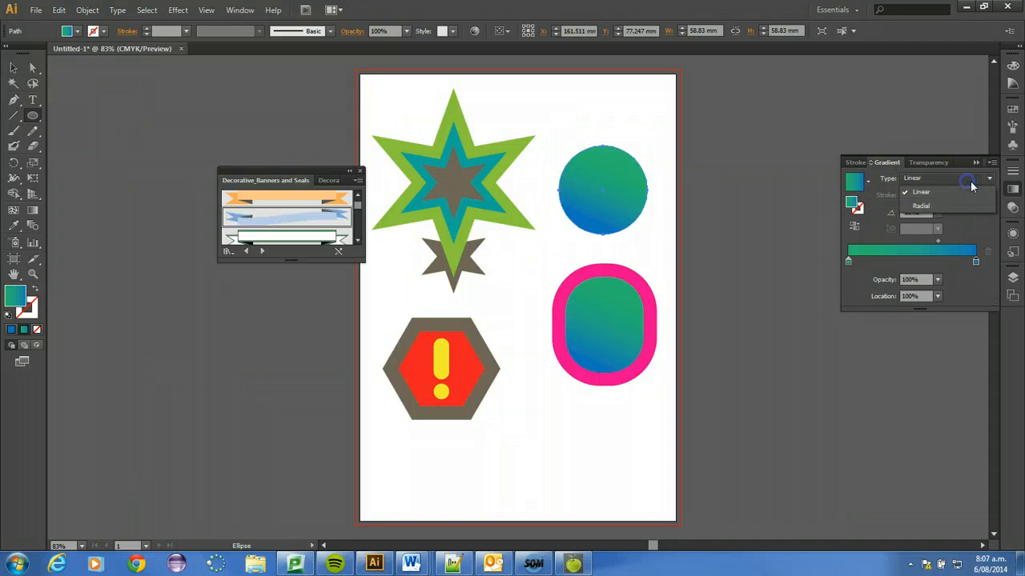
click(921, 206)
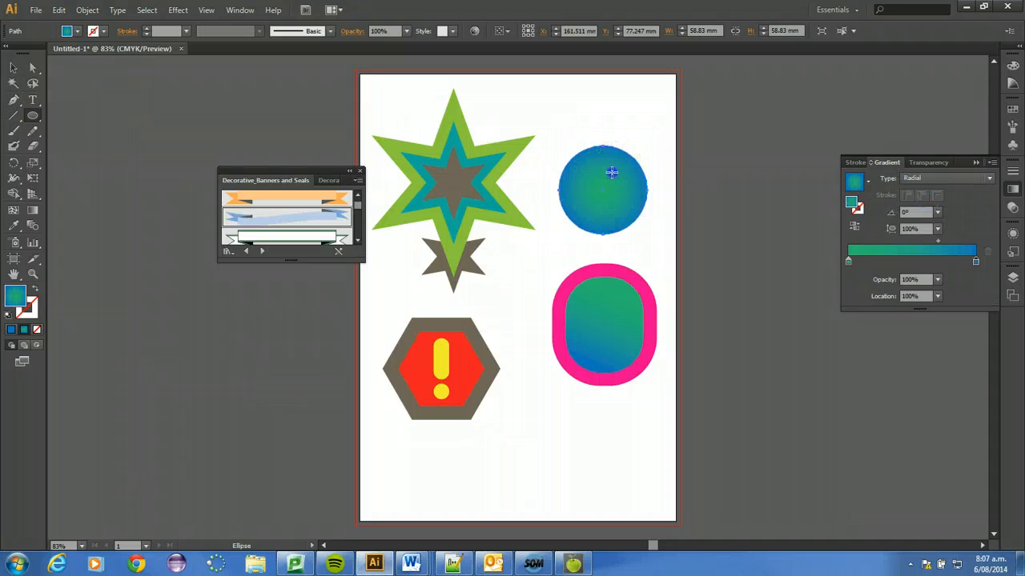
drag(612, 173, 586, 212)
key(ctrl+z)
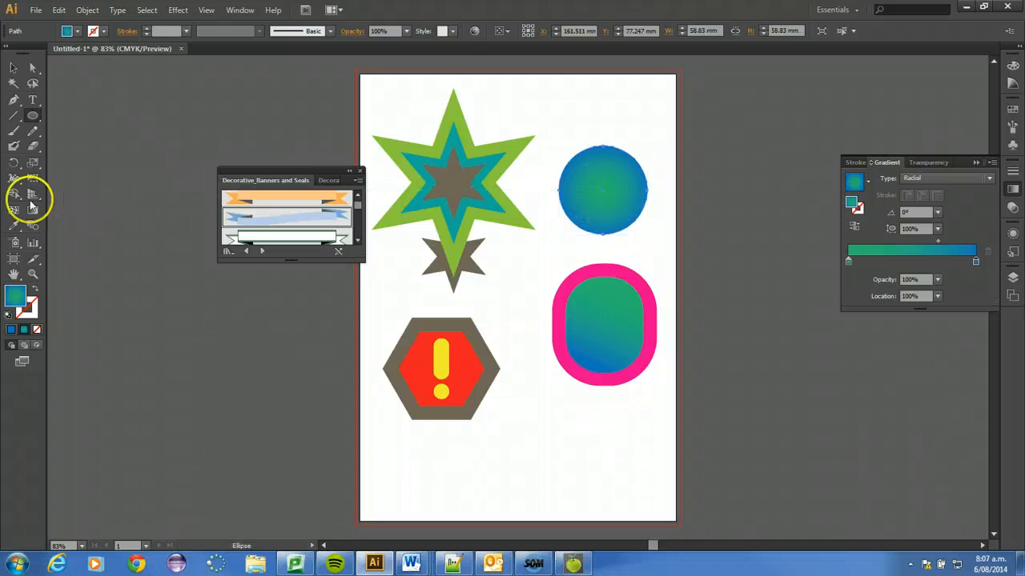
click(32, 209)
drag(626, 167, 569, 227)
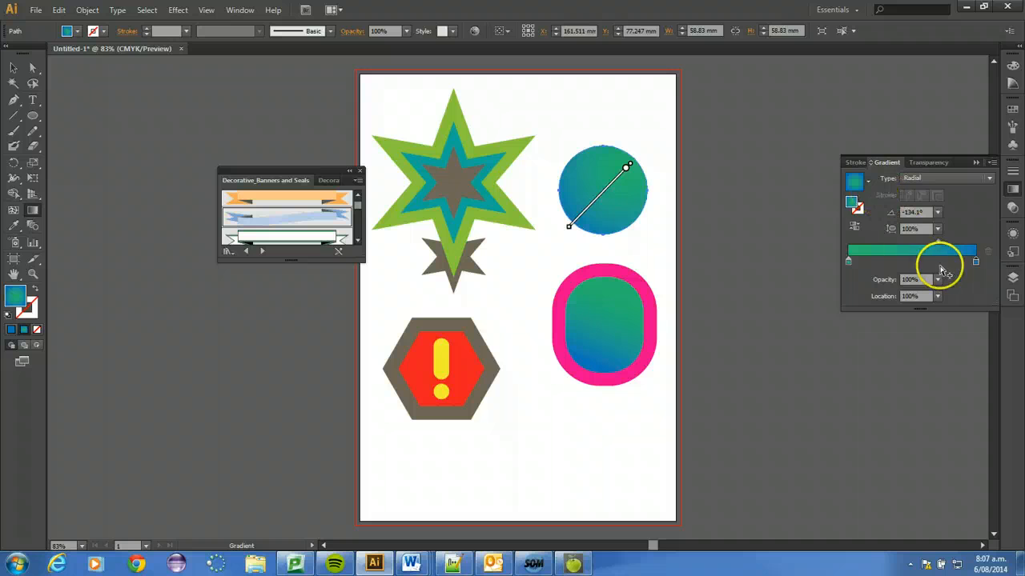
- Recolour the circle's radial gradient from swatches, with a light blue start stop and a dark blue end stop
double_click(849, 262)
click(871, 302)
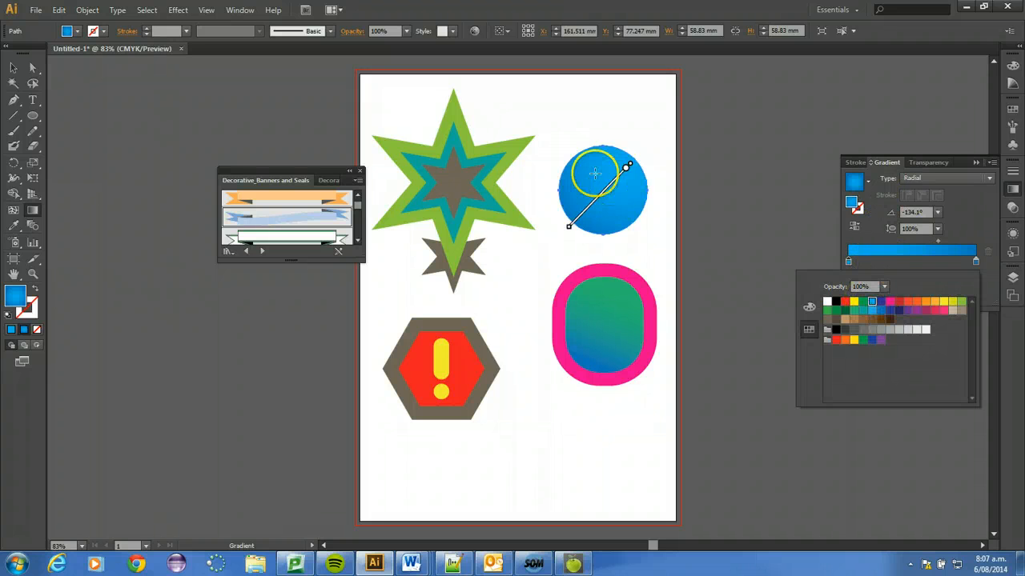
double_click(975, 261)
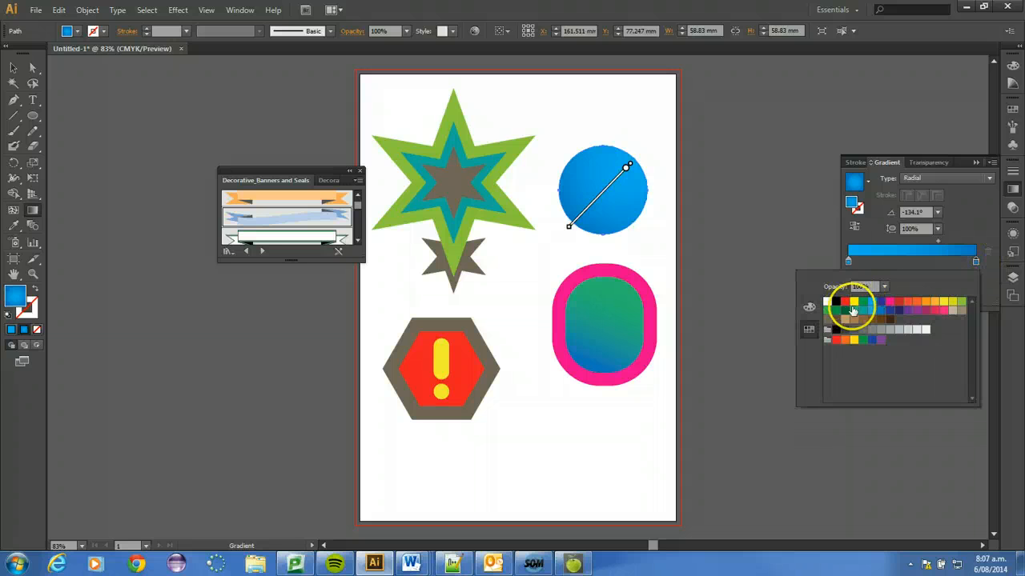
click(881, 302)
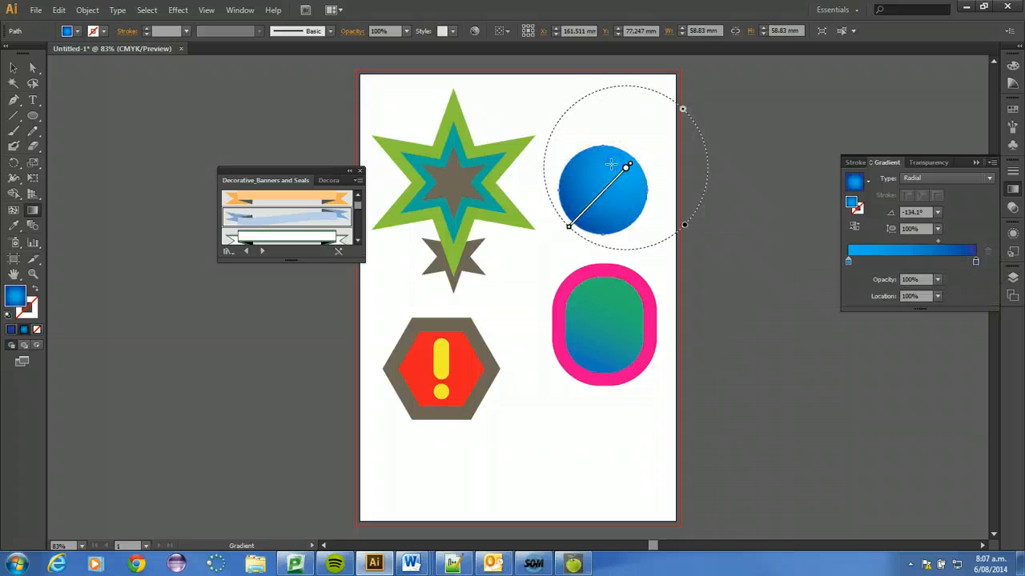
- Redraw the circle's radial gradient shorter from upper right to lower left, at an angle of about -122°, and deselect the circle
drag(614, 161, 587, 210)
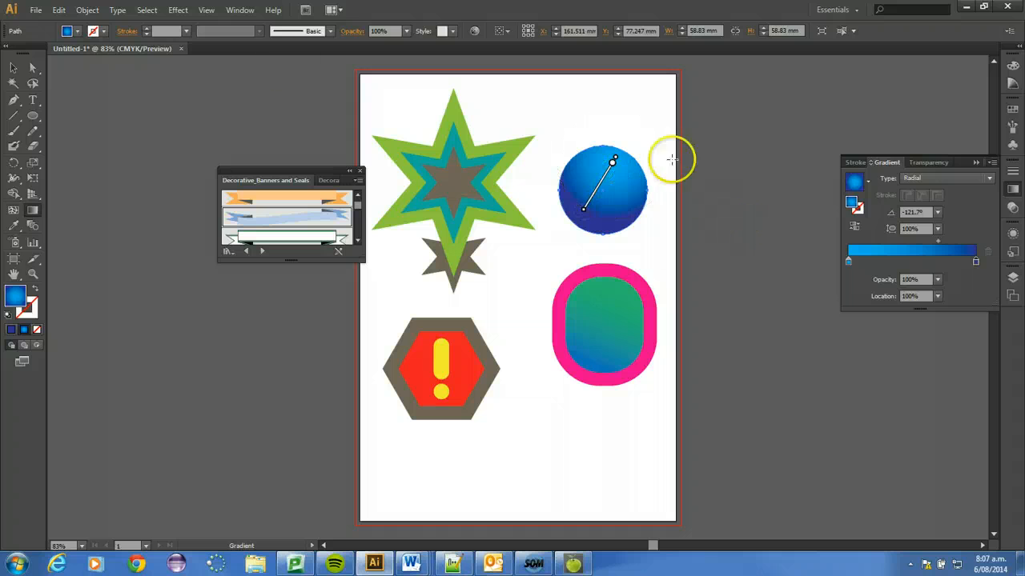
click(13, 68)
click(571, 98)
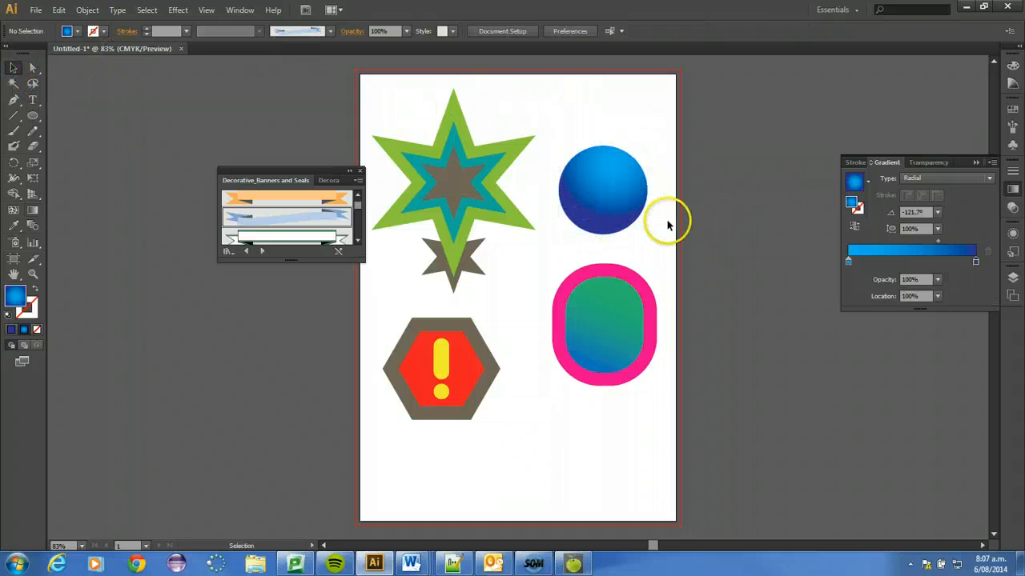
- Select the circle and open the Seasons gradient swatch library
click(611, 187)
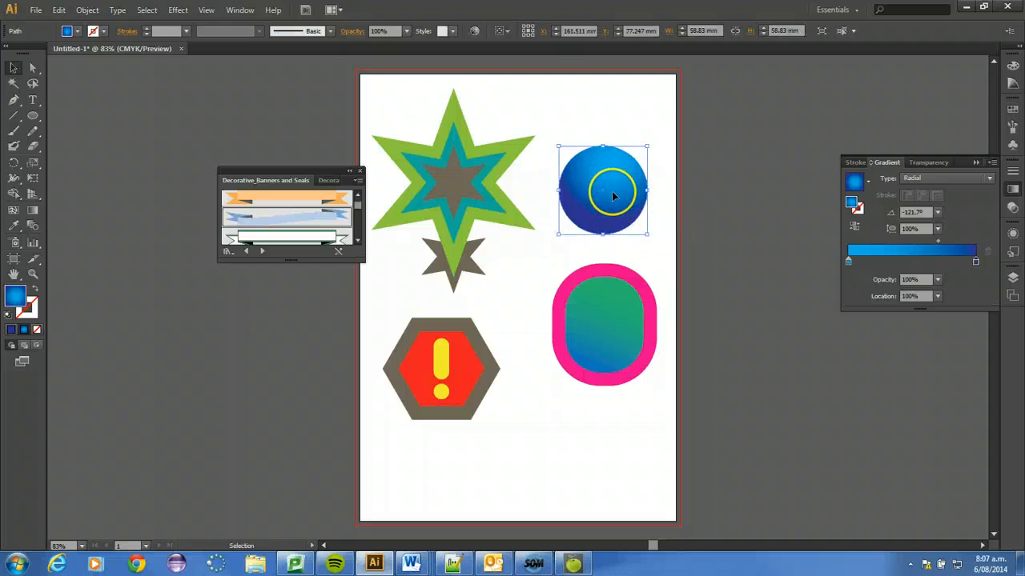
click(104, 30)
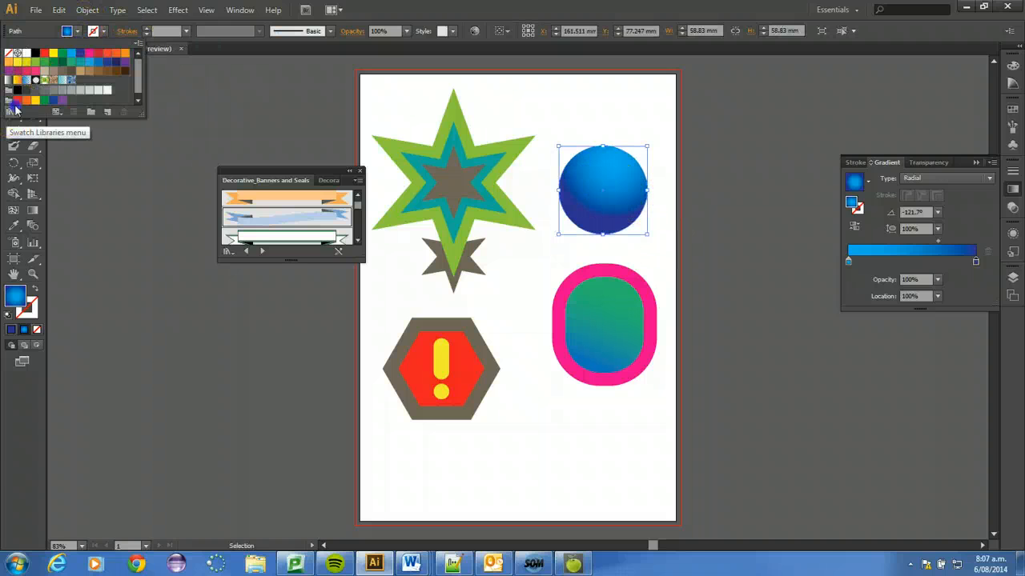
click(11, 111)
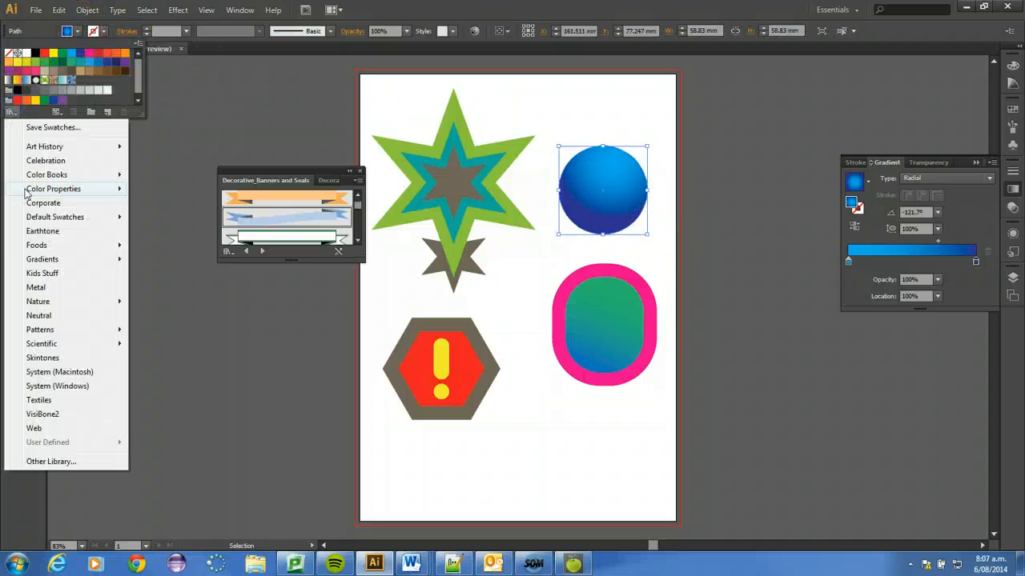
click(48, 260)
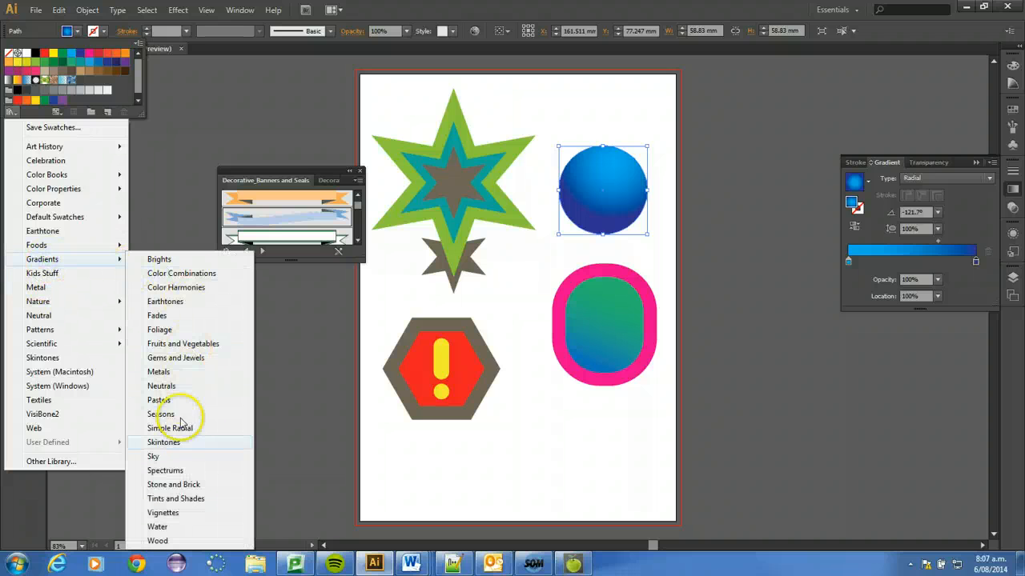
click(161, 413)
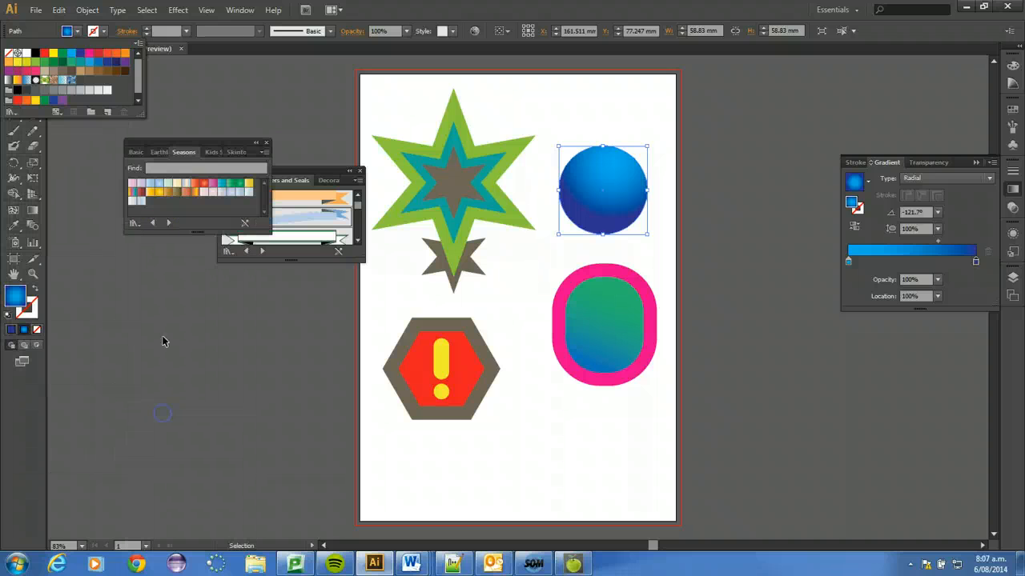
- Try several Seasons gradients on the circle, ending with the multi-stop orange and yellow one, and change its type to radial
click(205, 186)
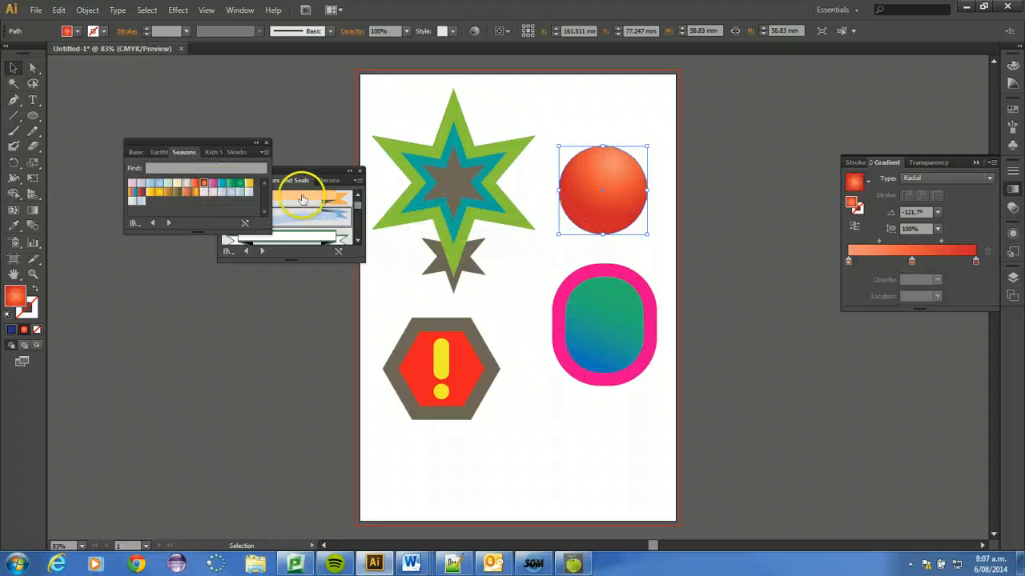
click(240, 184)
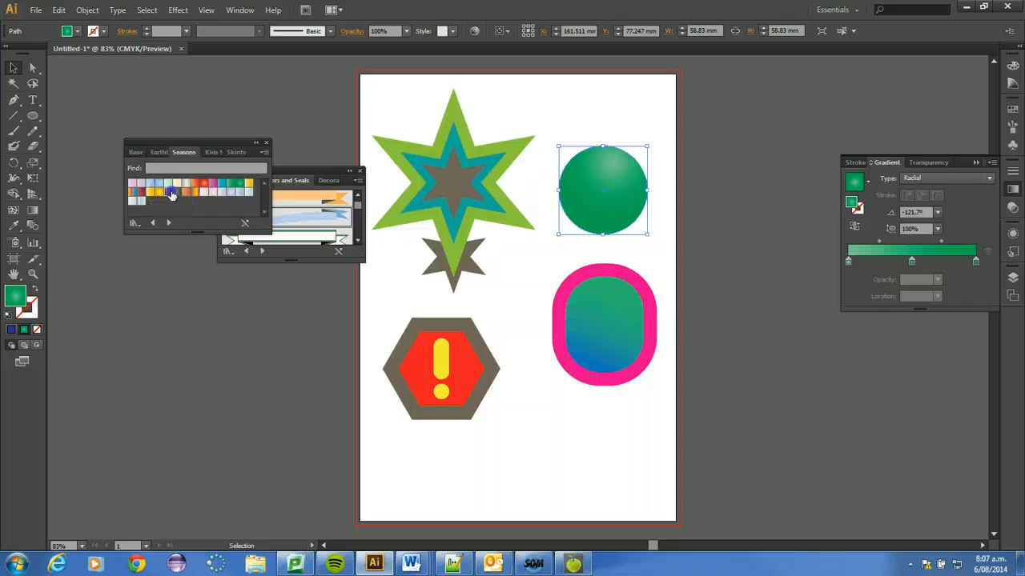
click(170, 195)
click(192, 190)
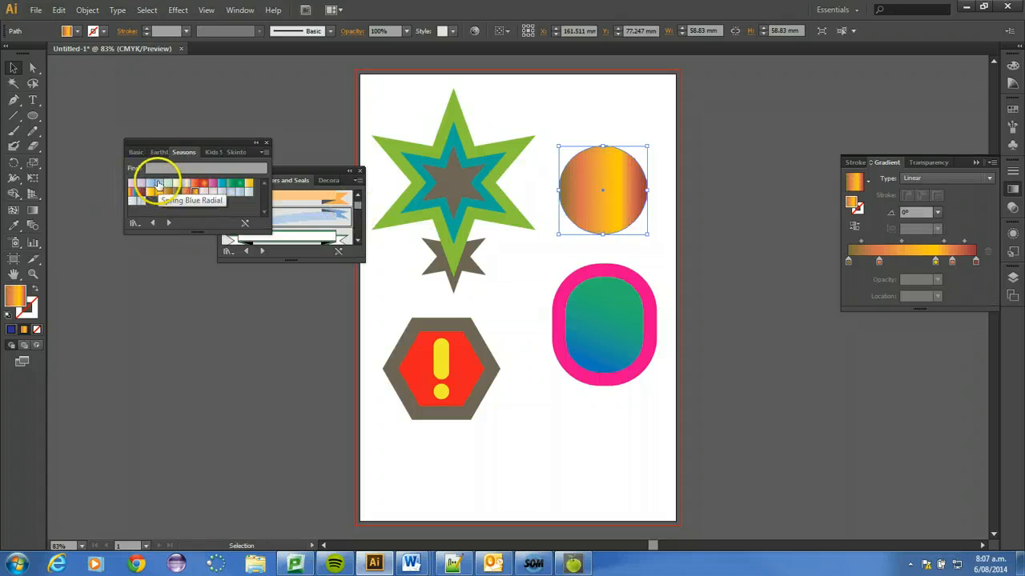
click(160, 186)
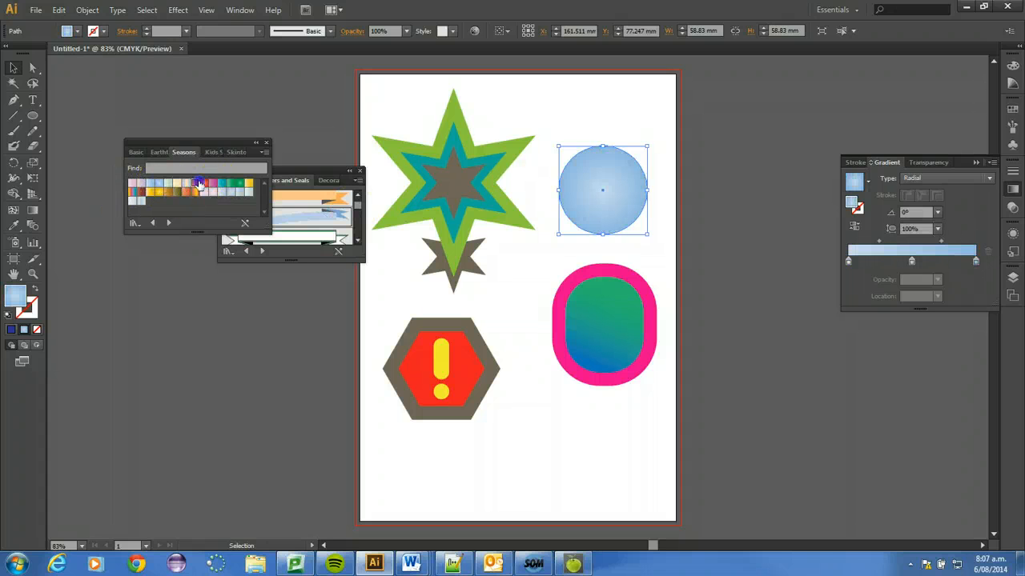
click(195, 184)
click(193, 194)
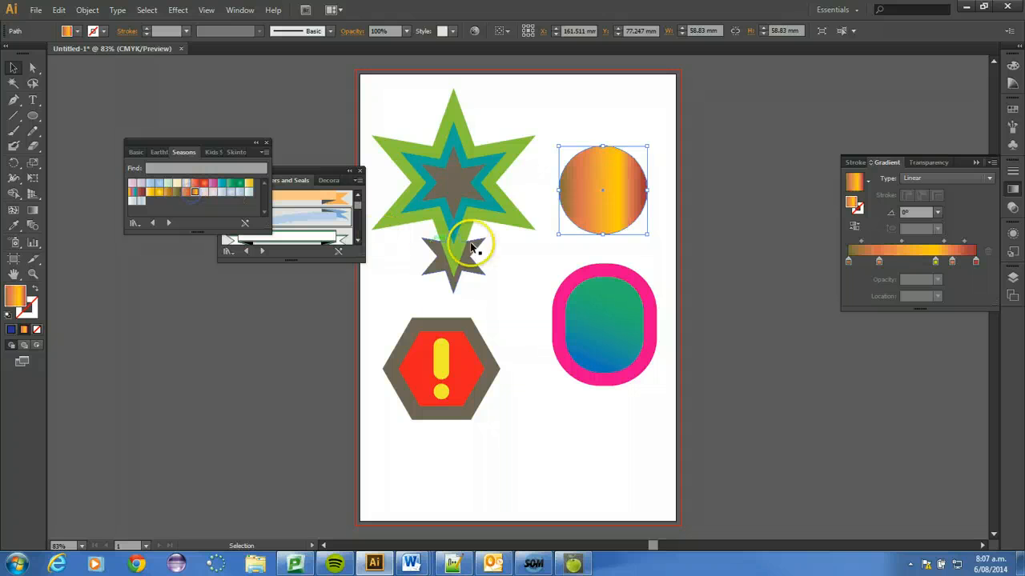
click(949, 184)
click(938, 207)
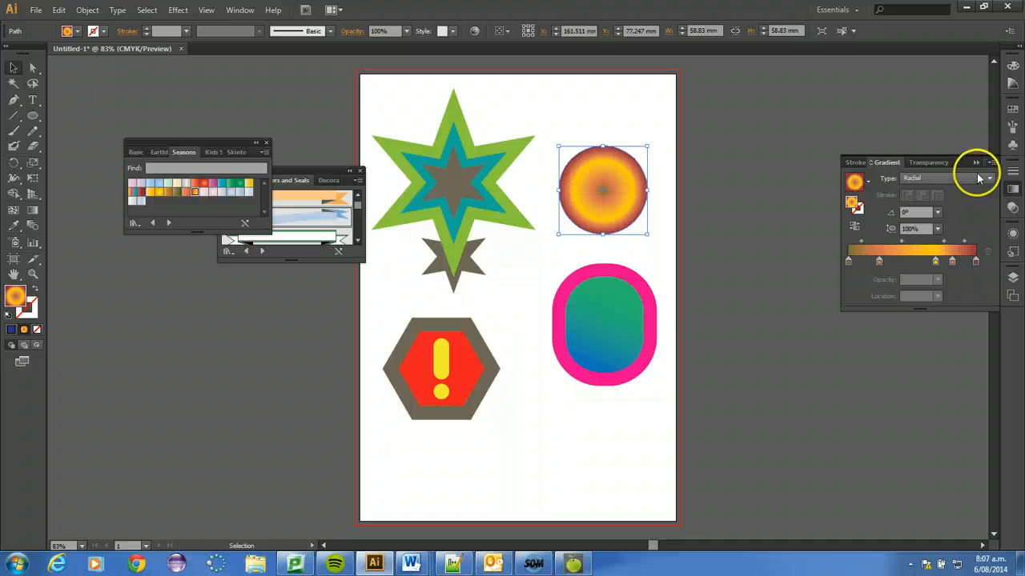
- Edit the circle's gradient stops: add an orange-yellow stop, remove the dark red end stop and move the orange stop to 95.59%
click(903, 265)
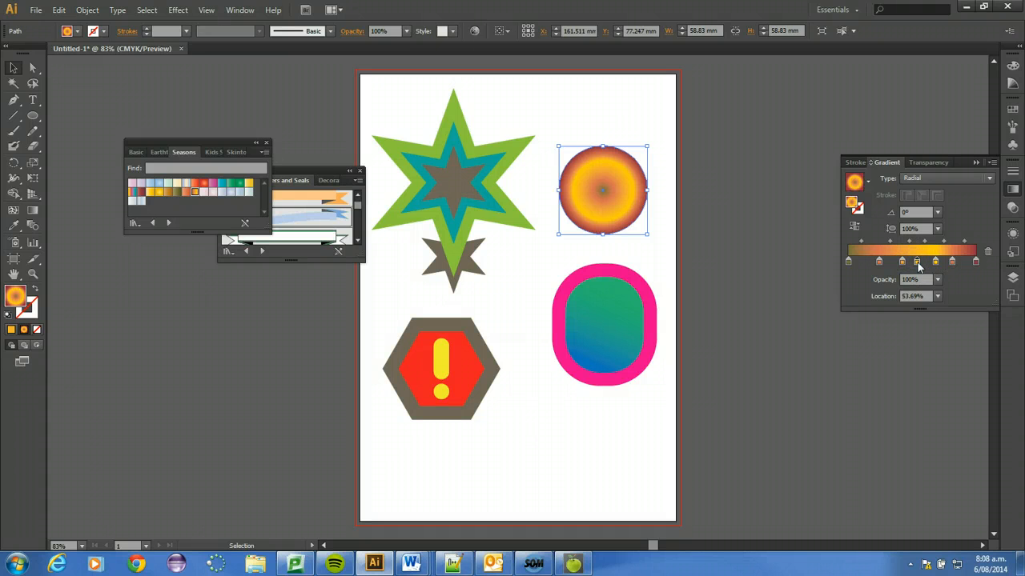
drag(878, 263, 950, 329)
click(952, 264)
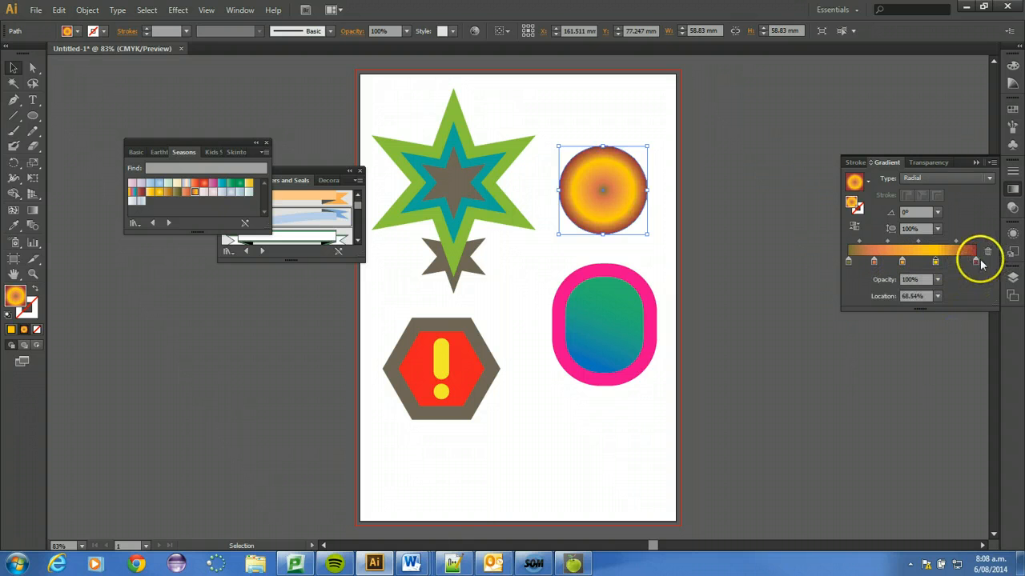
drag(975, 262, 970, 332)
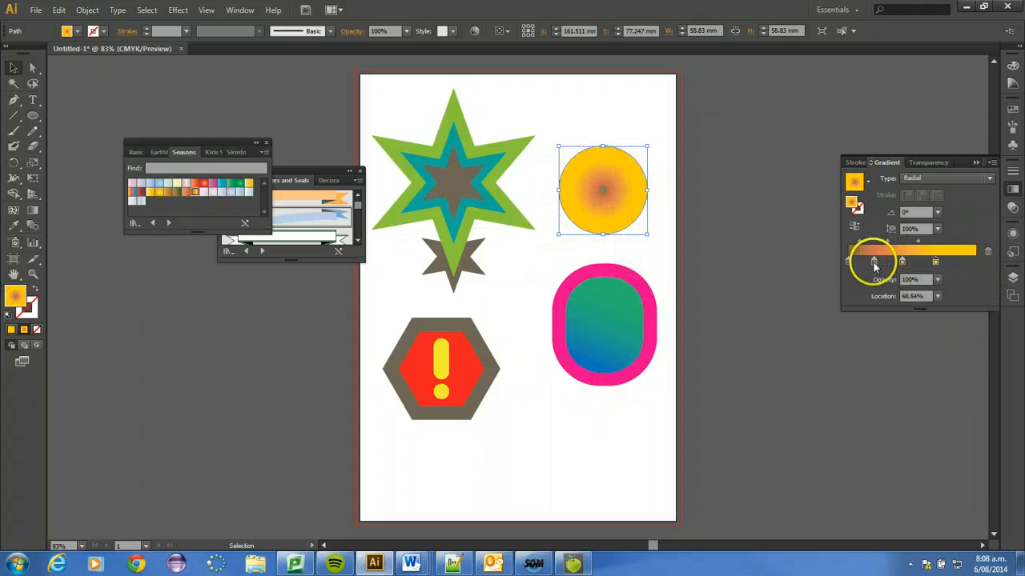
drag(873, 264, 971, 263)
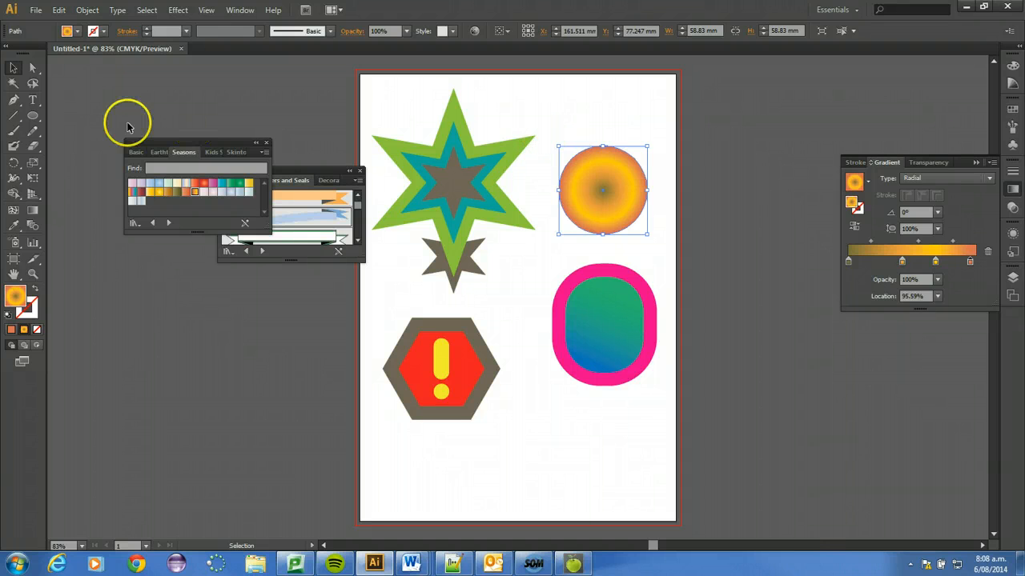
- Draw a circle about 161 mm across over the middle of the artwork and fill it with the linear green Seasons gradient
click(33, 211)
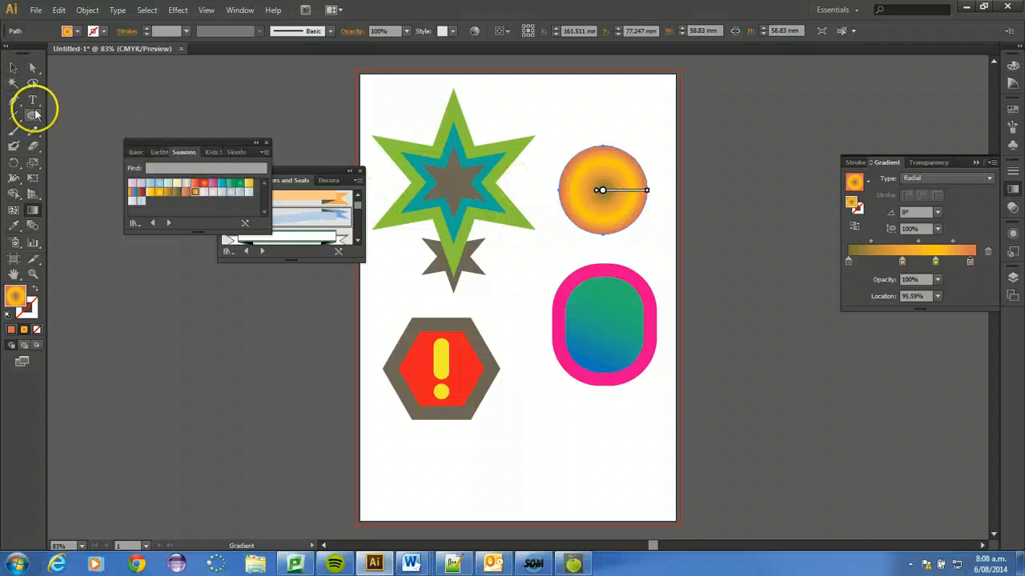
drag(34, 113, 60, 147)
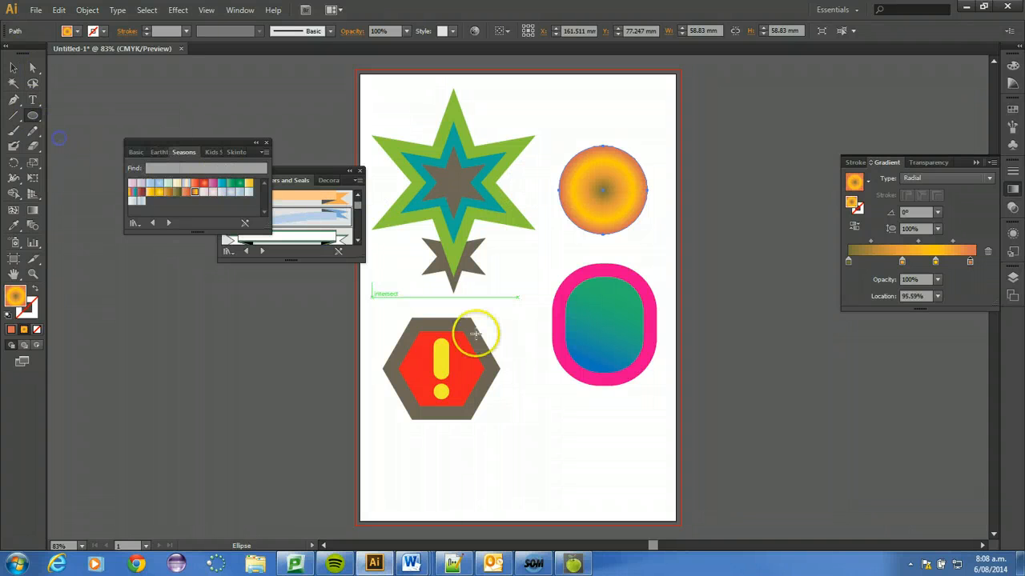
drag(400, 169, 599, 411)
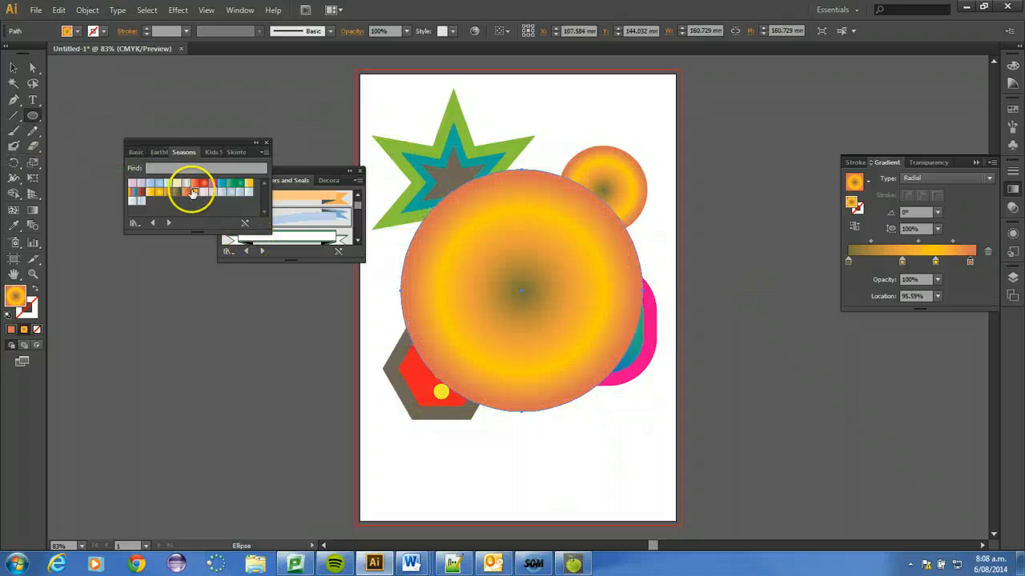
click(222, 184)
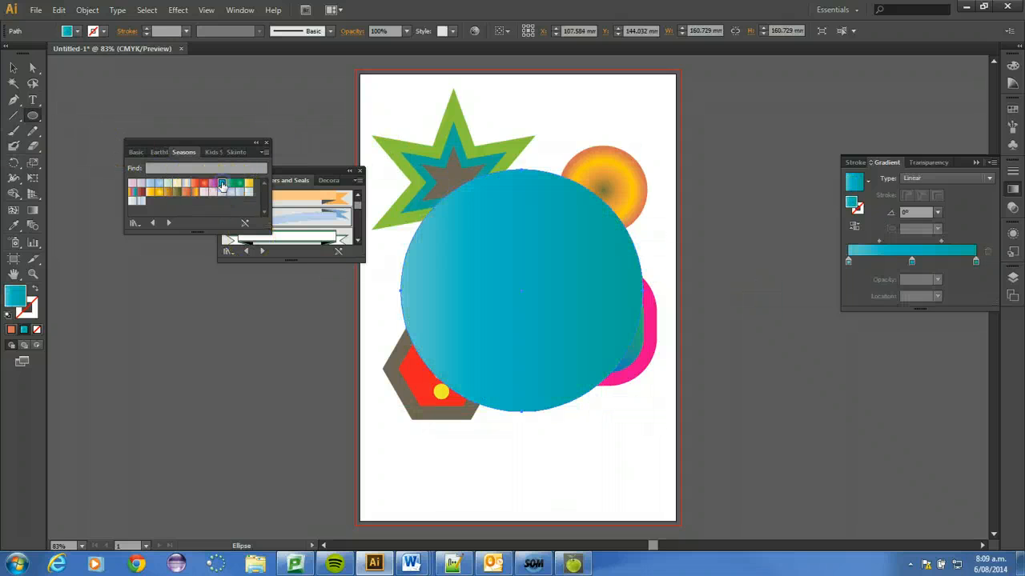
click(231, 185)
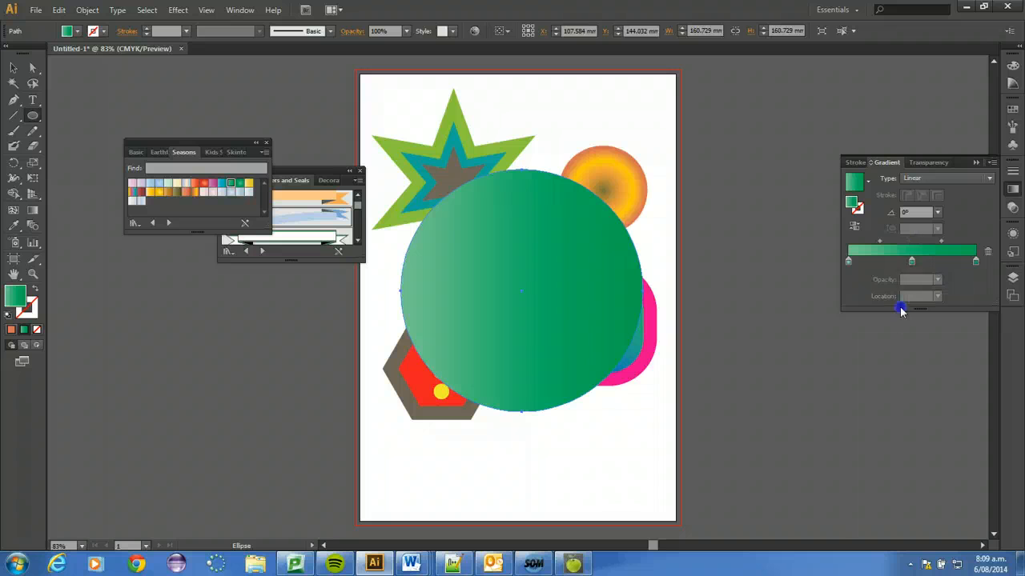
- Remove the middle stop of the large circle's gradient and recolour its end stop dark green
drag(911, 264, 912, 297)
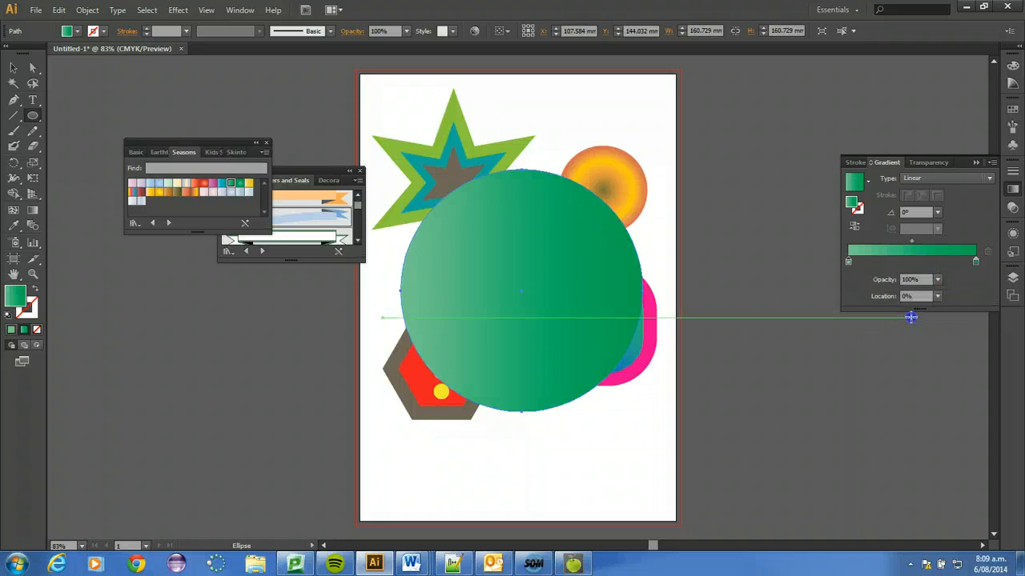
double_click(849, 261)
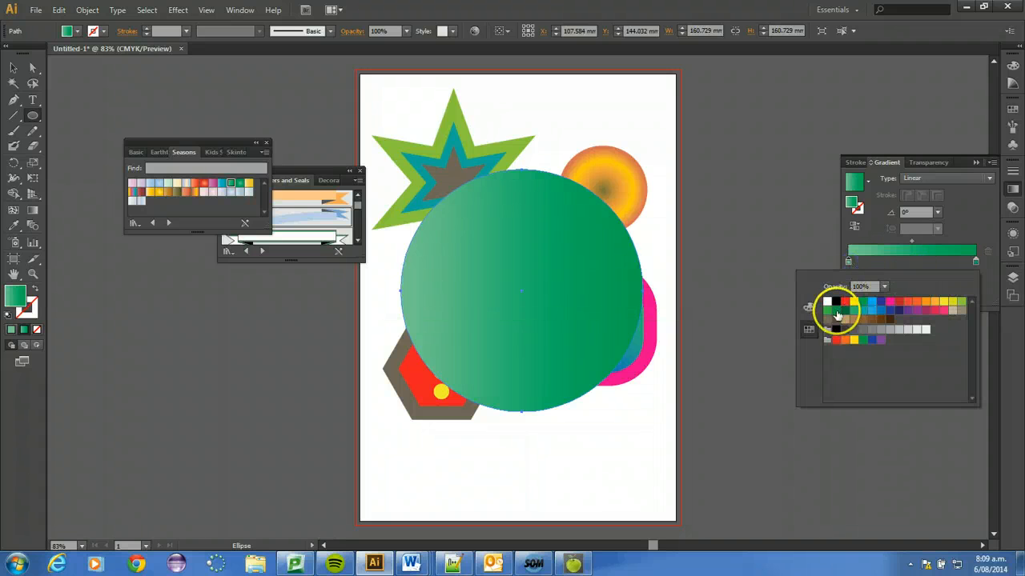
click(983, 230)
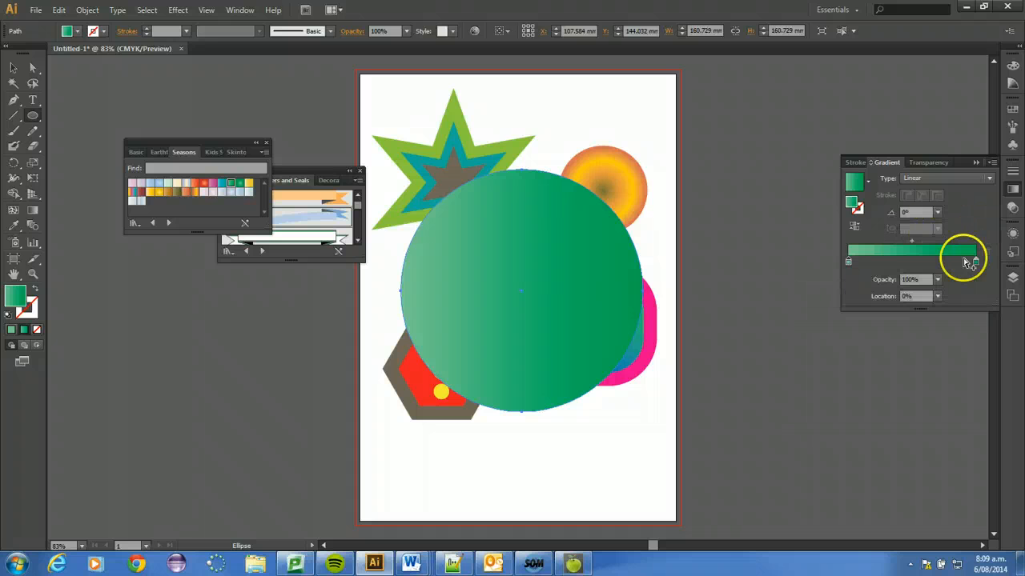
double_click(975, 263)
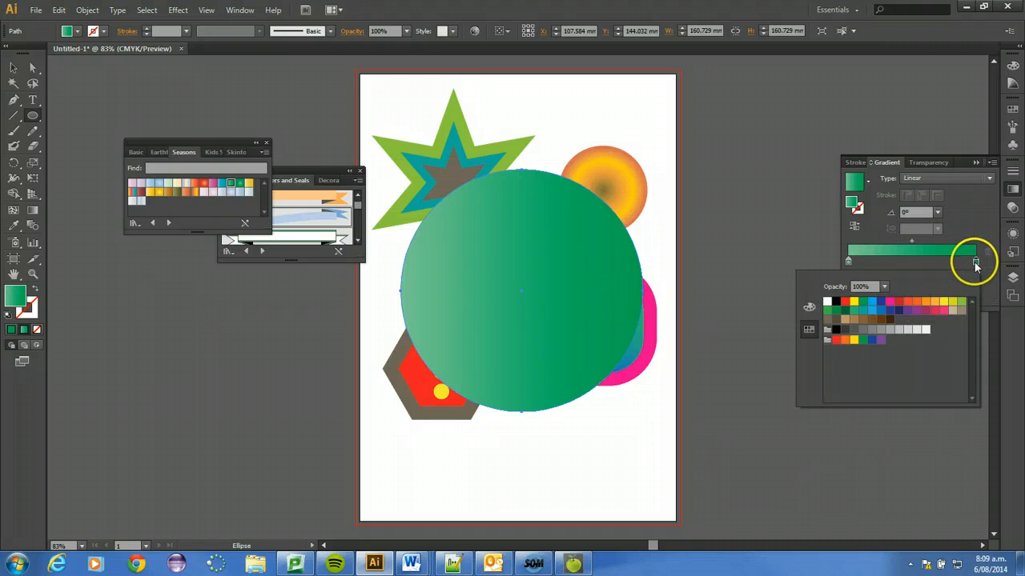
click(845, 310)
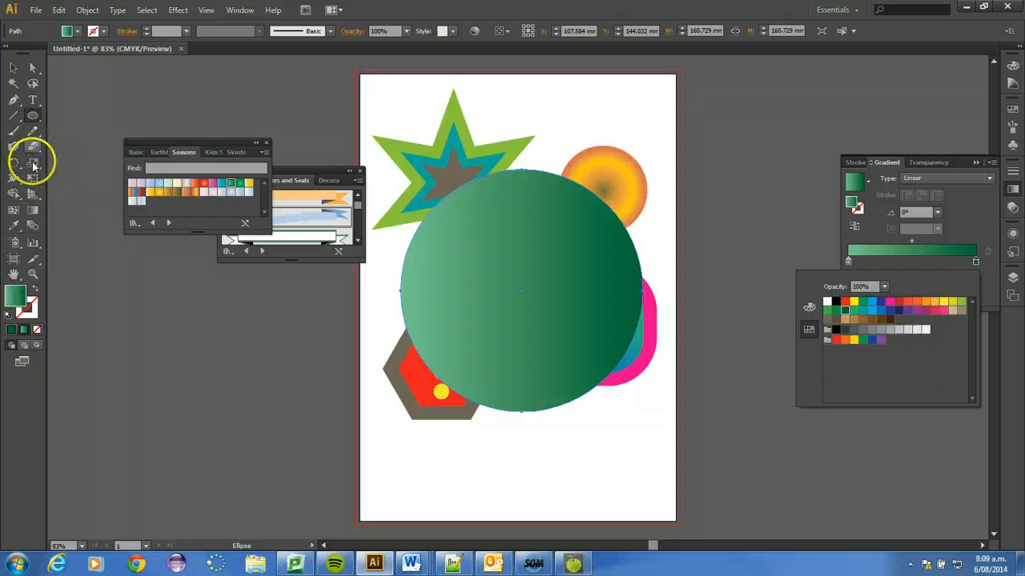
click(32, 210)
drag(519, 190, 522, 412)
key(ctrl+z)
- Run the large circle's gradient vertically from light at its top to dark at its bottom, and make a concentric copy about 133 mm across
click(32, 210)
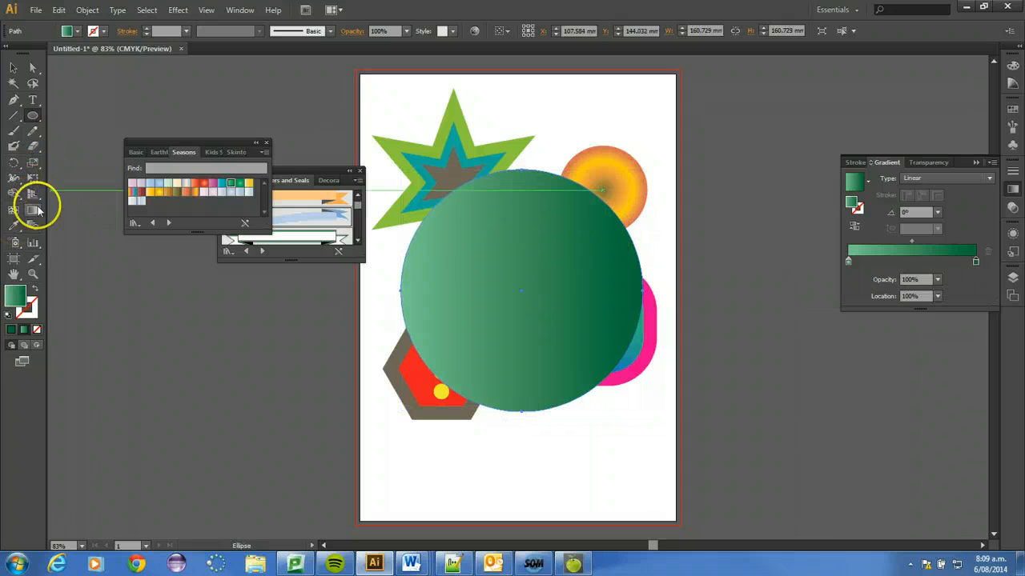
mouse_move(522, 182)
mouse_down()
mouse_move(510, 355)
mouse_move(520, 409)
mouse_up()
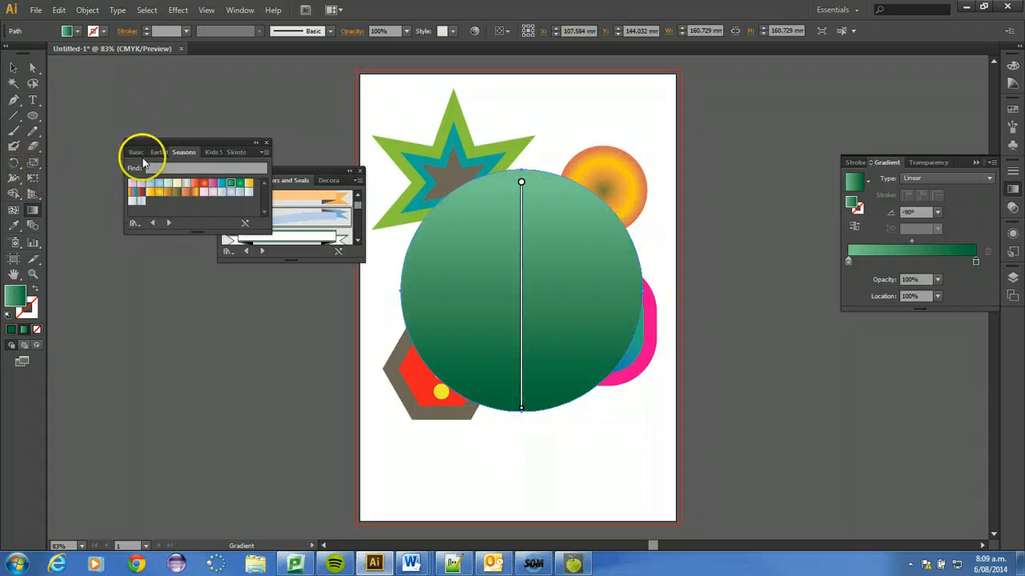
click(14, 68)
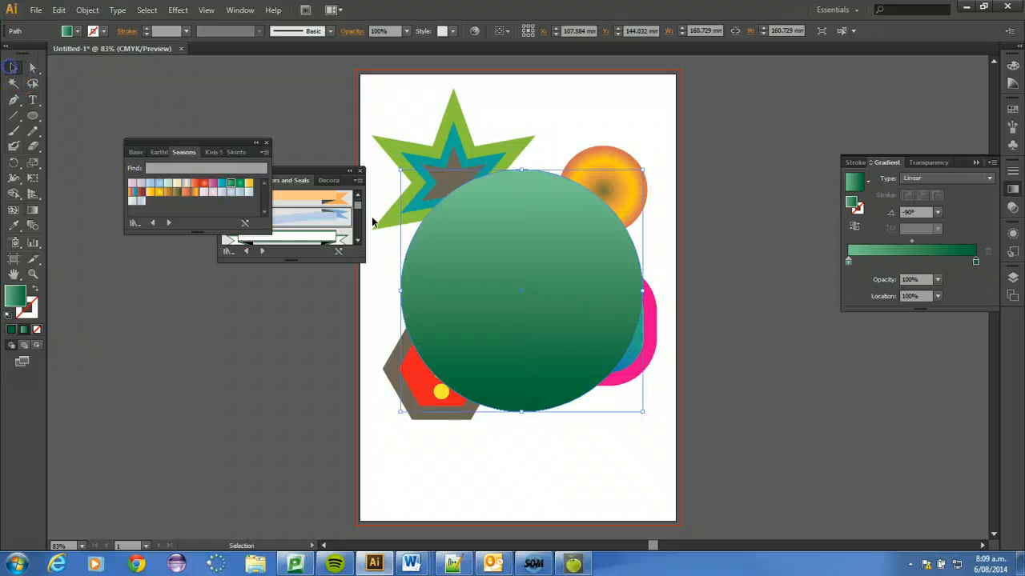
click(426, 244)
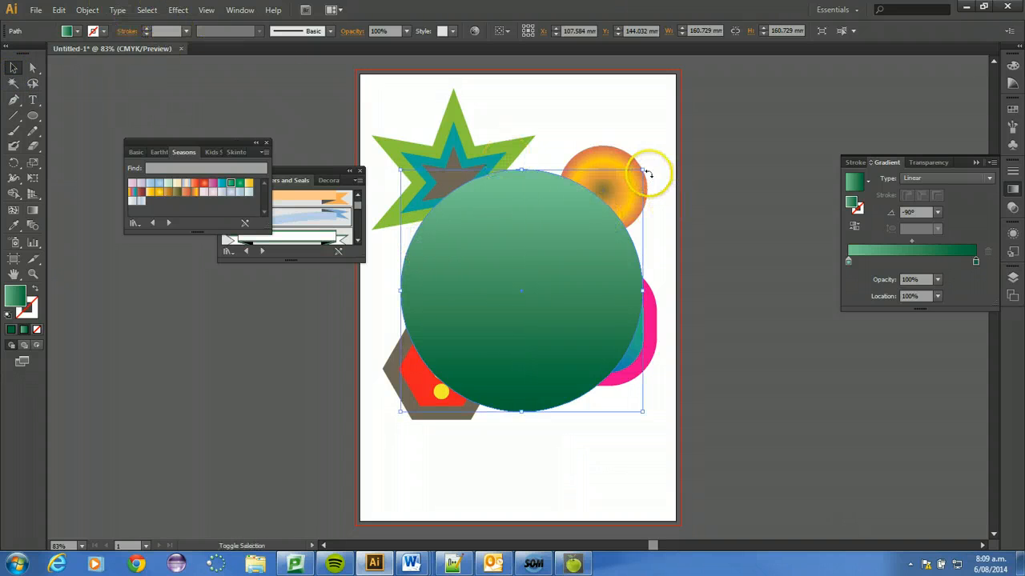
drag(643, 170, 621, 191)
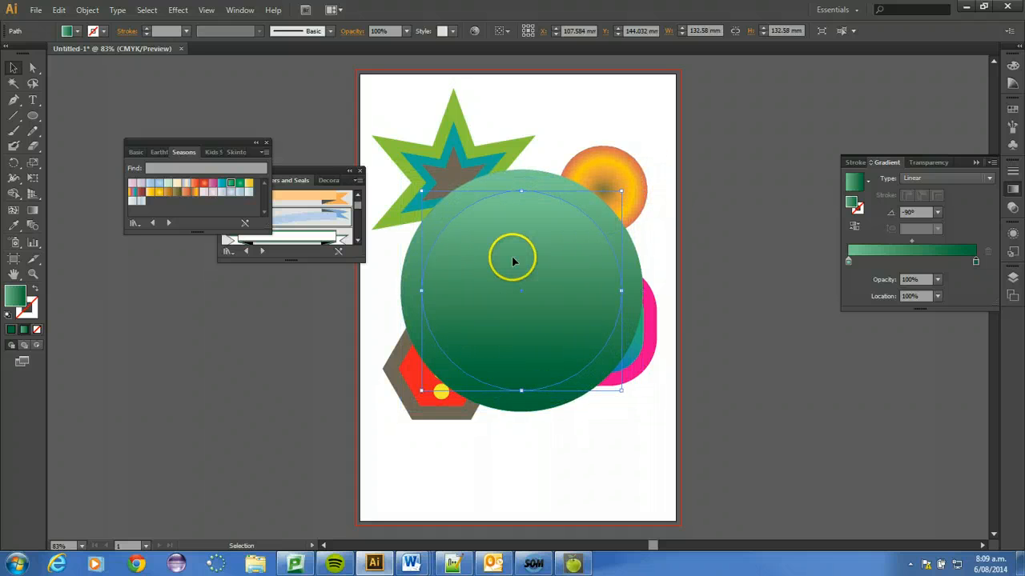
- Reverse the inner circle's gradient so it runs vertically at 90° from light at its bottom to dark at its top, and deselect it
click(32, 210)
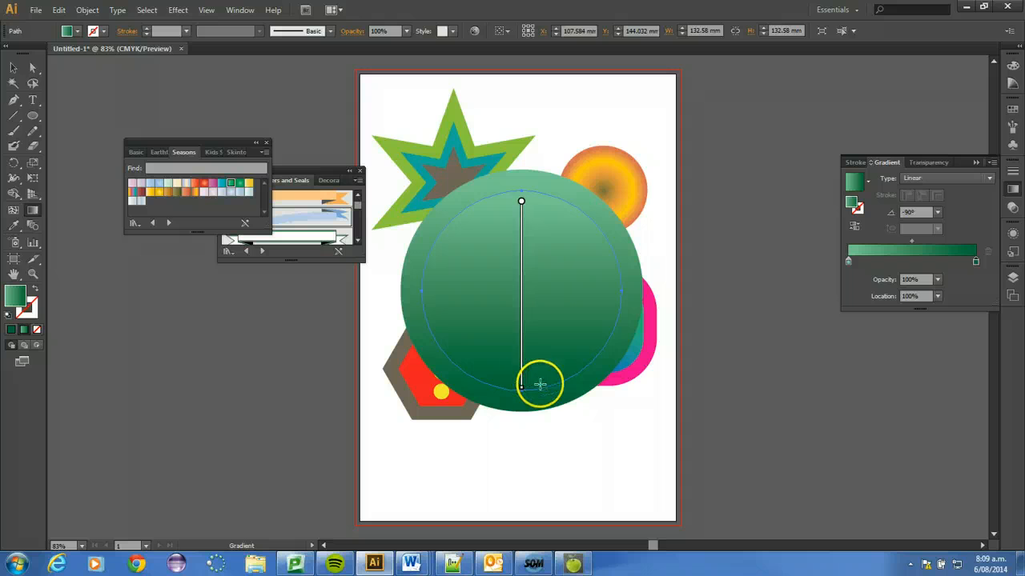
drag(540, 385, 542, 264)
drag(541, 202, 534, 200)
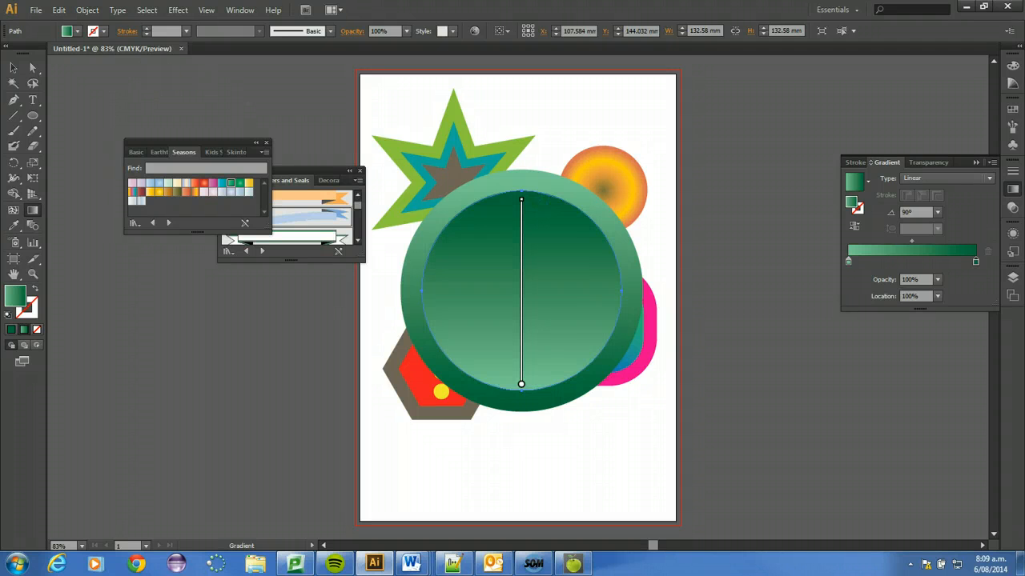
key(v)
click(192, 355)
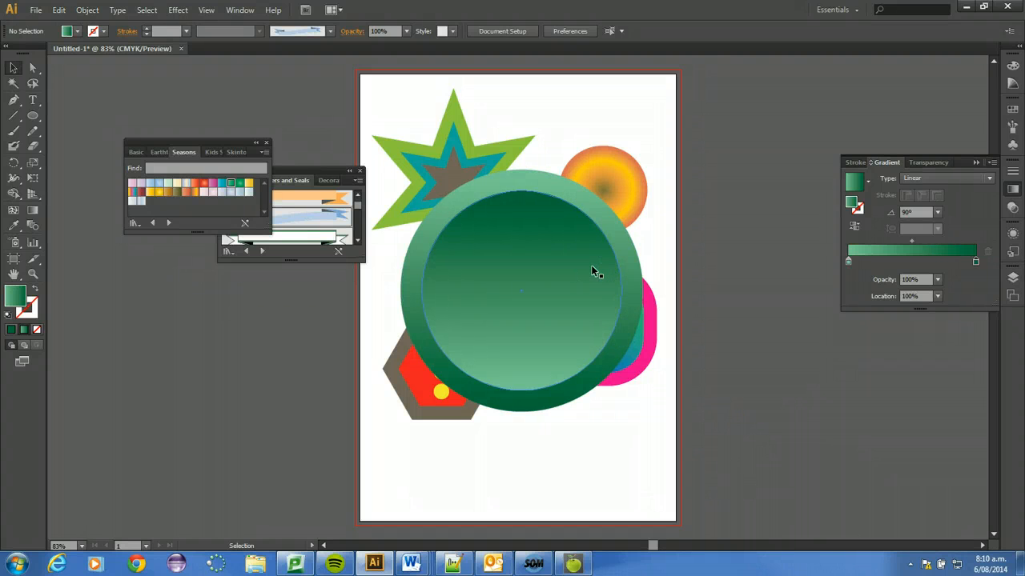
- Select the outer and inner green circles in turn to compare their gradient directions
click(587, 202)
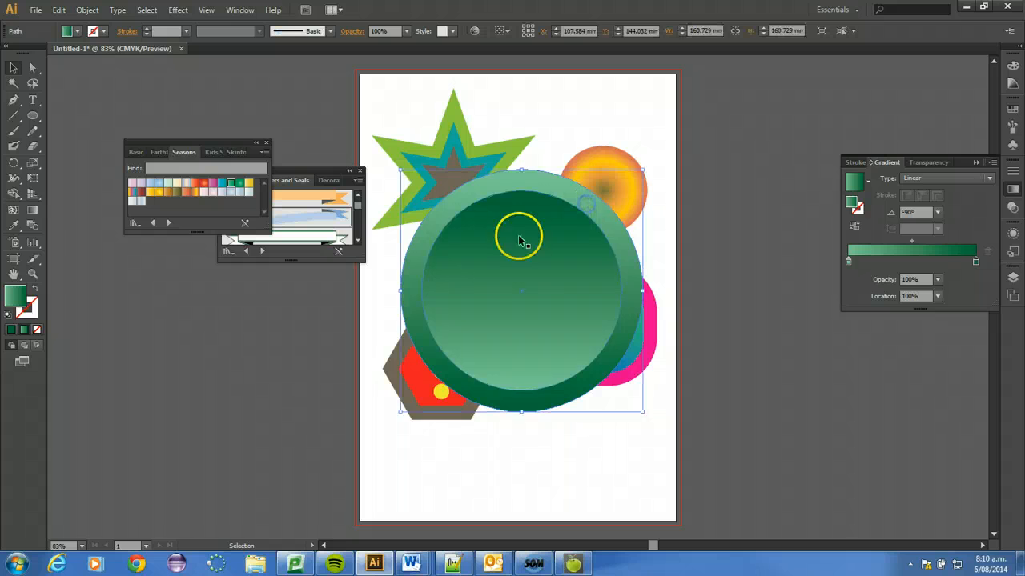
click(571, 249)
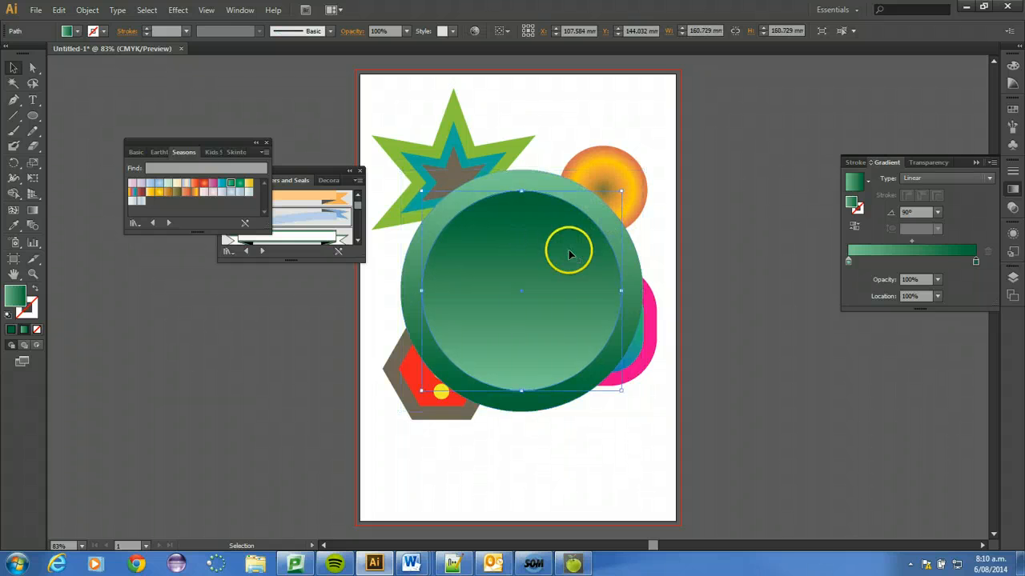